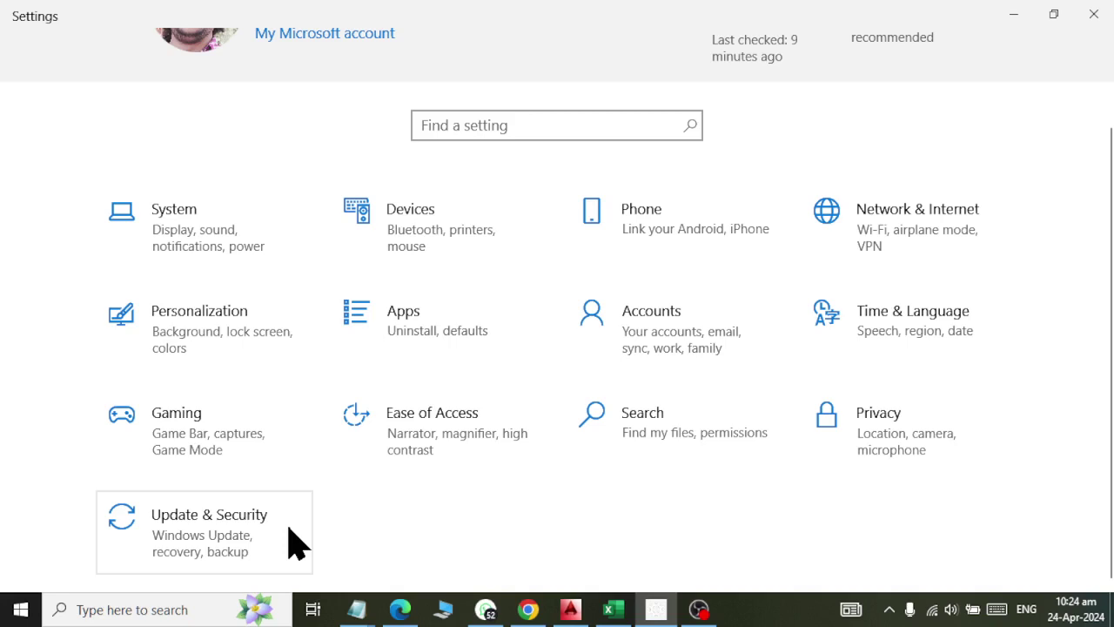
Open the Search settings and switch to Microsoft Edge to view the StartingOutwithC++.pdf window
click(627, 427)
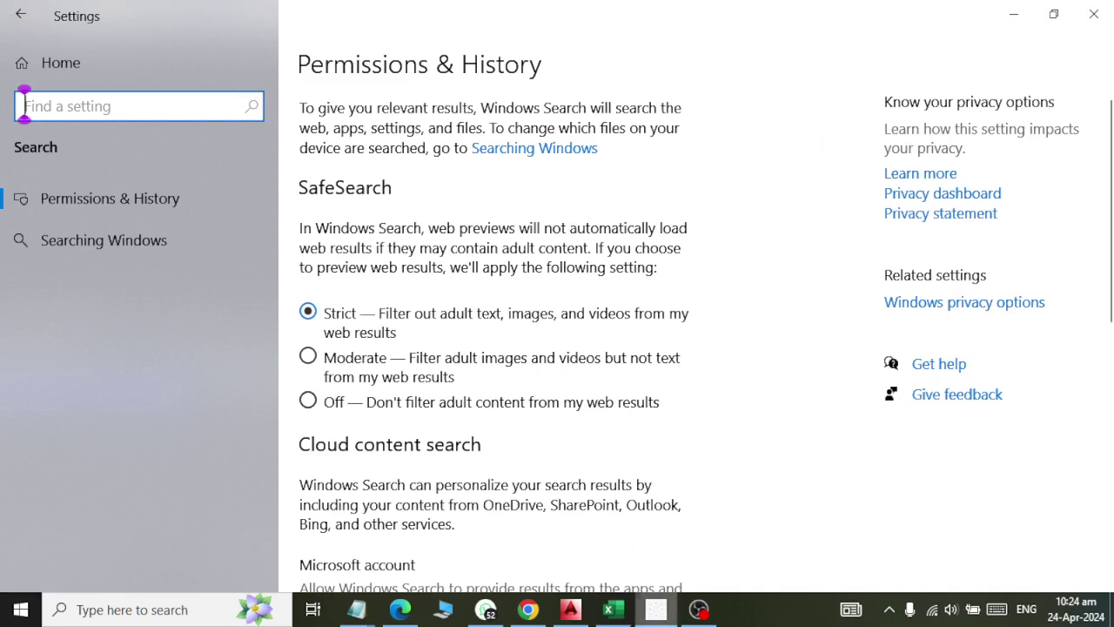
mouse_move(389, 612)
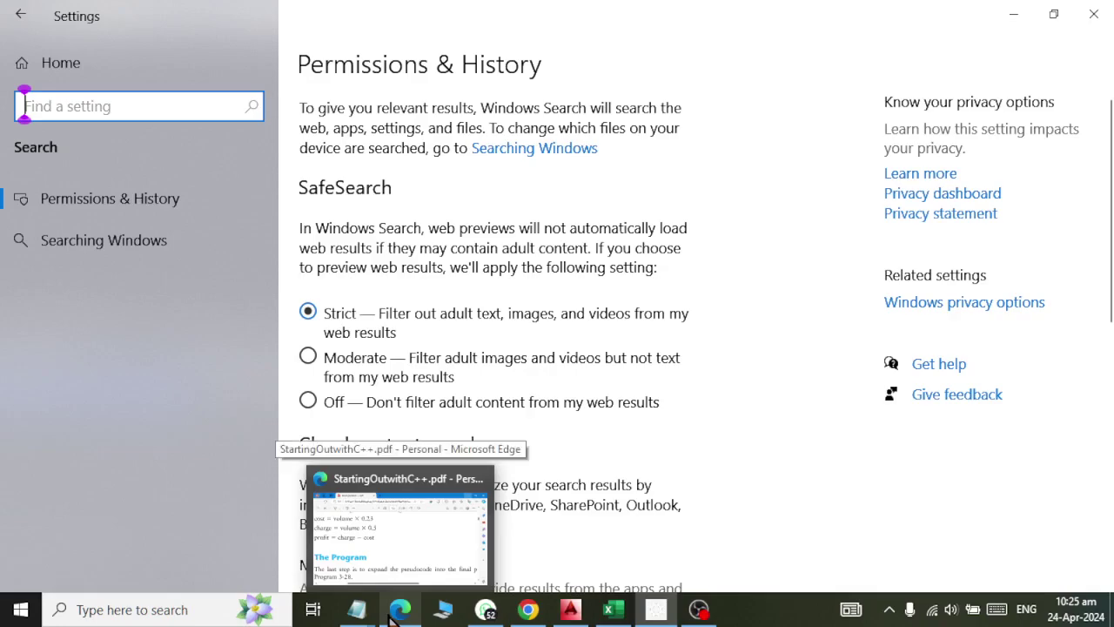
click(423, 543)
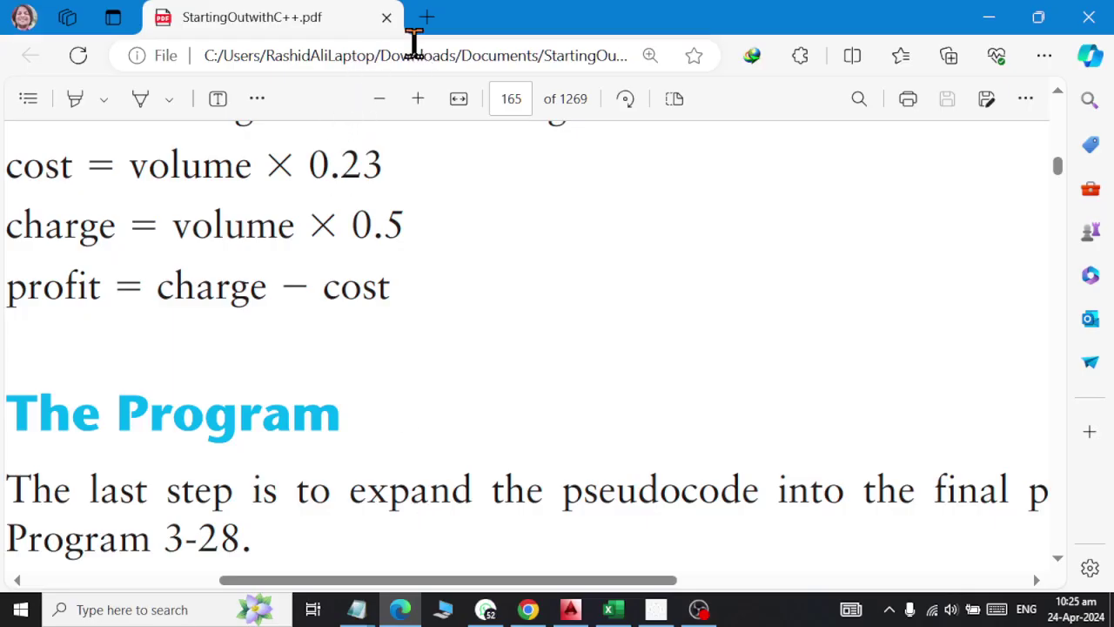
right_click(465, 15)
click(490, 81)
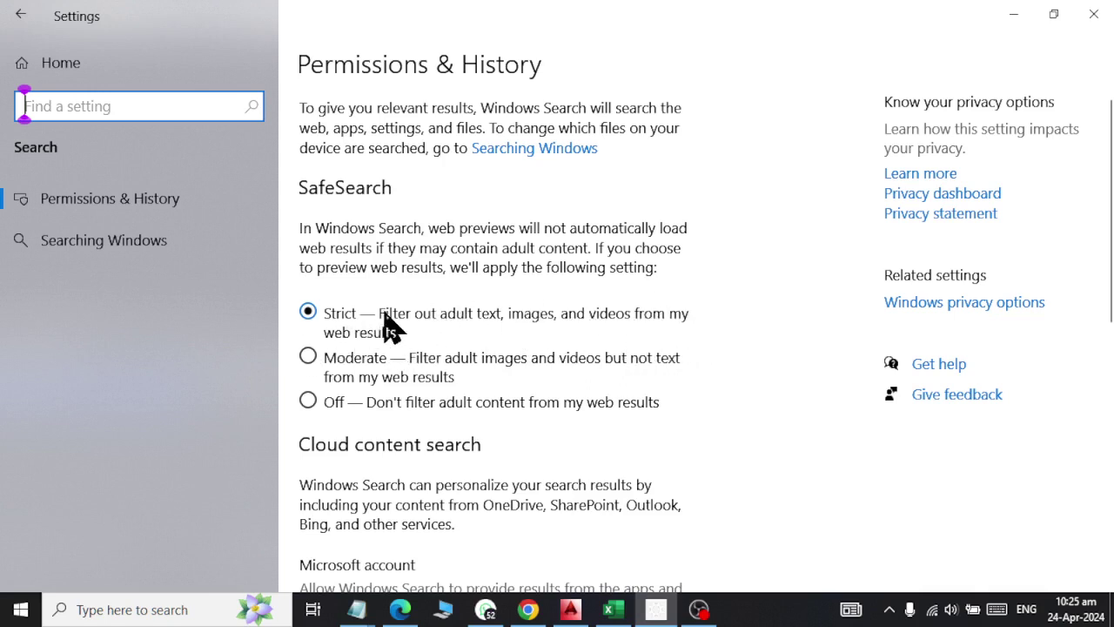
Change SafeSearch for Windows Search from Strict to Moderate, and finally set it to Off
click(310, 358)
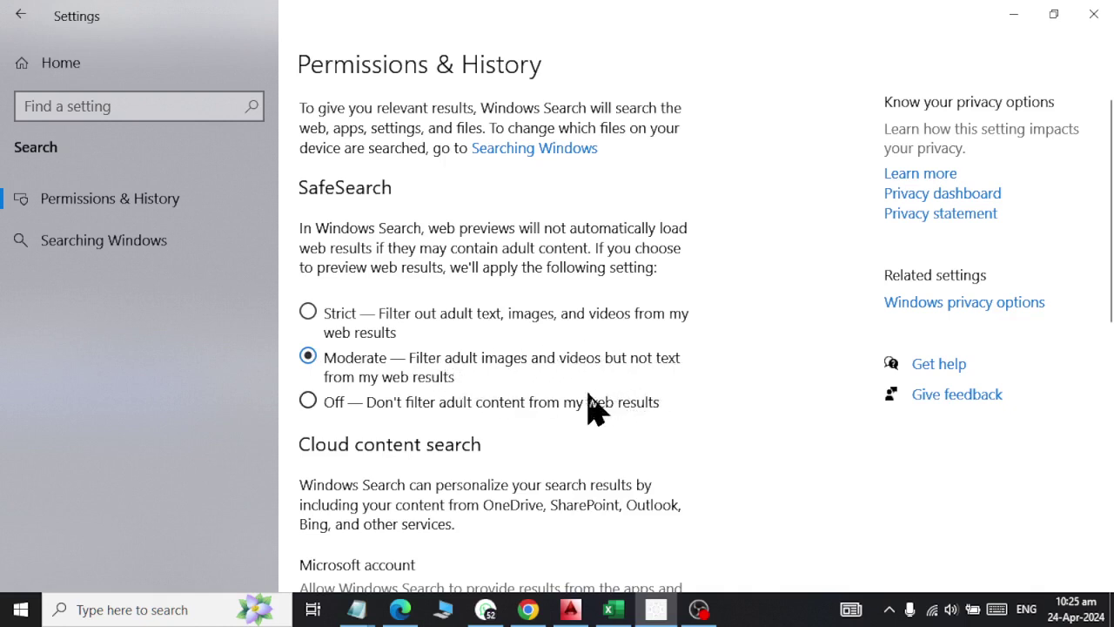
click(308, 404)
Clear the device search history and switch local search history storage off and back on
scroll(322, 316, down, 5)
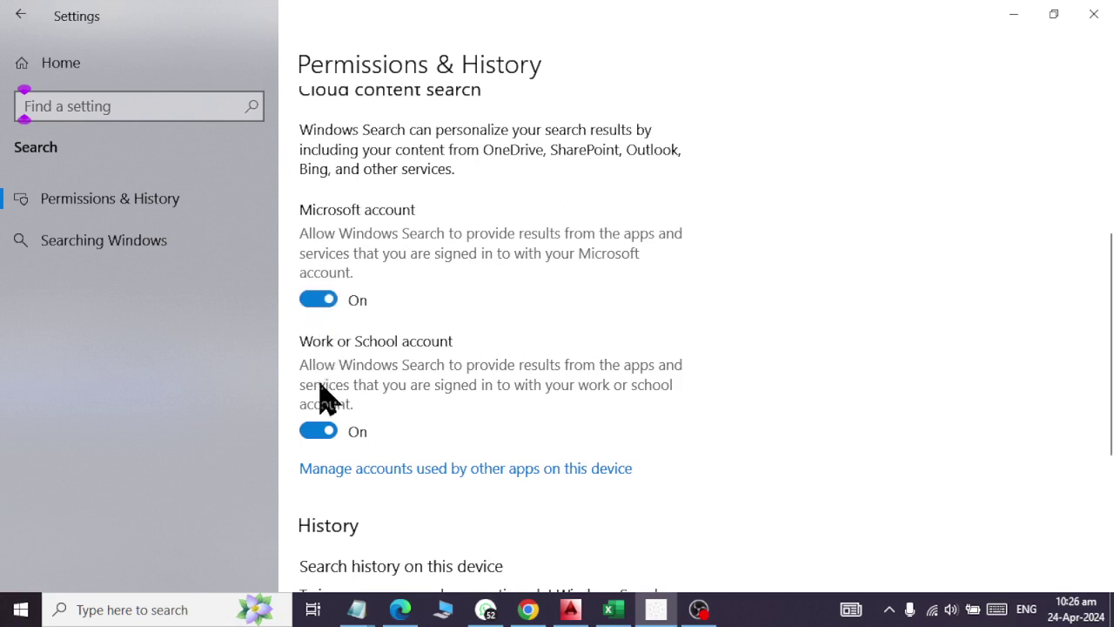
scroll(318, 409, down, 4)
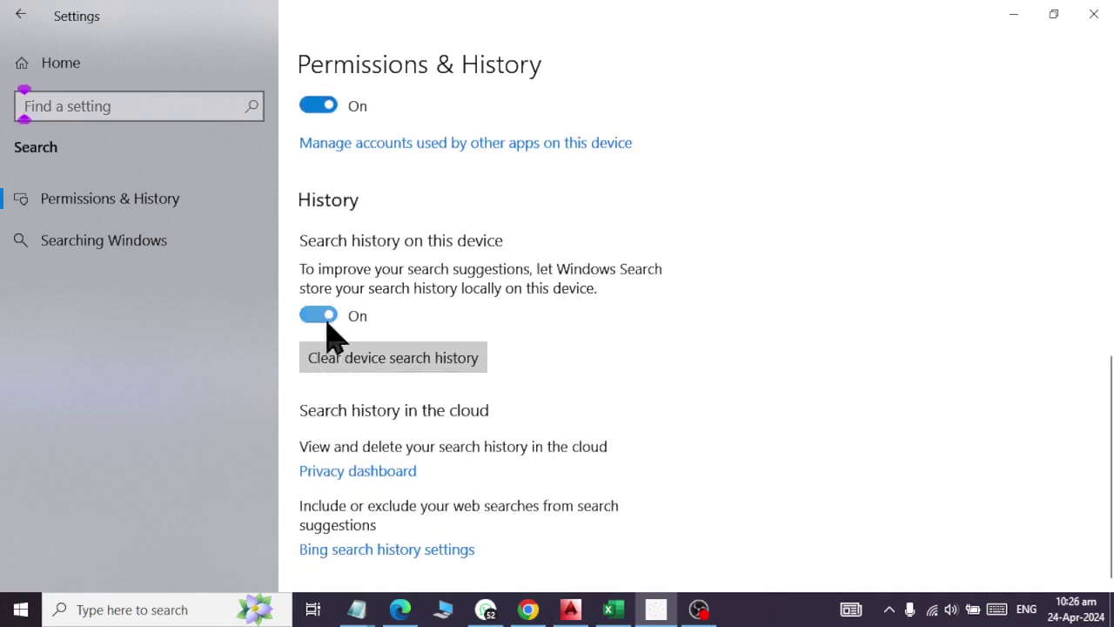
scroll(316, 262, up, 3)
scroll(314, 294, down, 2)
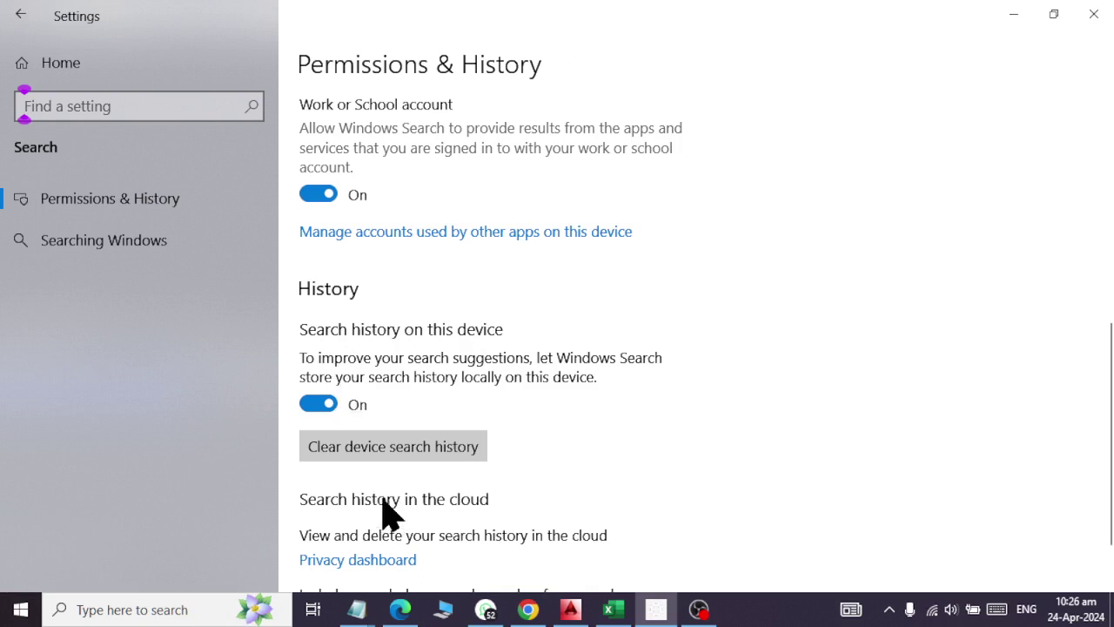
click(383, 456)
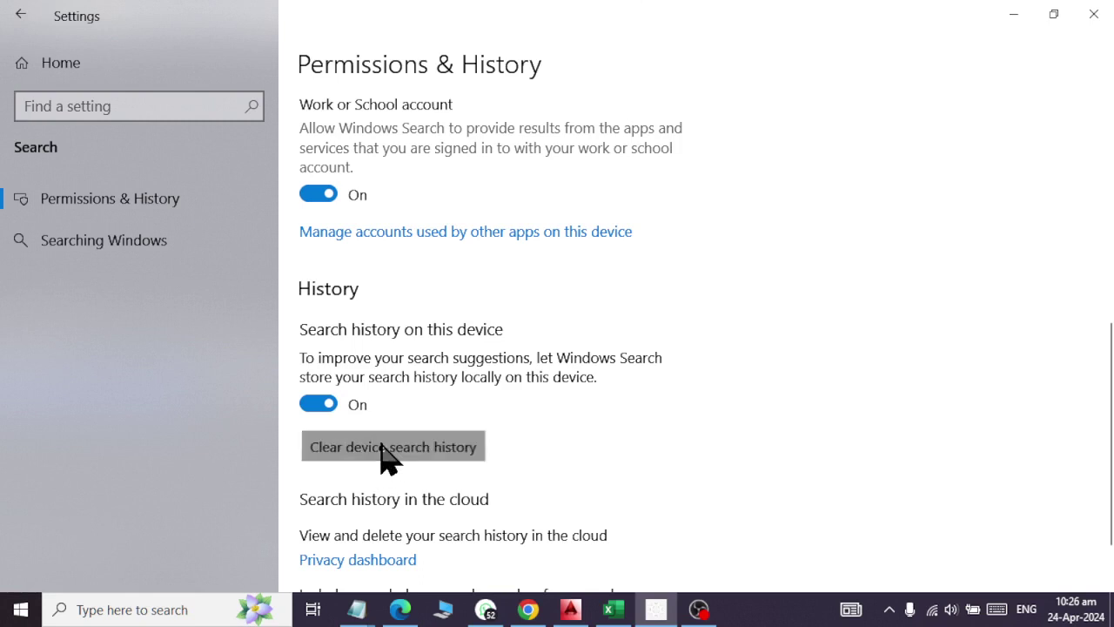
click(315, 409)
click(318, 410)
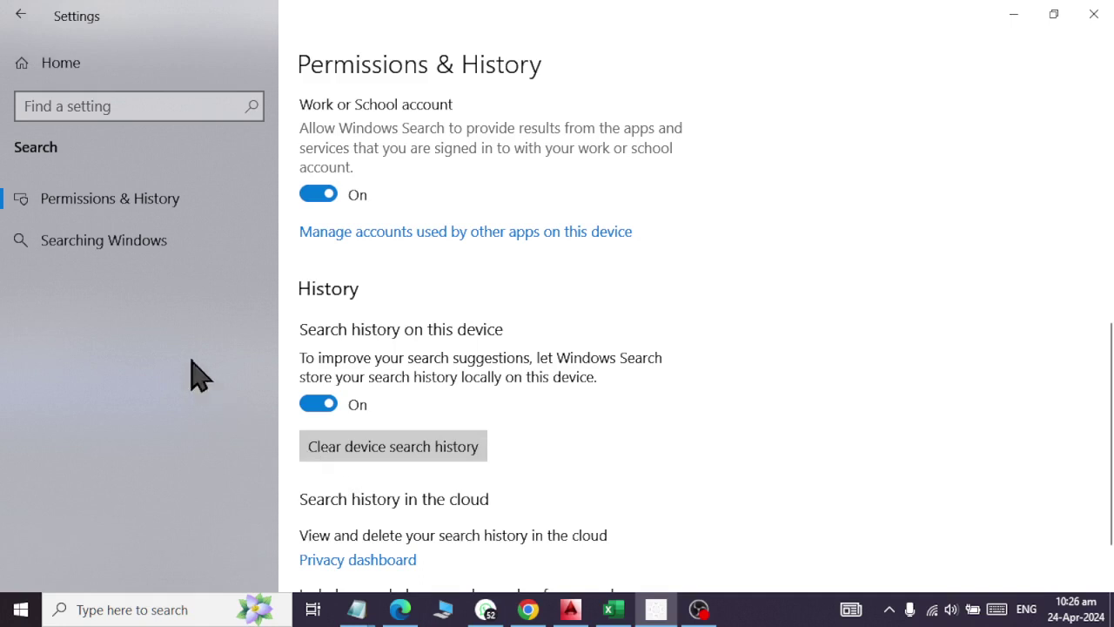
Open the Searching Windows settings page and briefly bring up the Start menu and the taskbar search
click(136, 243)
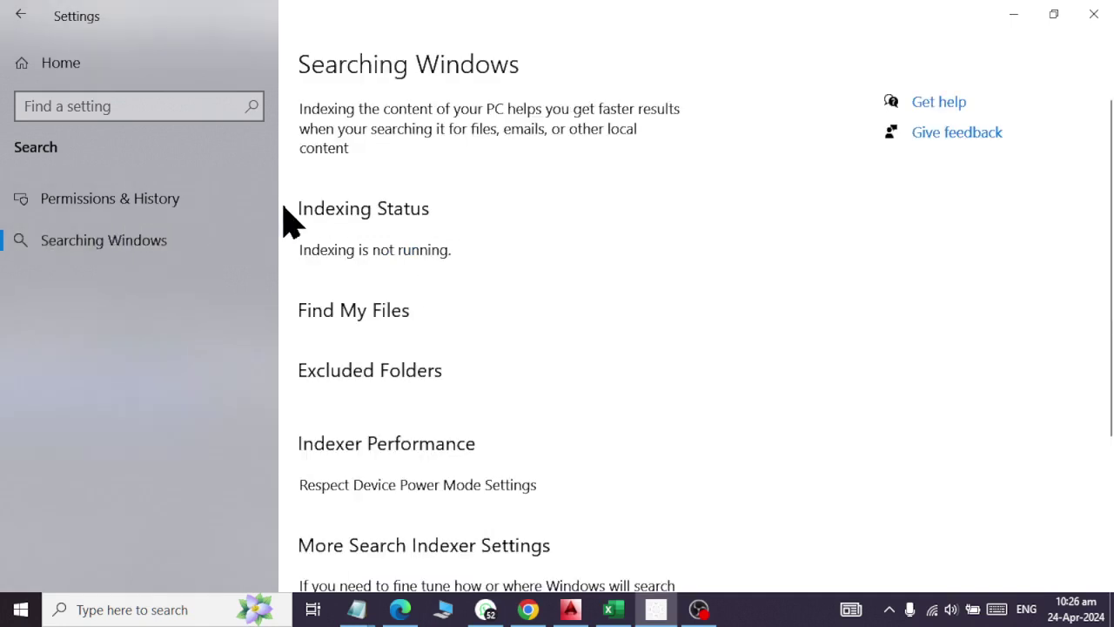
click(21, 610)
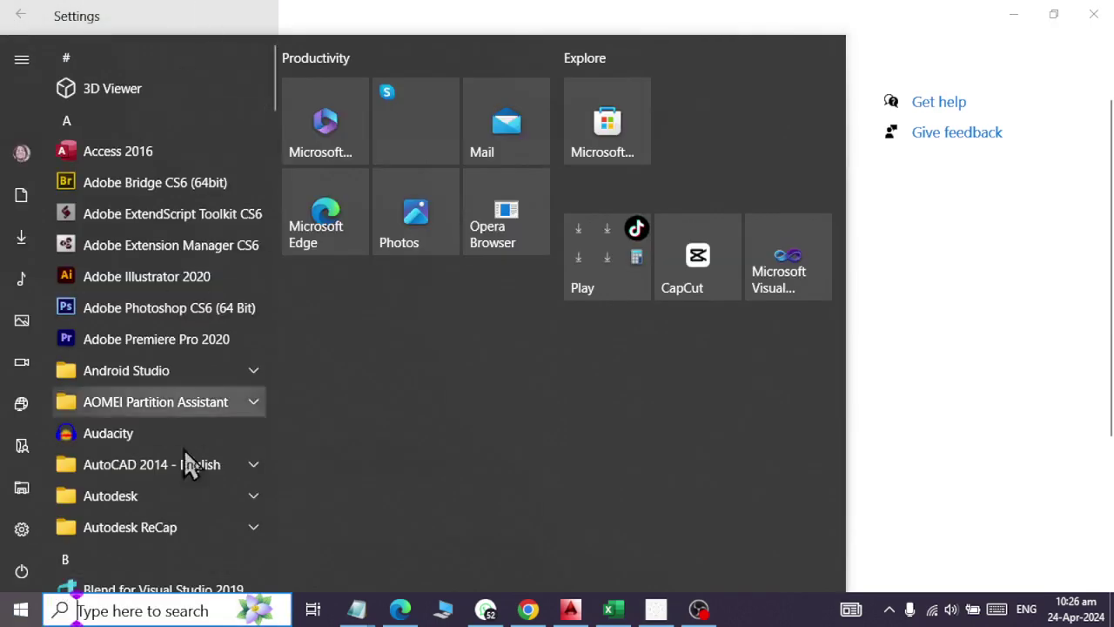
click(108, 610)
click(858, 231)
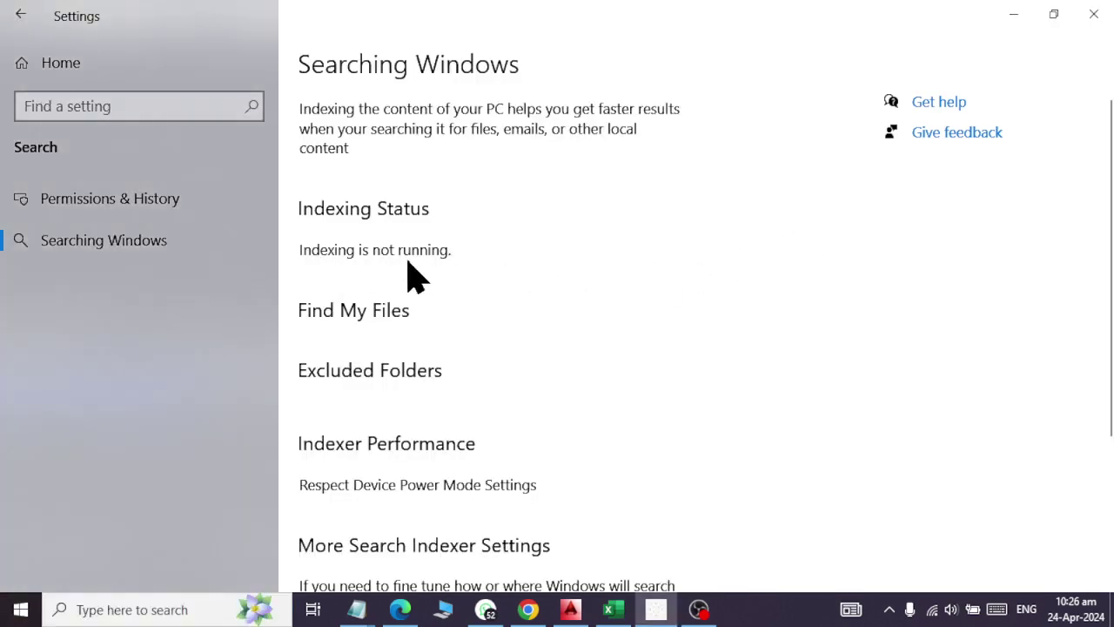
View the advanced search indexer settings and their Advanced Options, then cancel and close the dialogs
scroll(417, 277, down, 3)
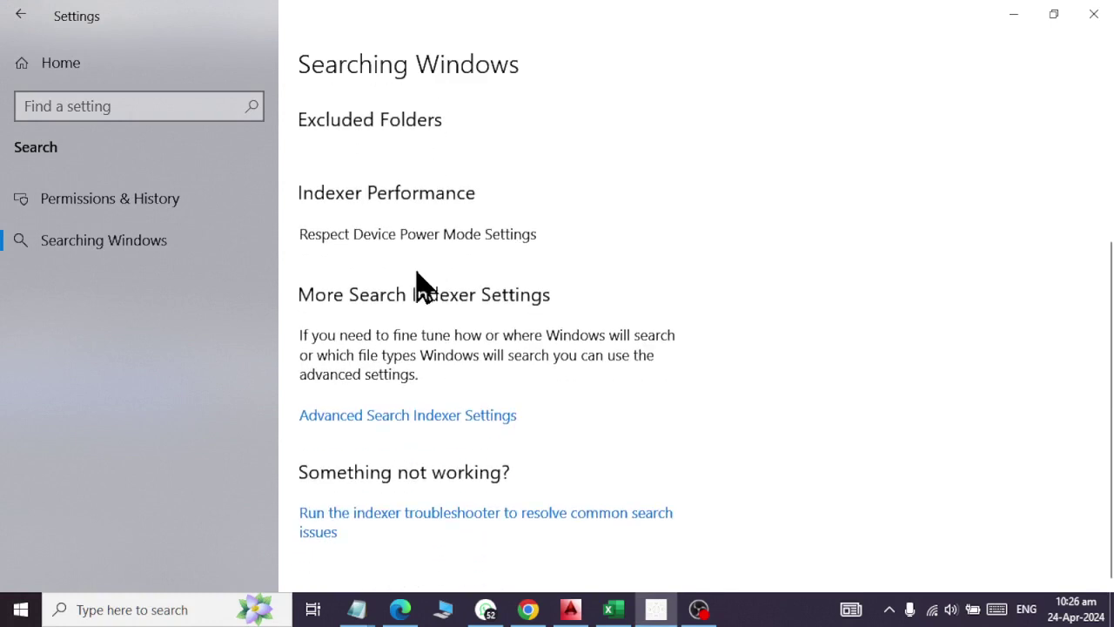
scroll(438, 497, up, 1)
click(444, 503)
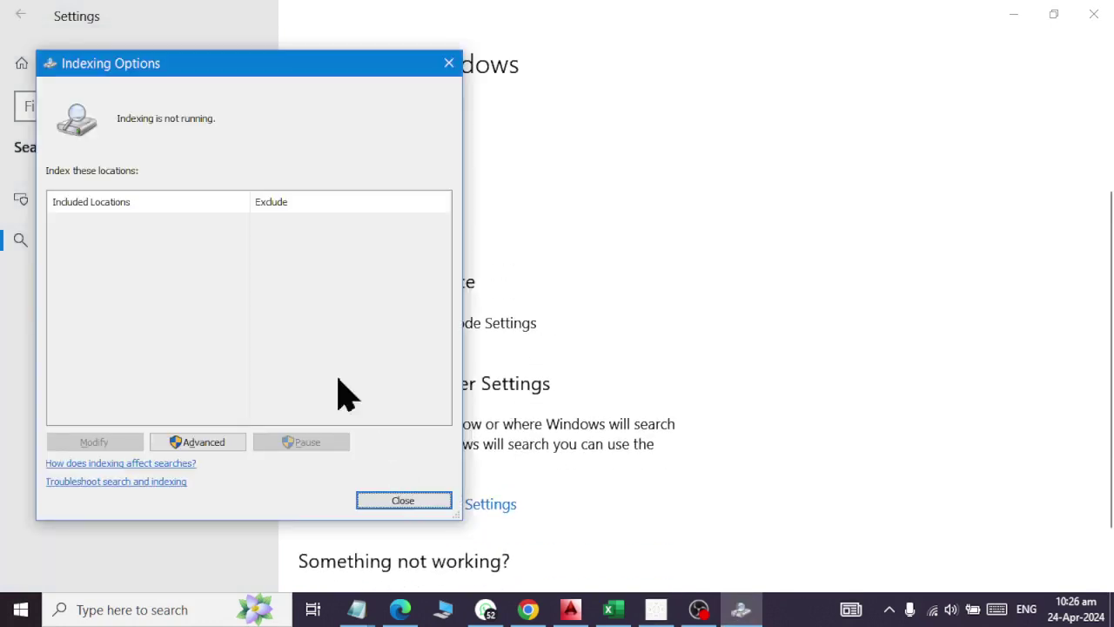
drag(216, 70, 558, 40)
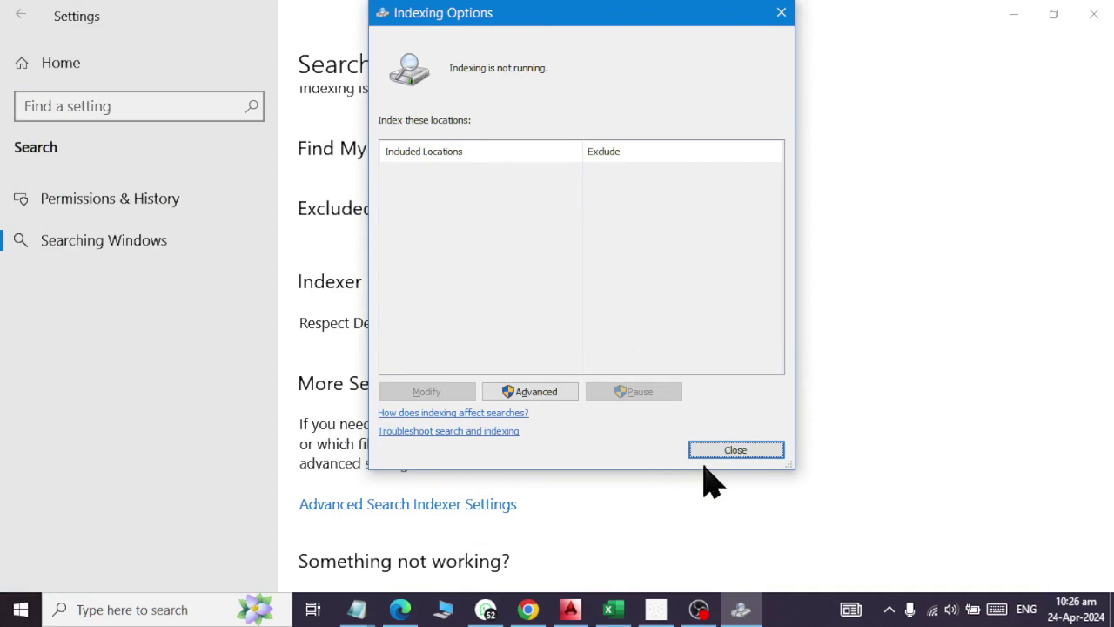
click(522, 396)
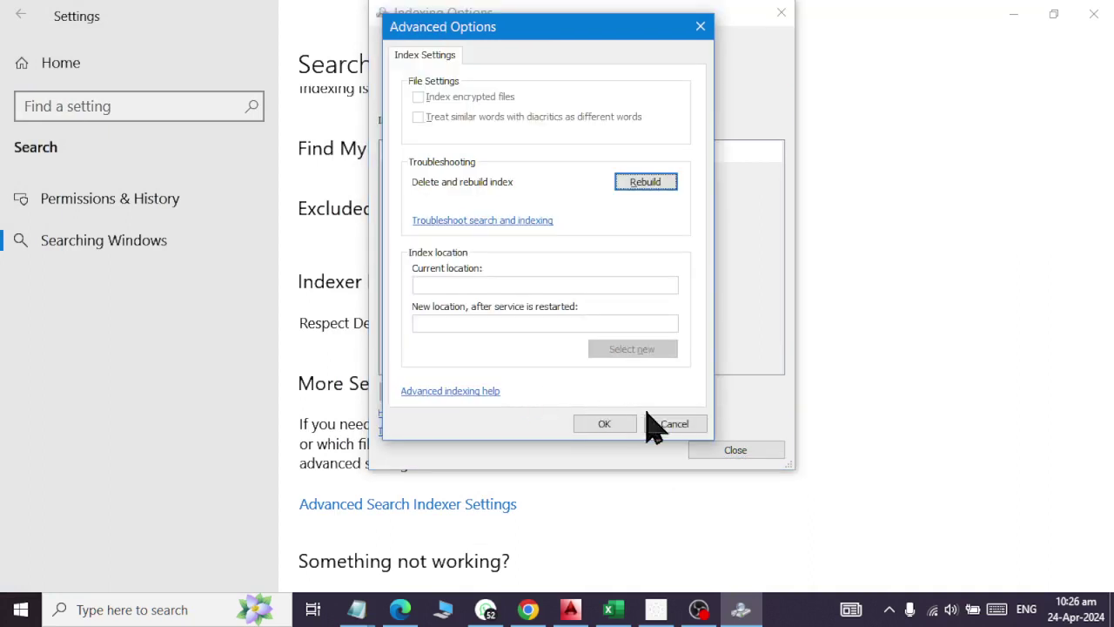
click(686, 426)
click(736, 452)
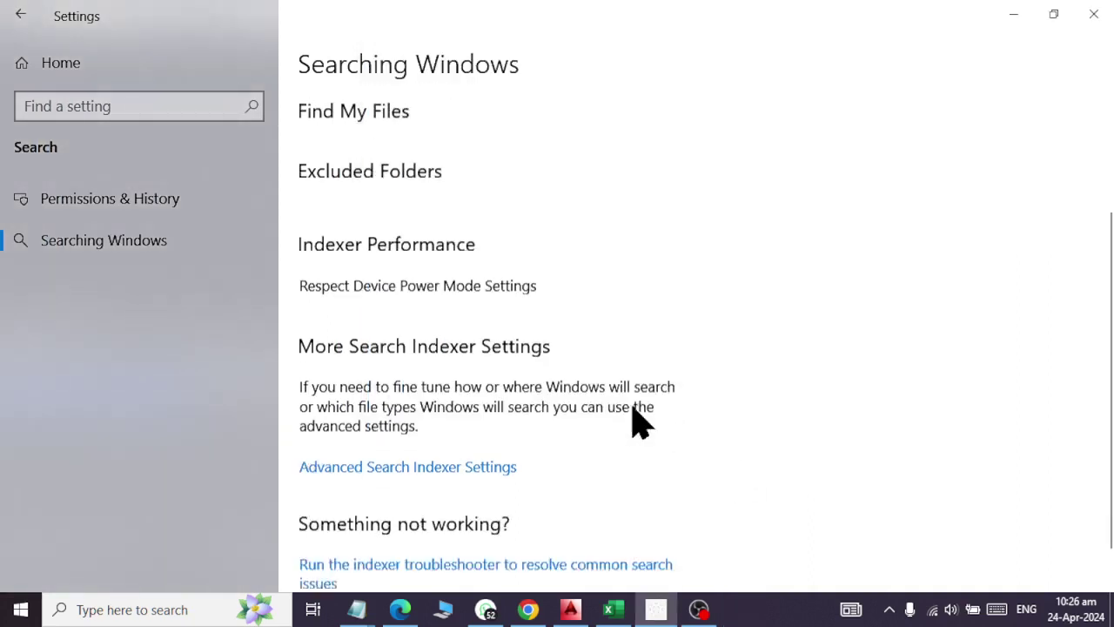
In the general Privacy settings, turn on suggested content, app launch tracking, language list access and the advertising ID
scroll(621, 430, down, 1)
click(21, 15)
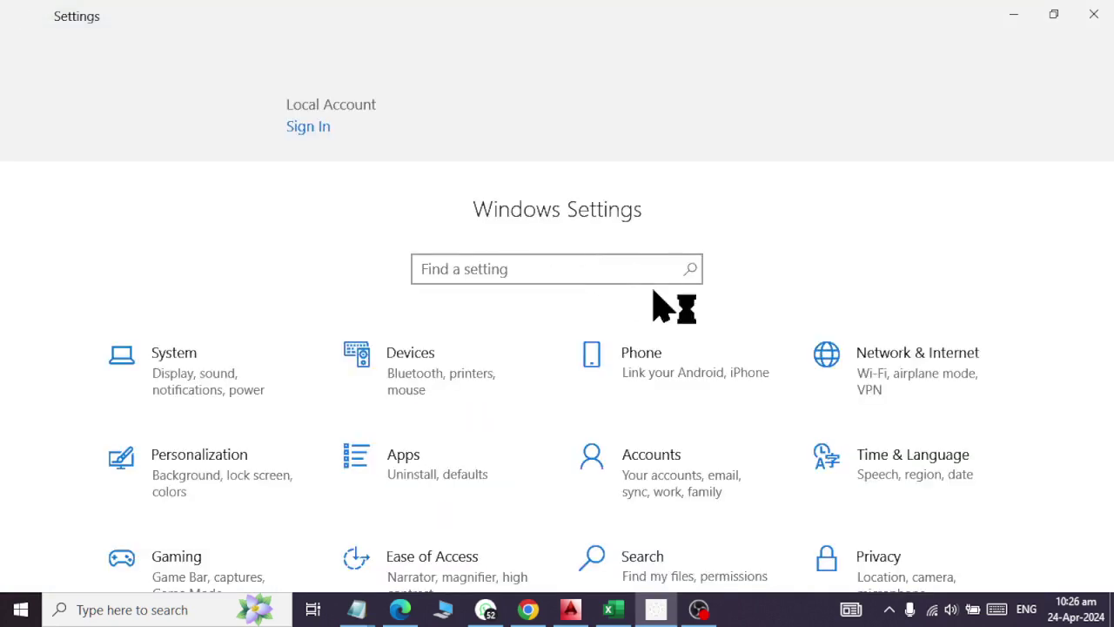
scroll(871, 435, down, 2)
click(884, 427)
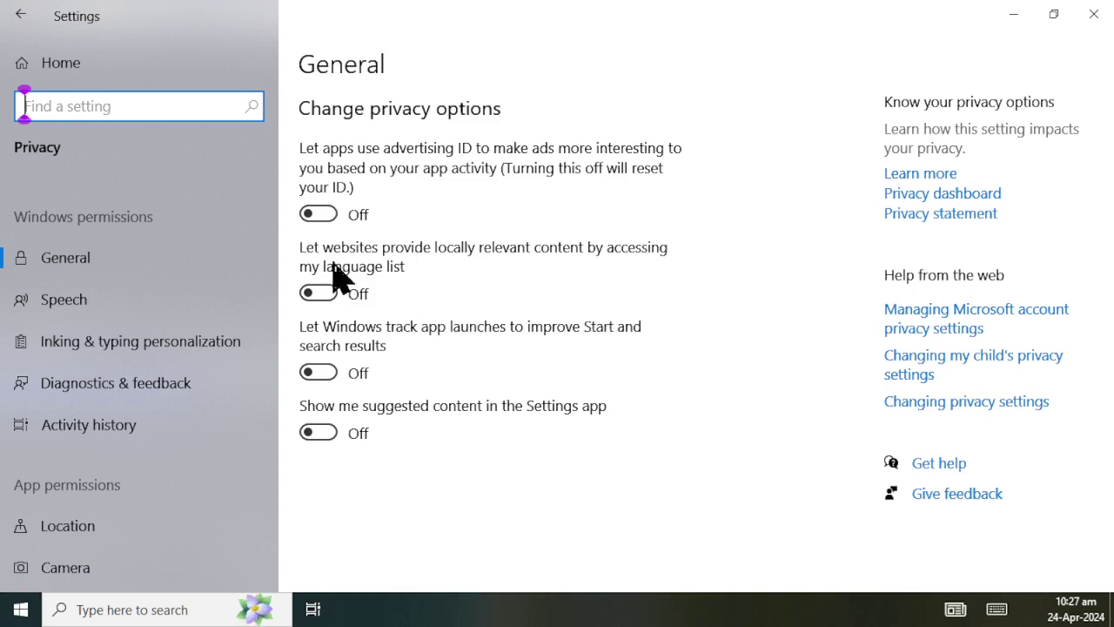
click(321, 435)
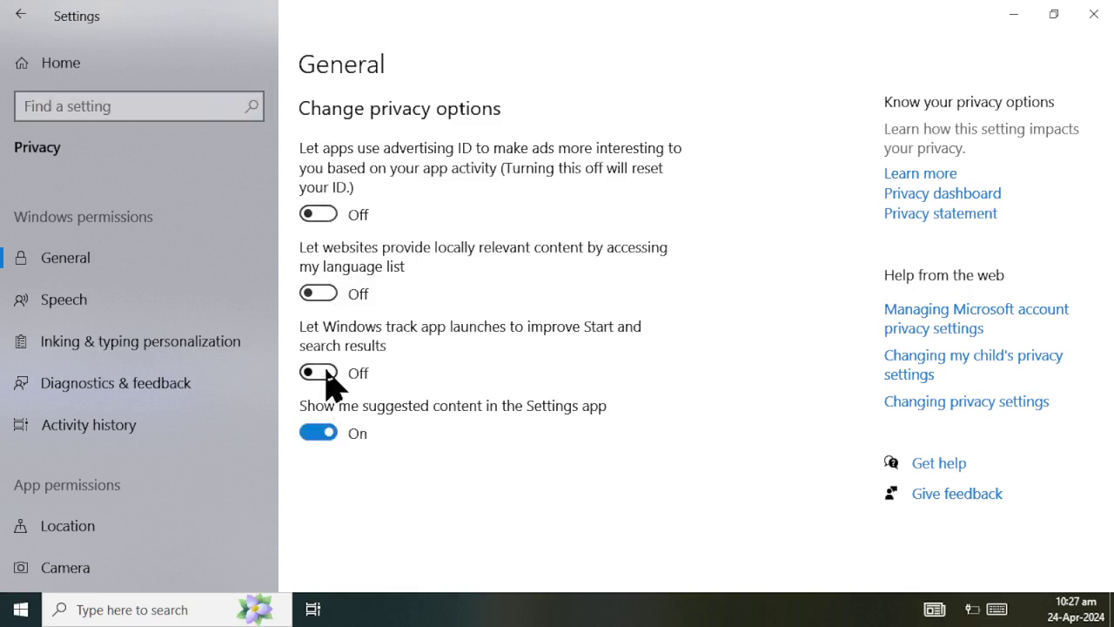
click(323, 375)
click(322, 294)
click(334, 214)
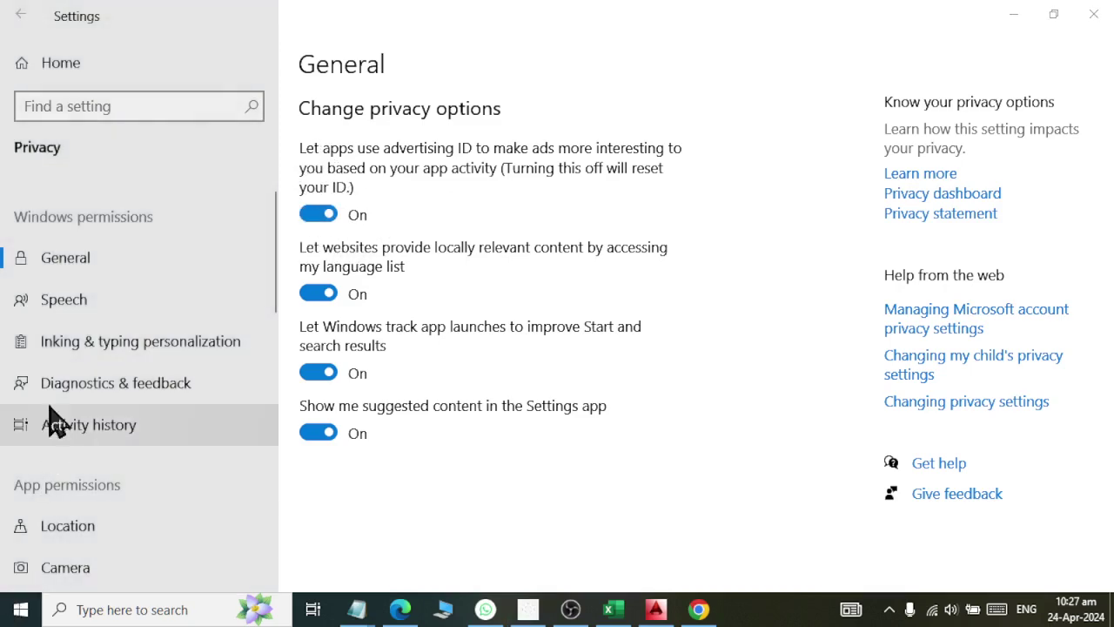
Show the account options in the Start menu and return to the privacy settings
click(7, 615)
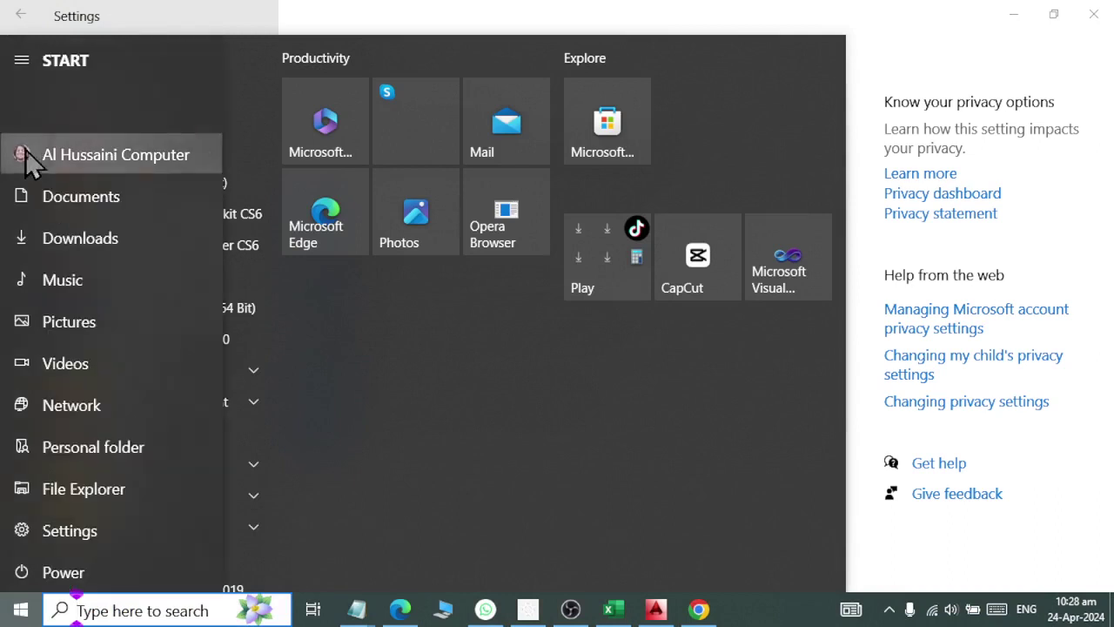
click(27, 161)
click(447, 5)
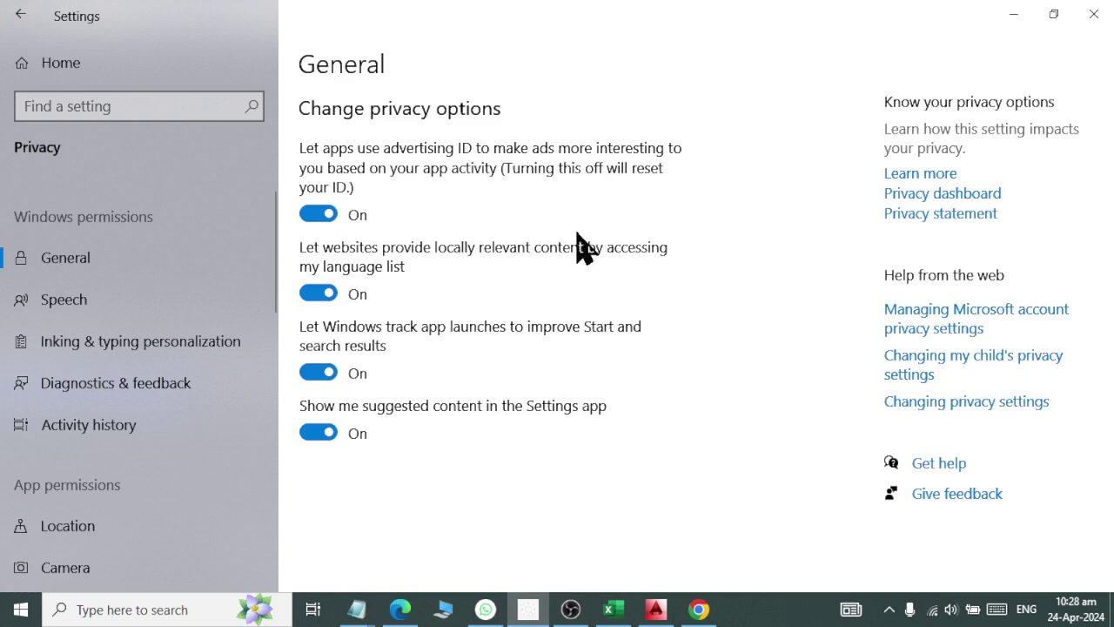
Turn off the advertising ID, view the installed input languages, and turn off websites' access to the language list
click(331, 216)
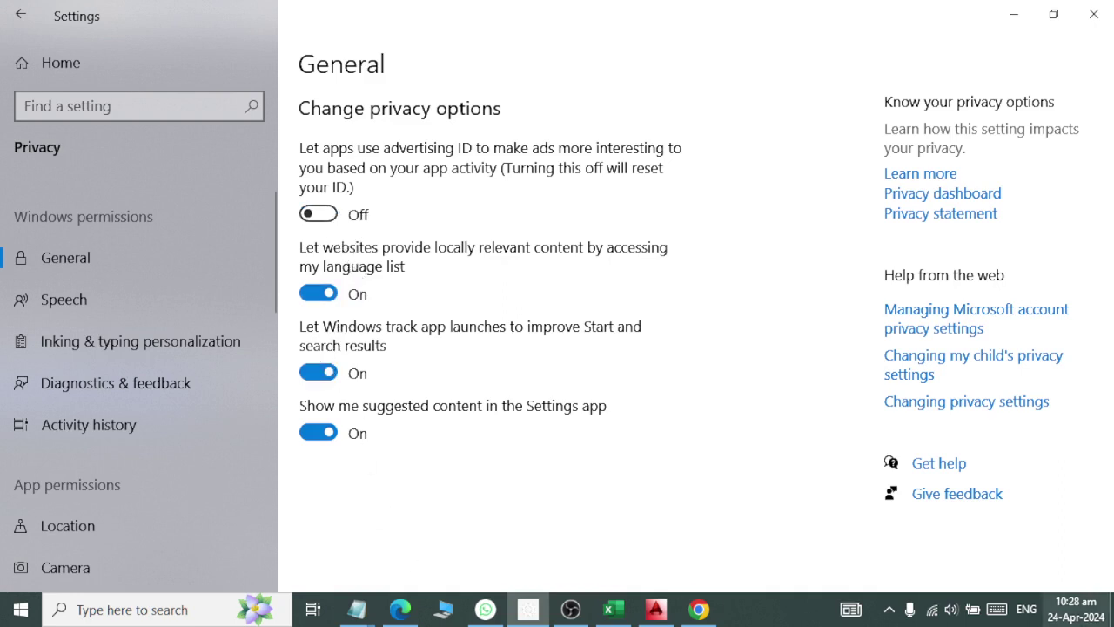
click(1027, 609)
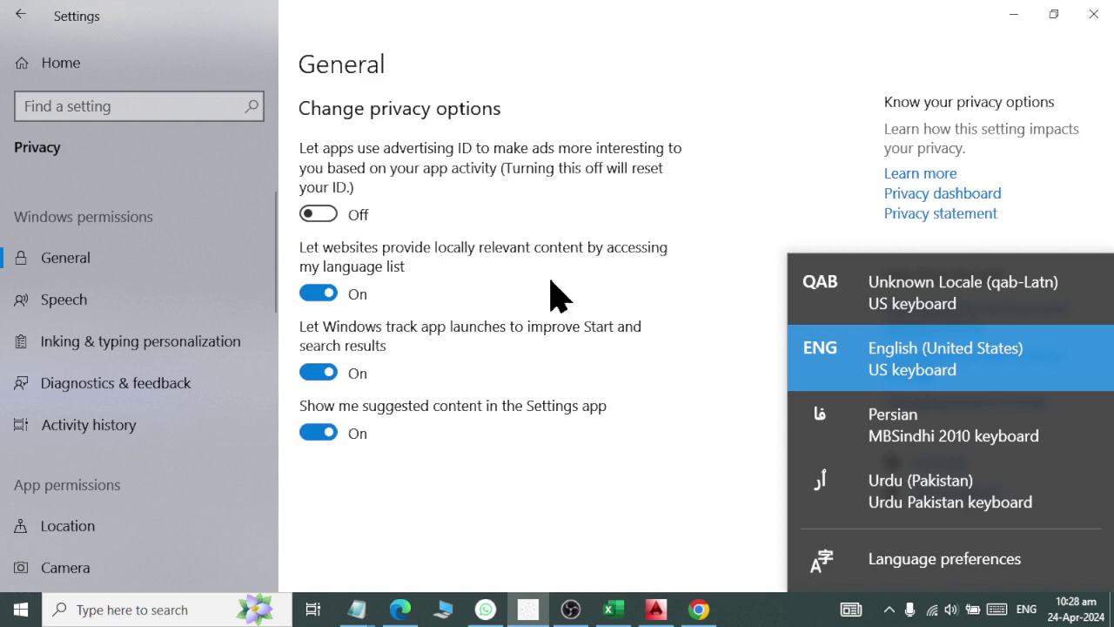
click(329, 306)
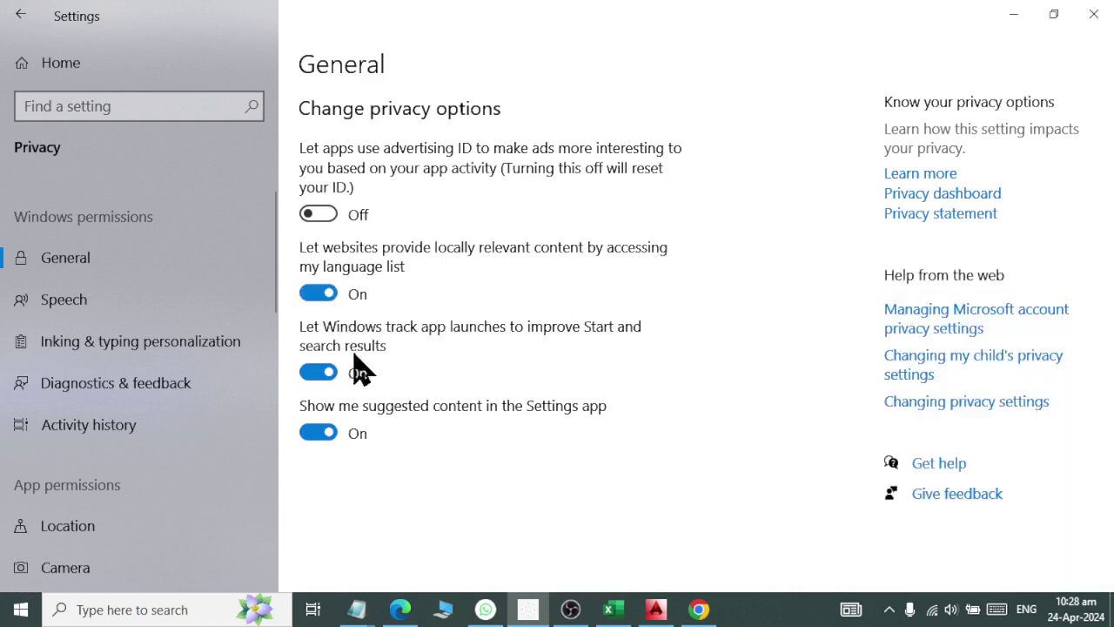
click(329, 296)
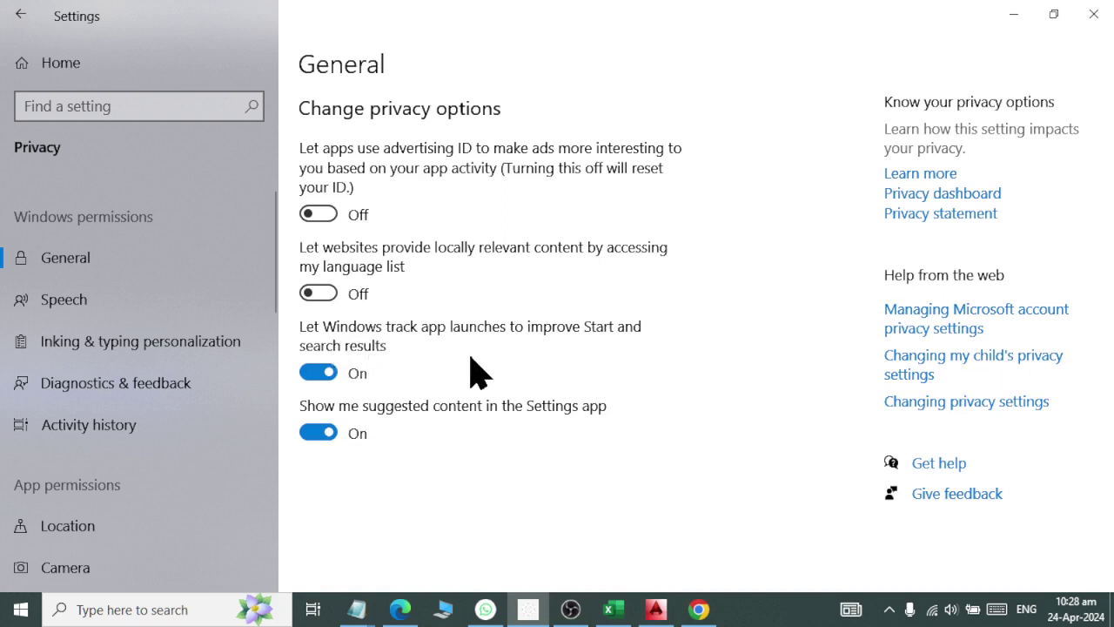
Search Windows for "whats" to view the suggested apps, and close the search
click(120, 601)
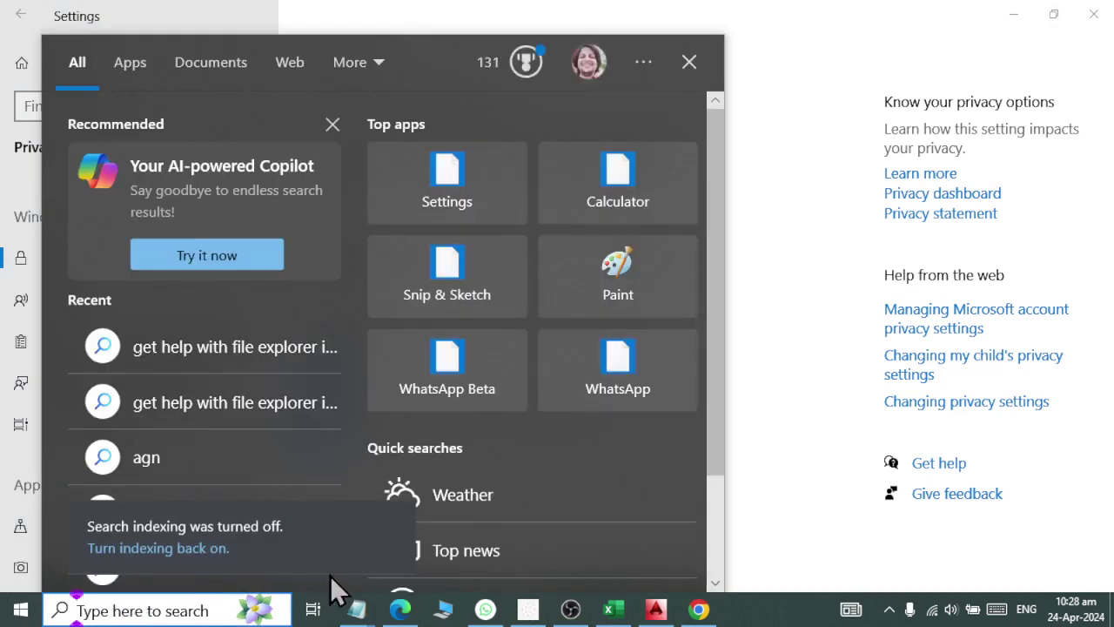
text(whats)
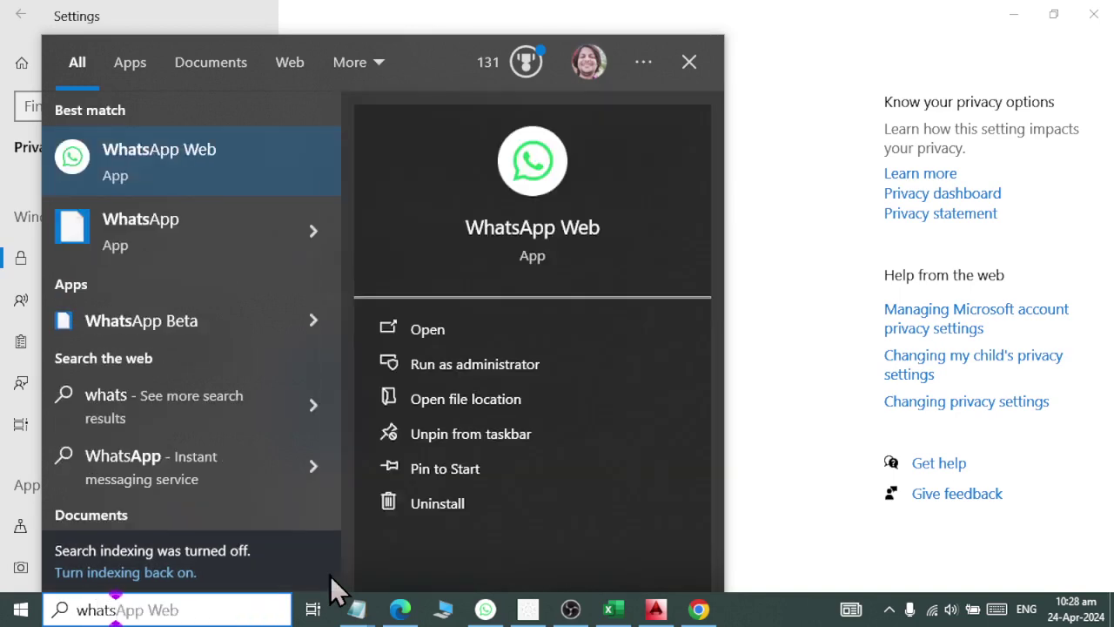
key(Escape)
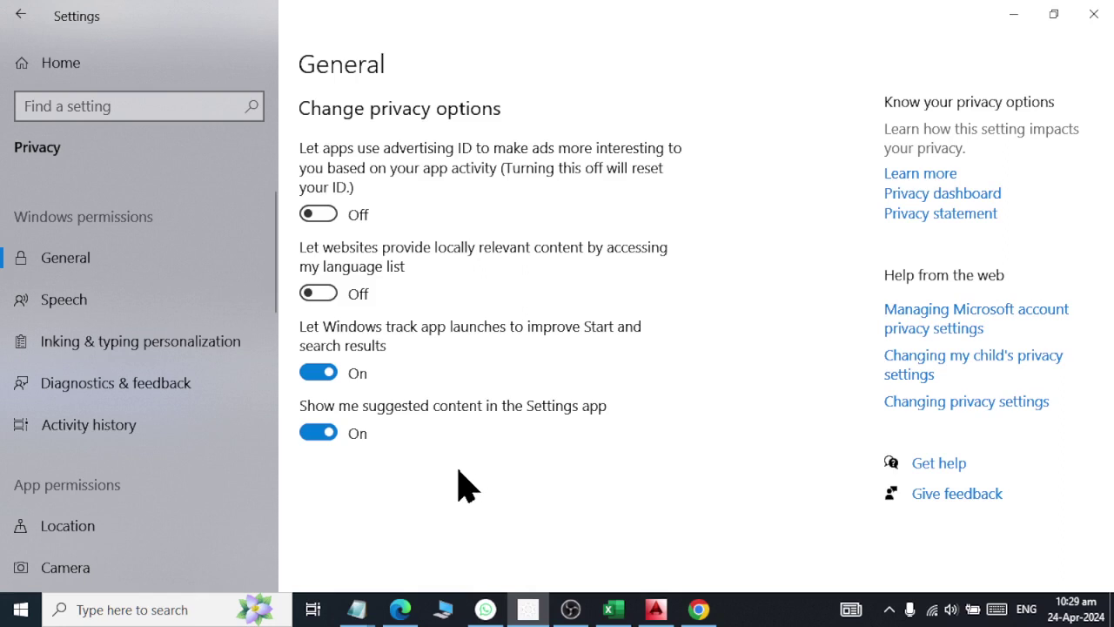
Turn off suggested content in the Settings app and turn on online speech recognition in the Speech privacy settings
click(338, 436)
click(116, 307)
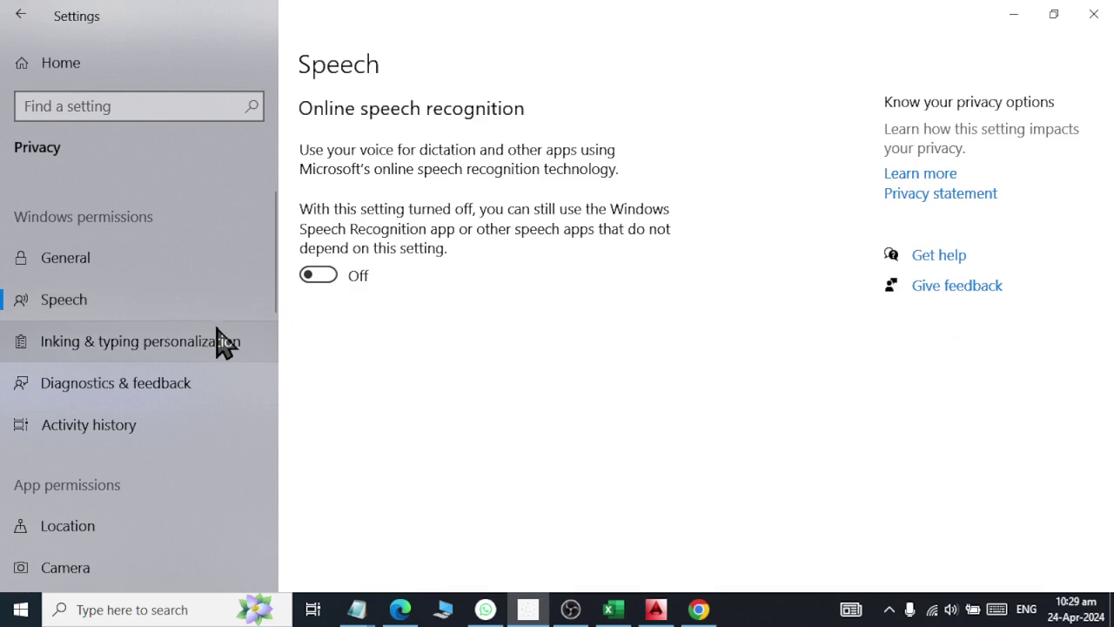
click(335, 277)
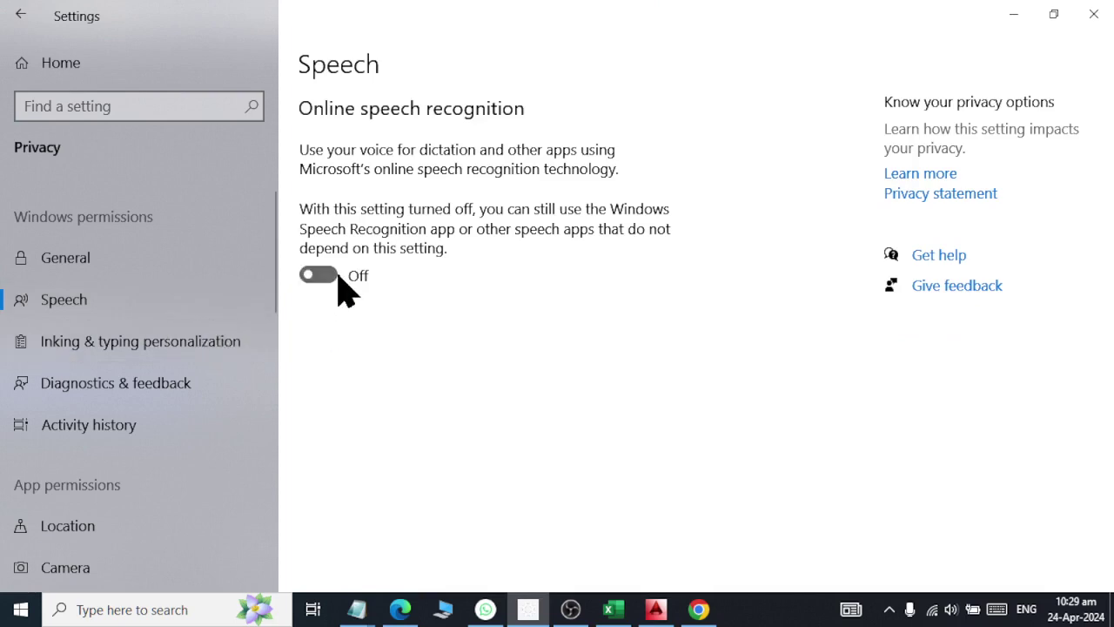
scroll(348, 348, down, 5)
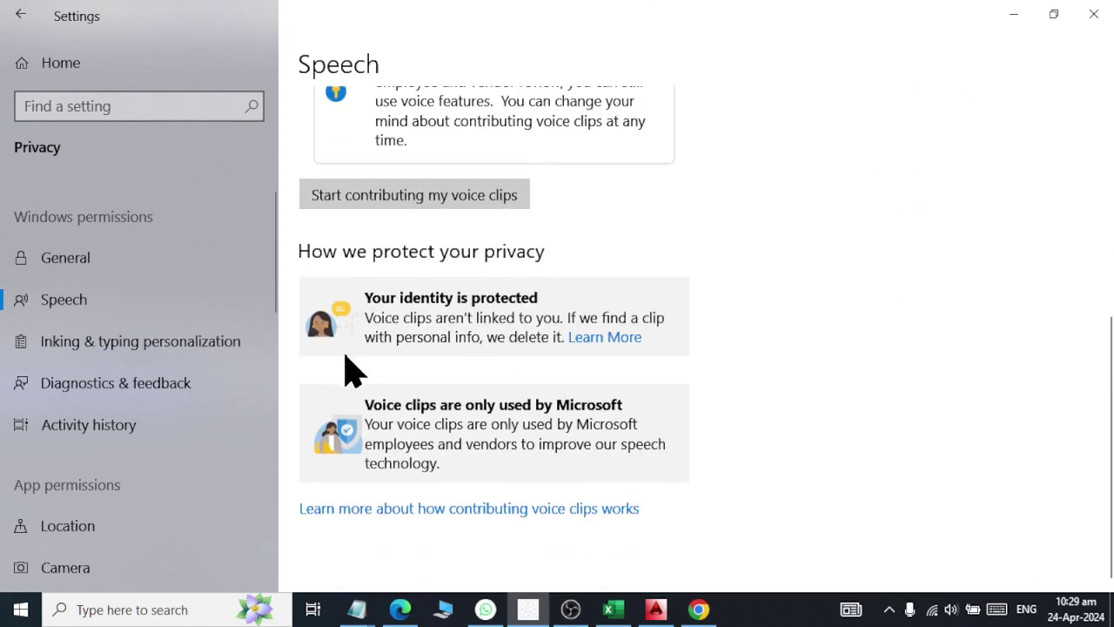
scroll(354, 400, up, 1)
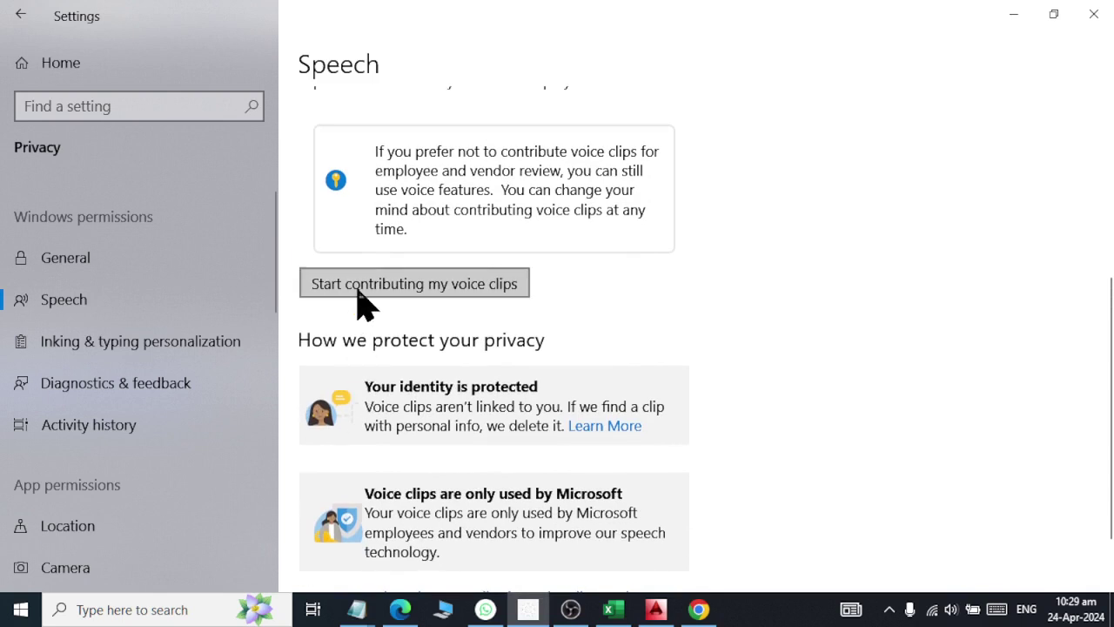
Turn off online speech recognition and open the Inking & typing personalization settings
scroll(366, 303, up, 4)
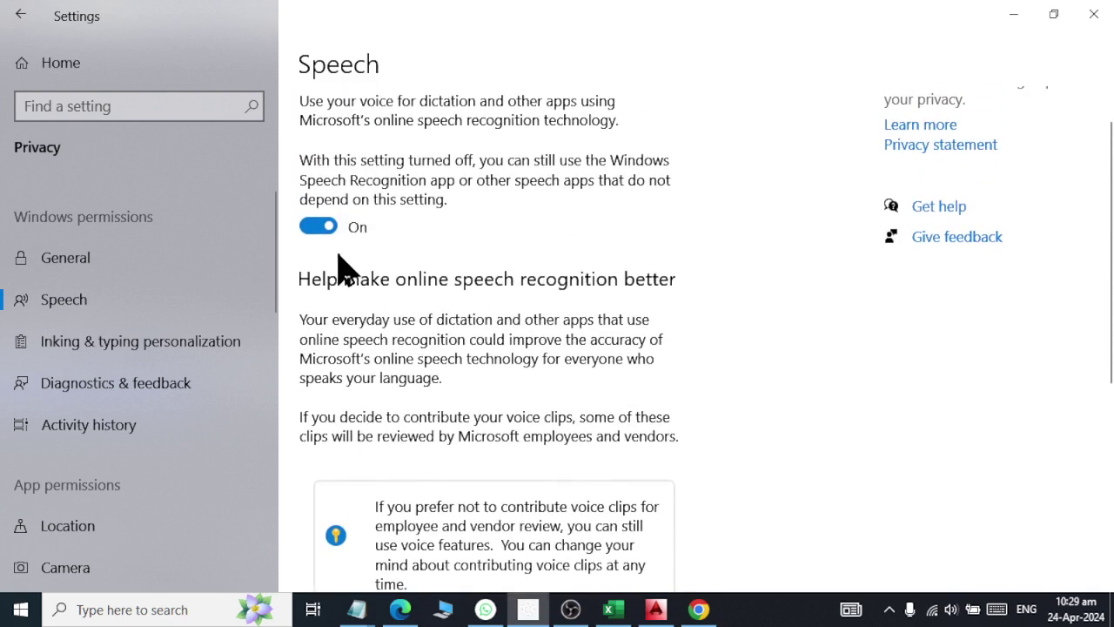
click(316, 228)
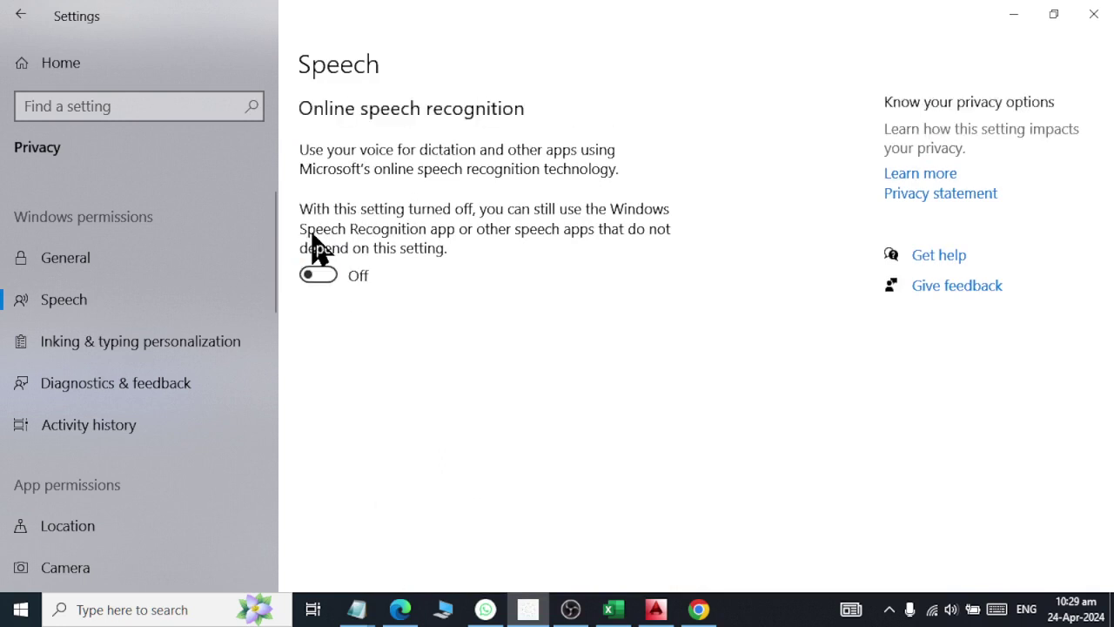
click(213, 353)
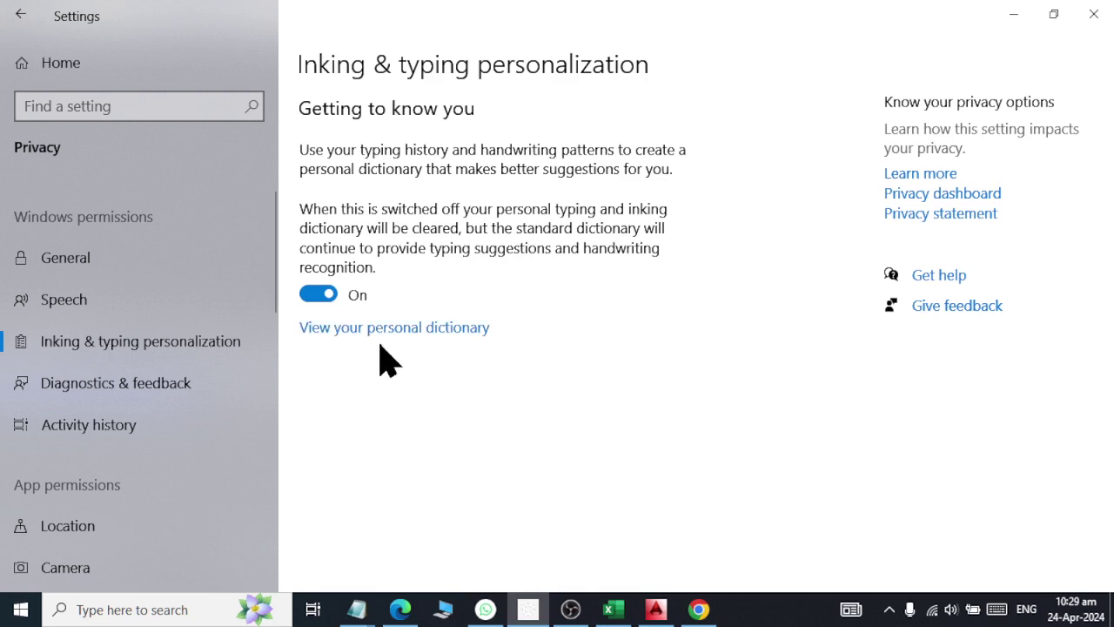
Launch Notepad with a blank document
key(super+r)
text(noep)
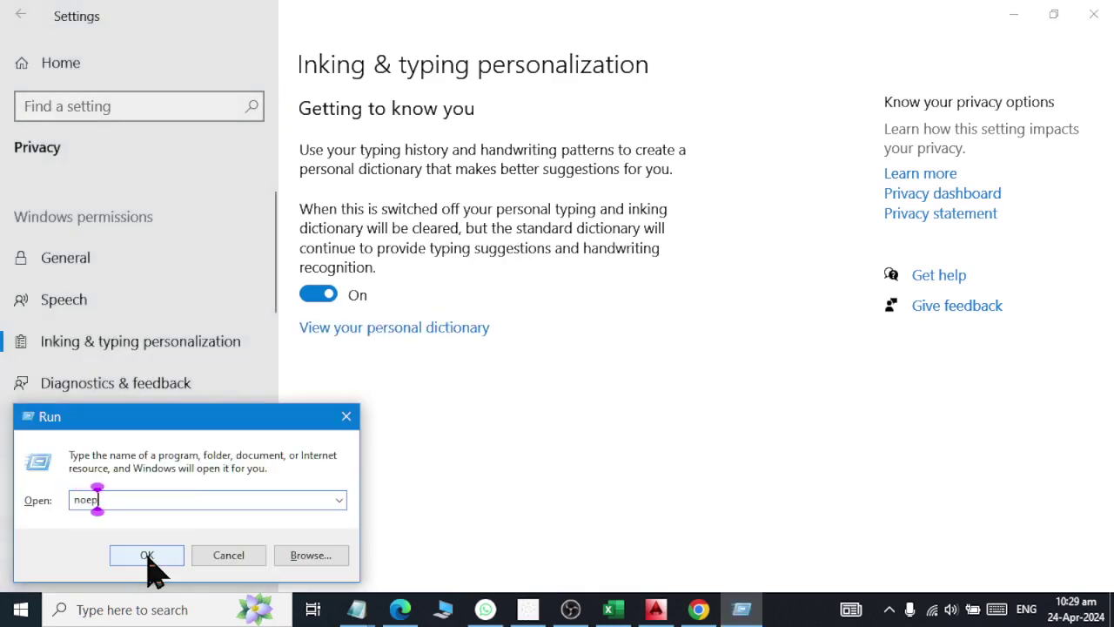
key(BackSpace)
text(n)
text(epad)
click(147, 555)
Write "a quick bro" in the blank Notepad document to view the typing suggestions, and return to Settings
text(a)
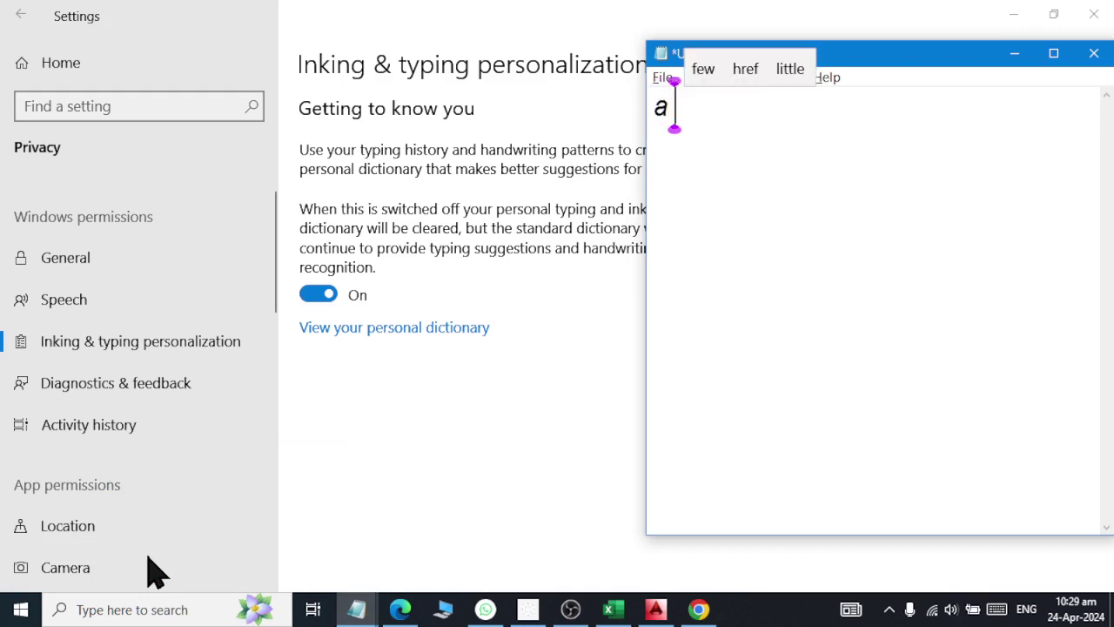
text( wuic)
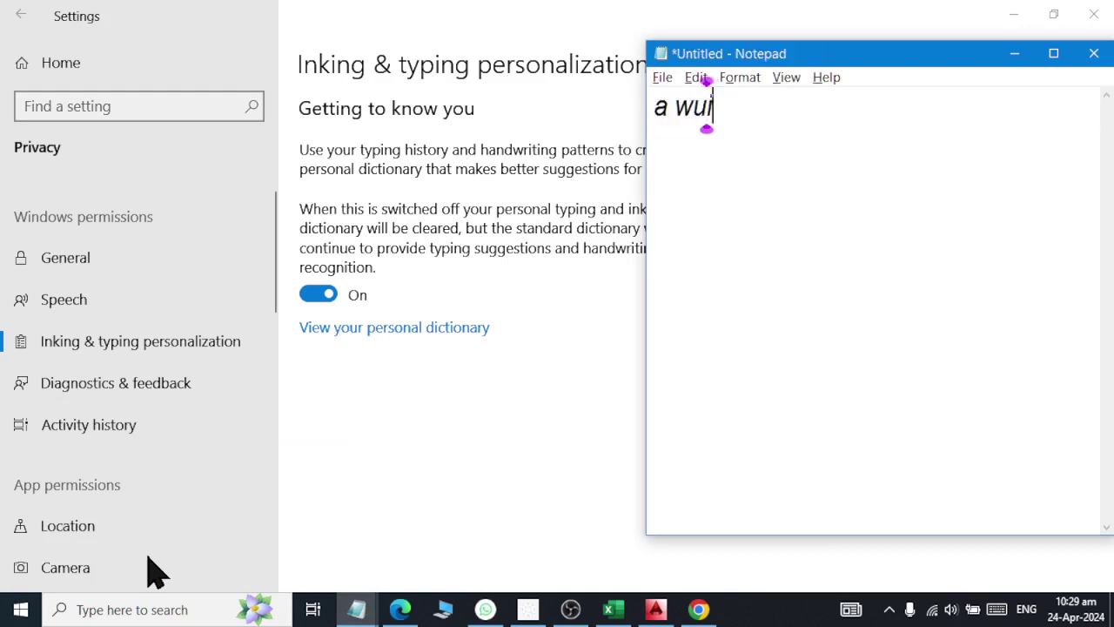
key(BackSpace)
key(BackSpace)
key(BackSpace)
text(ui)
key(BackSpace)
key(BackSpace)
key(BackSpace)
text(quick)
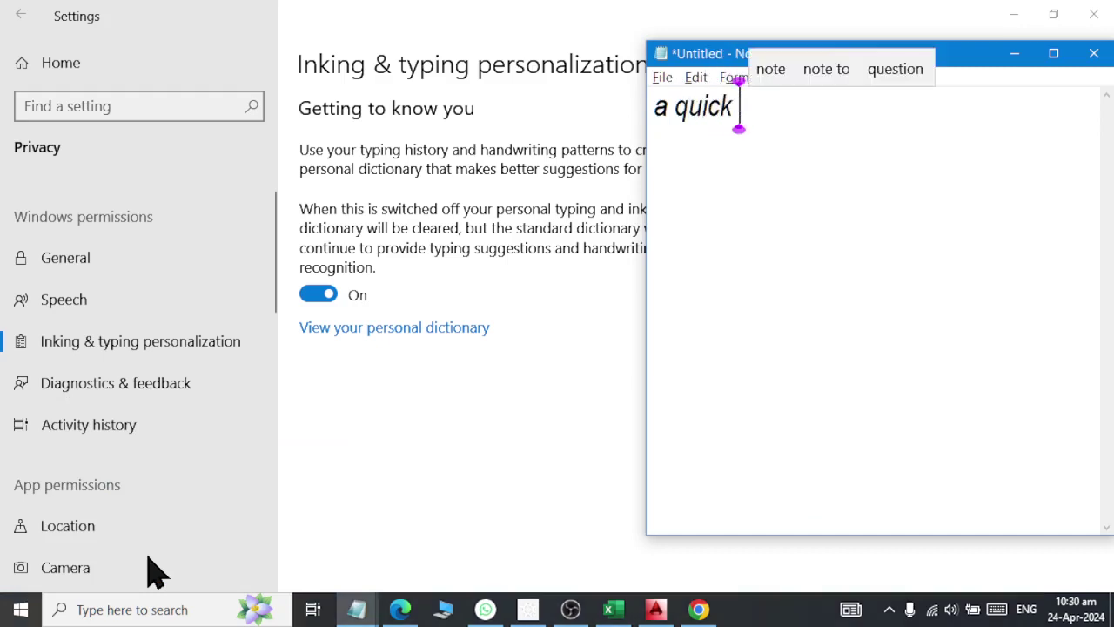
text( bro)
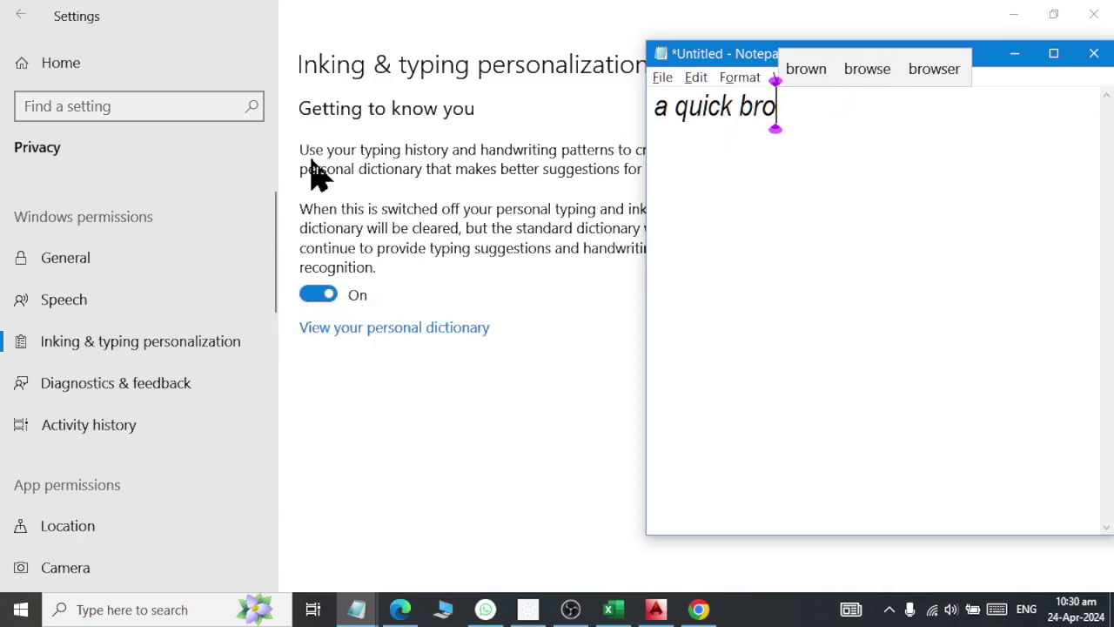
click(488, 163)
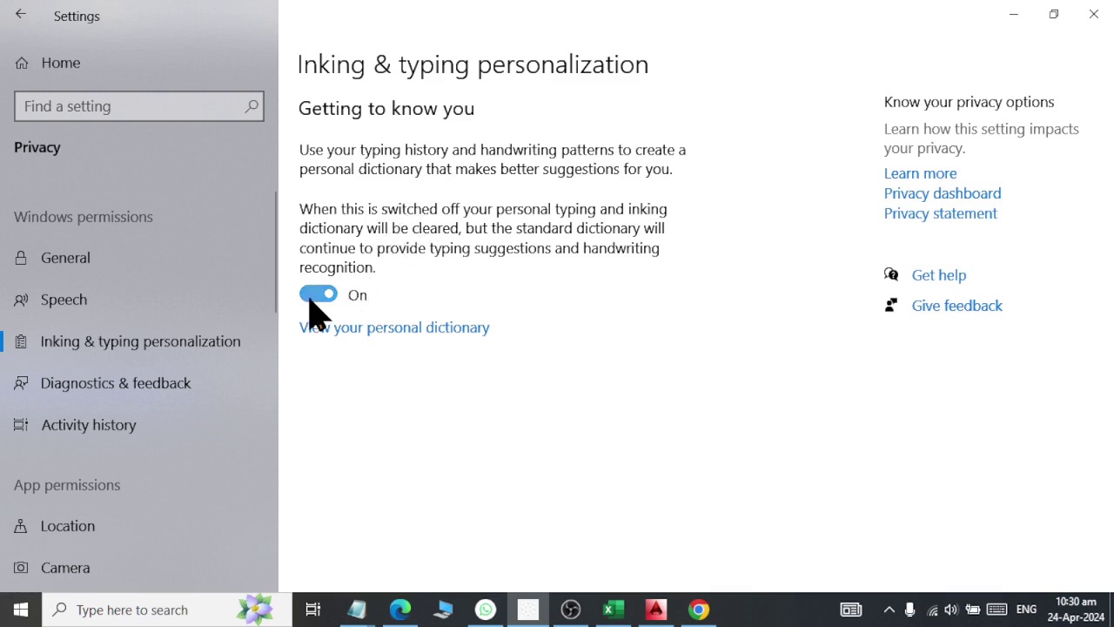
Review the Diagnostics & feedback options and delete the diagnostic data collected about this device
click(217, 389)
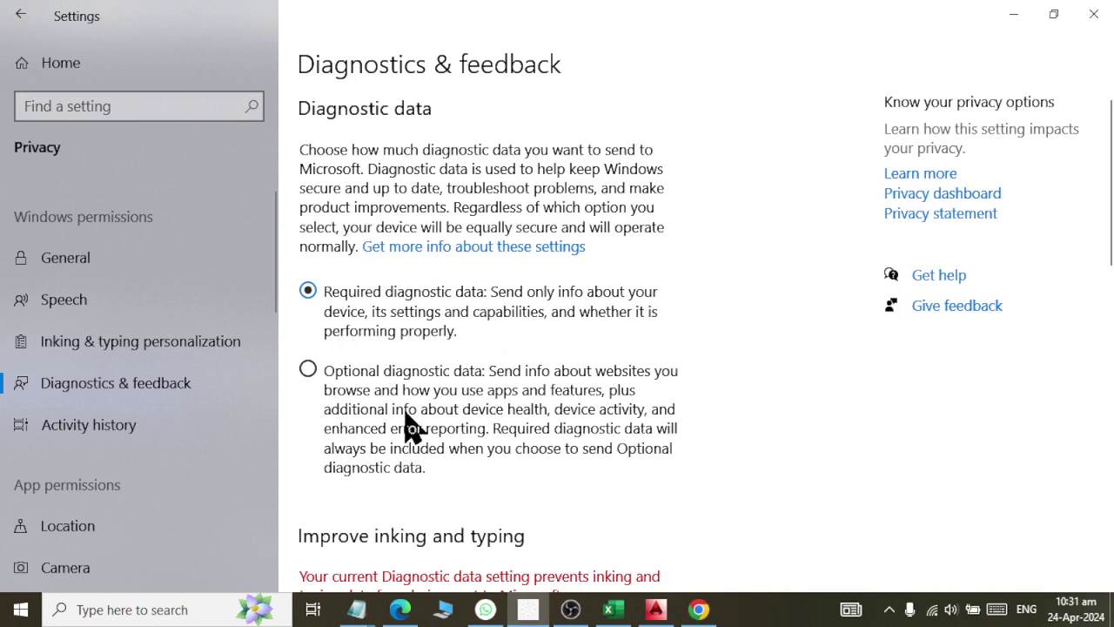
scroll(423, 316, down, 3)
scroll(435, 323, down, 5)
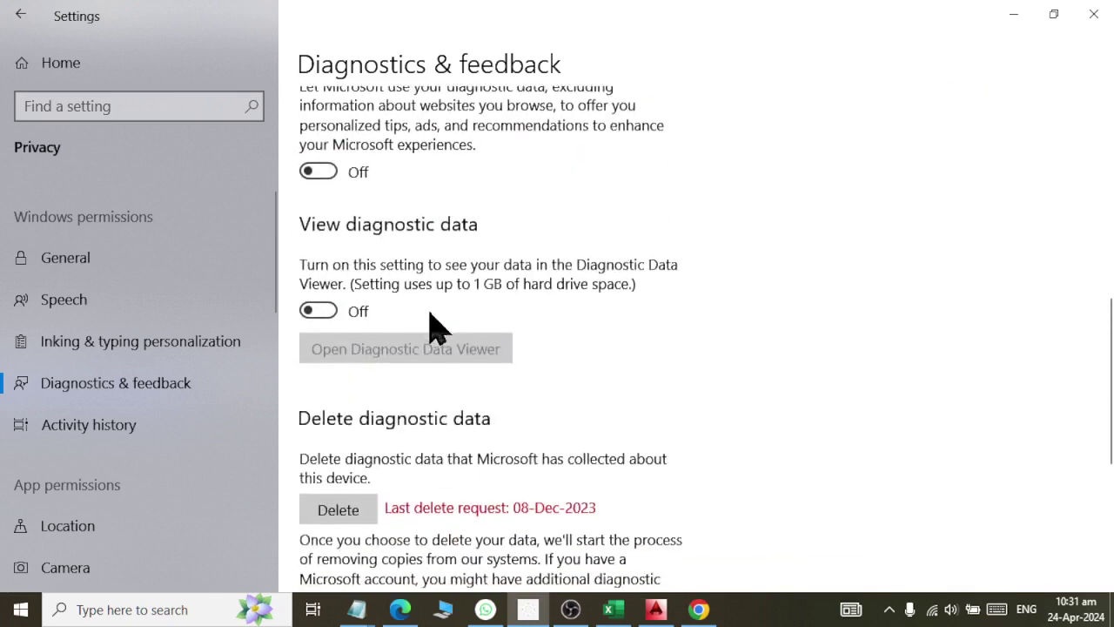
scroll(440, 331, up, 3)
scroll(435, 331, down, 1)
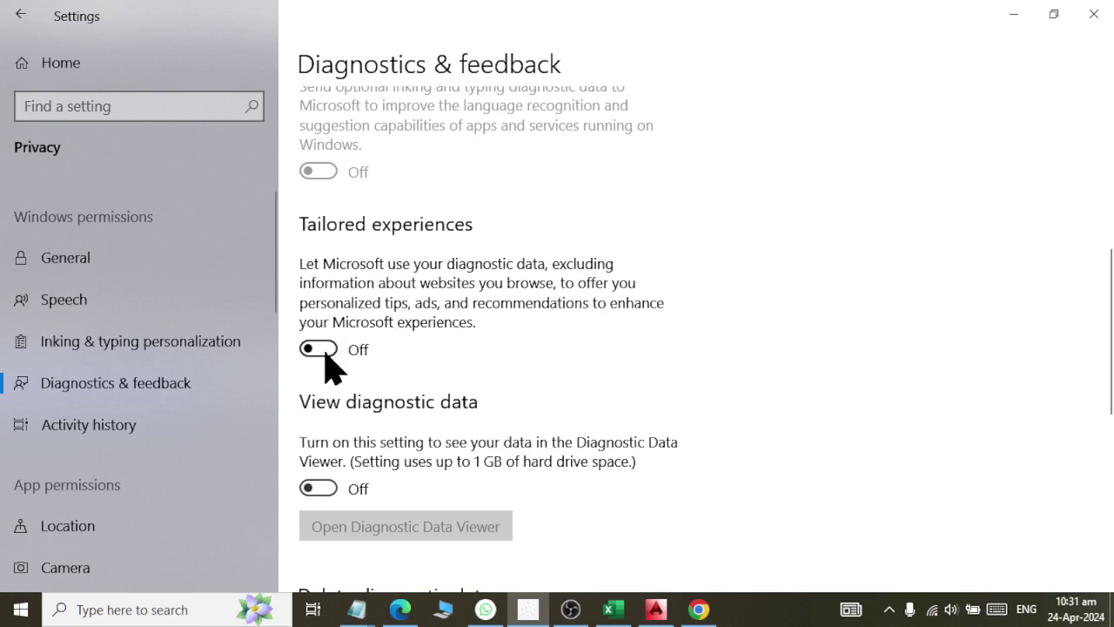
scroll(343, 435, down, 2)
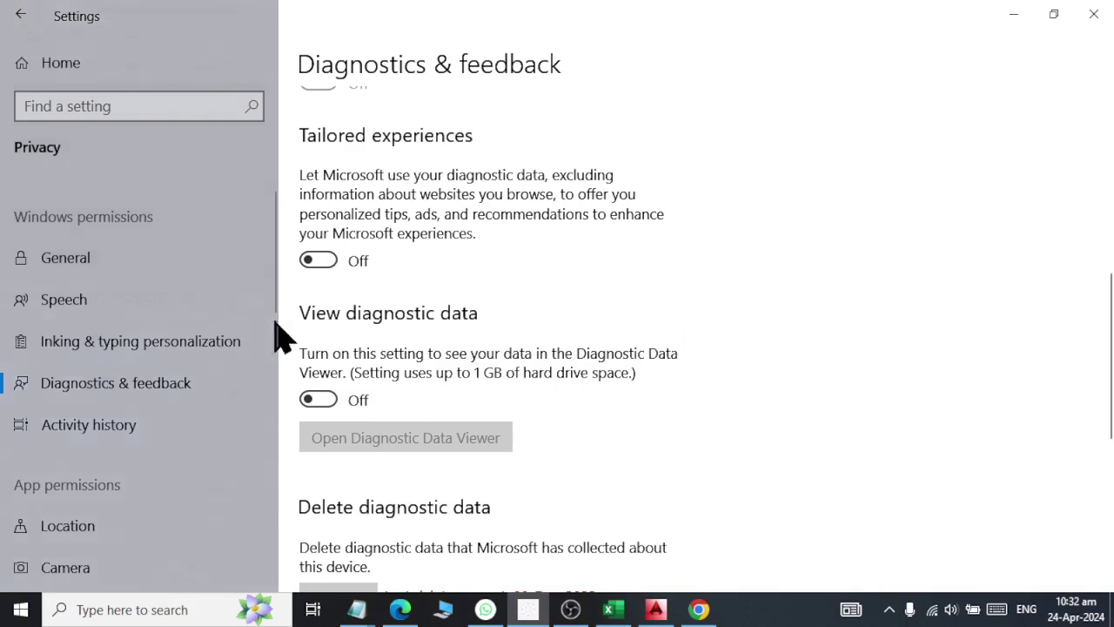
scroll(375, 444, down, 3)
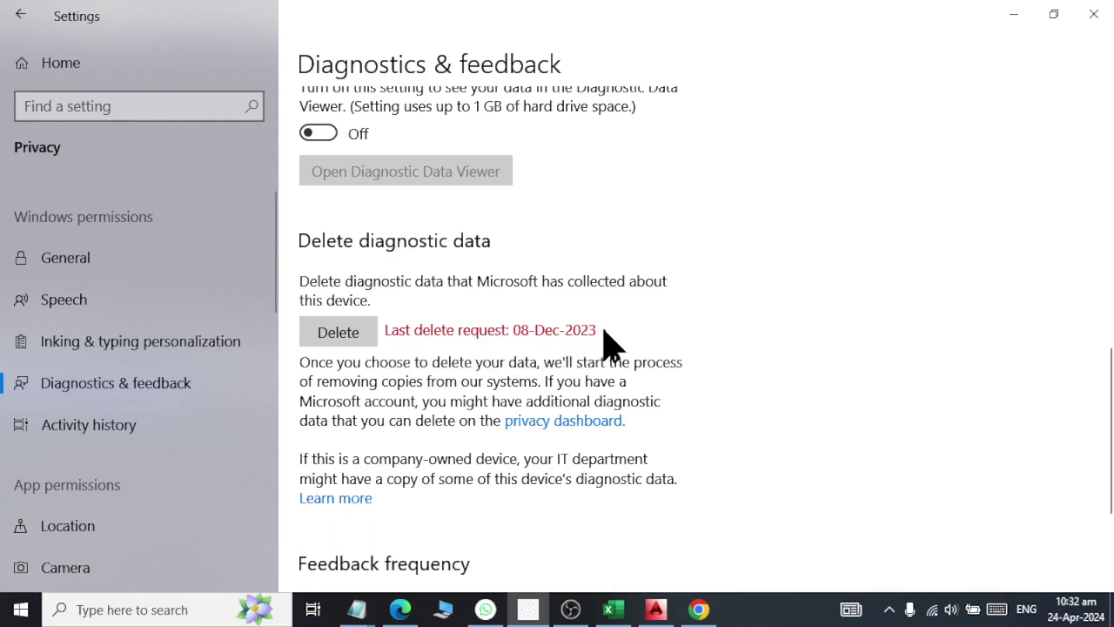
click(345, 341)
scroll(373, 427, down, 5)
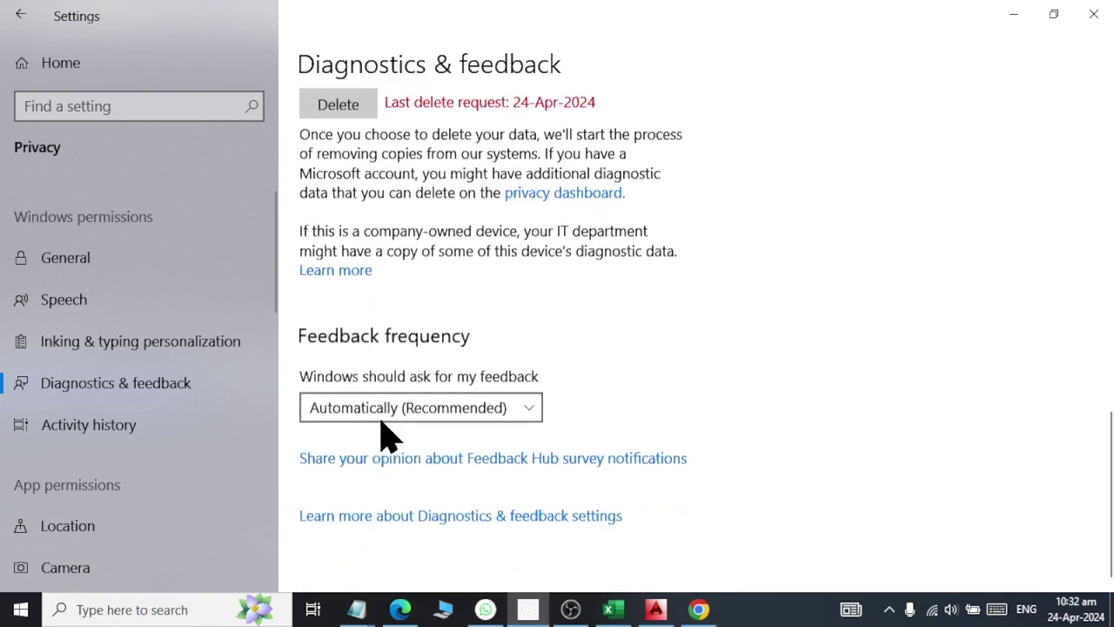
Set how often Windows should ask for feedback to Never
click(411, 409)
click(433, 404)
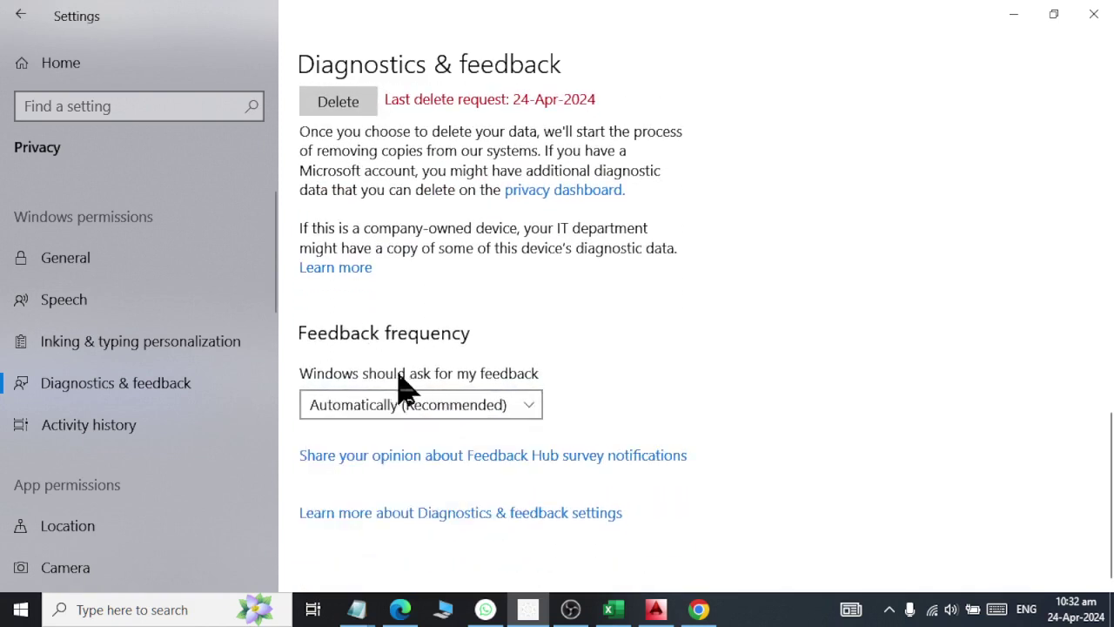
click(507, 422)
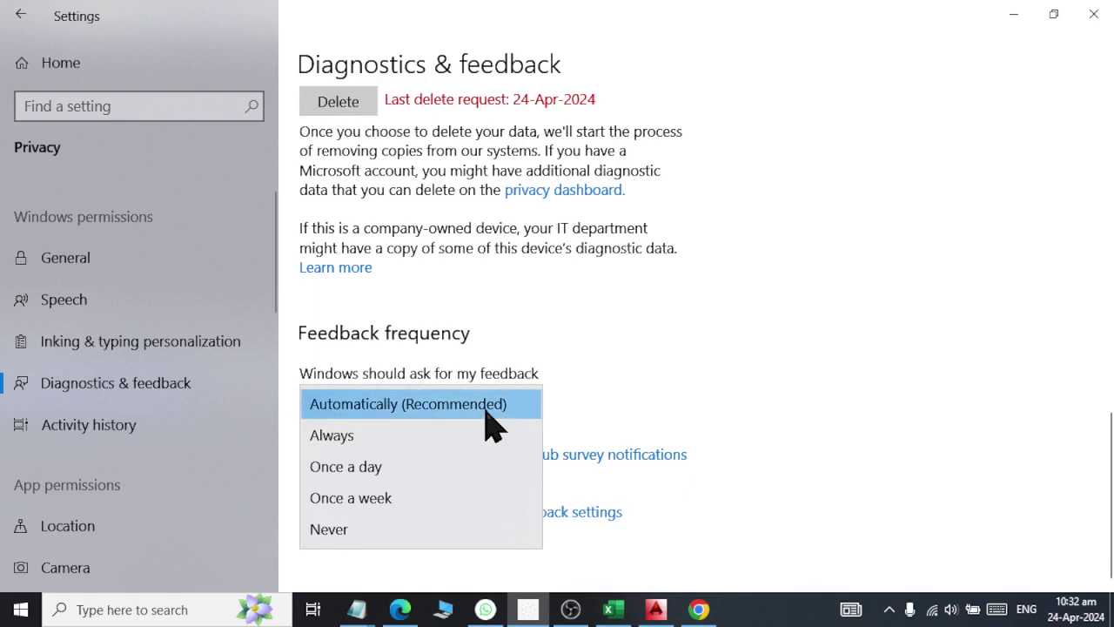
click(454, 532)
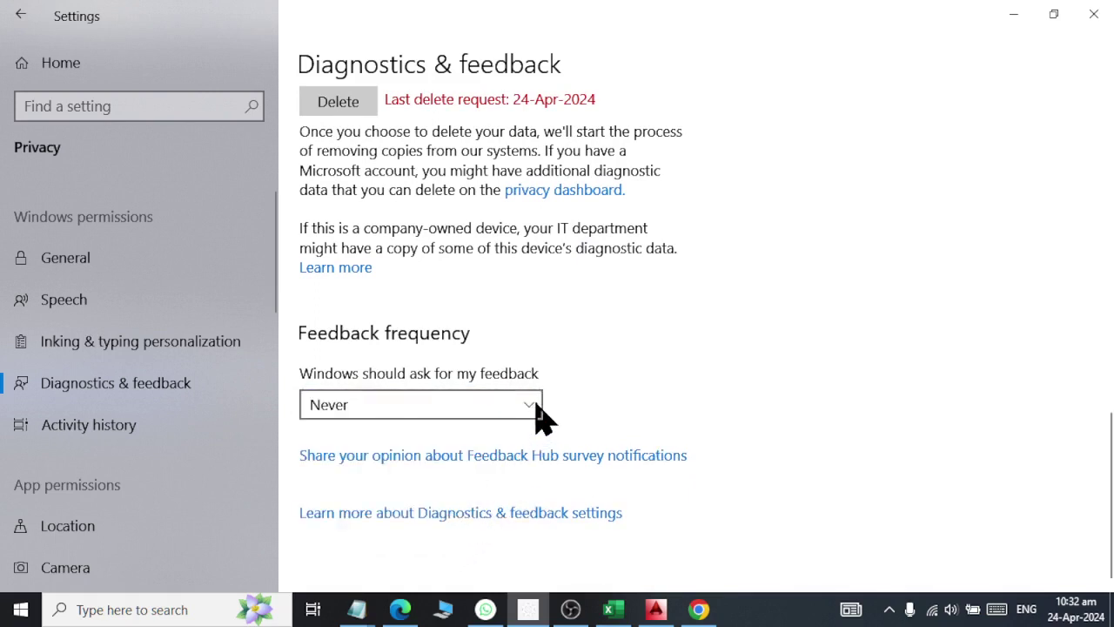
Clear the Microsoft account's activity history in the Activity history settings
click(216, 431)
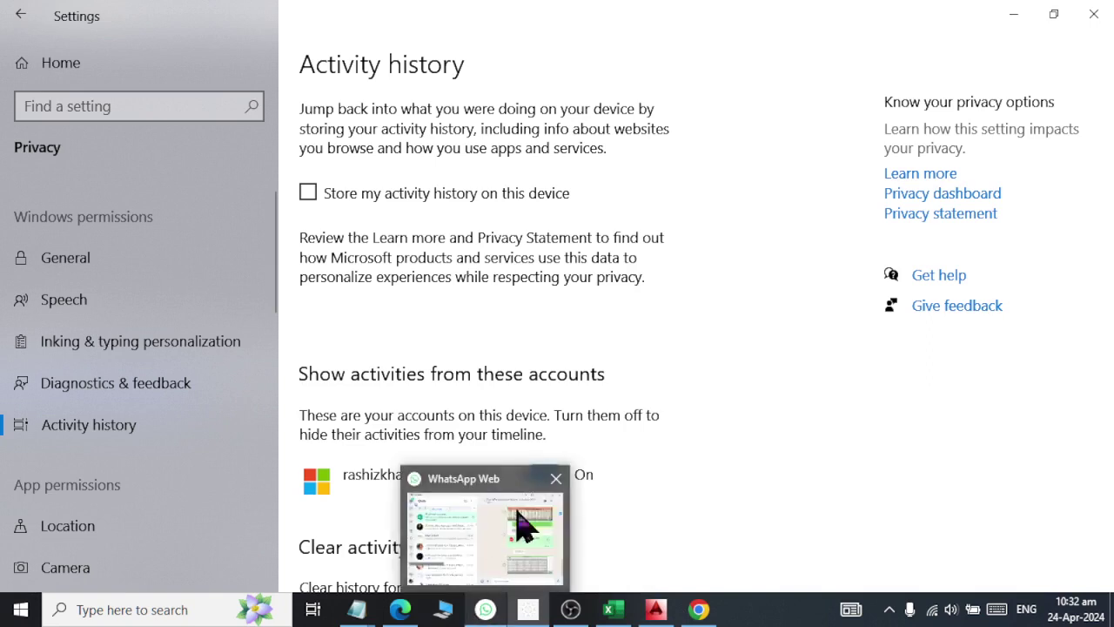
scroll(557, 368, down, 3)
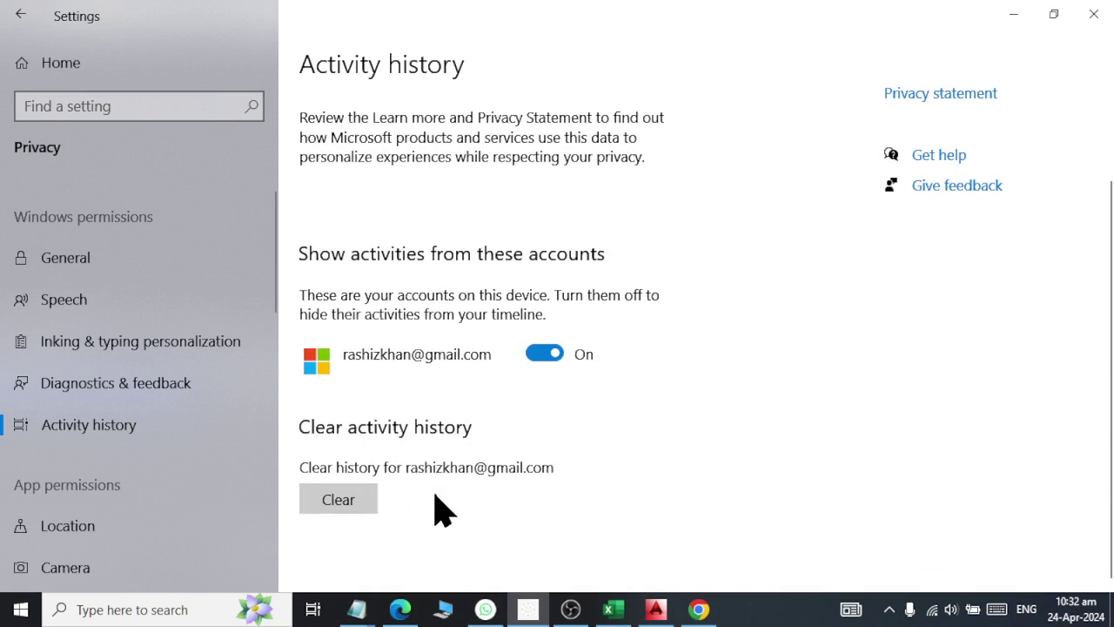
click(321, 503)
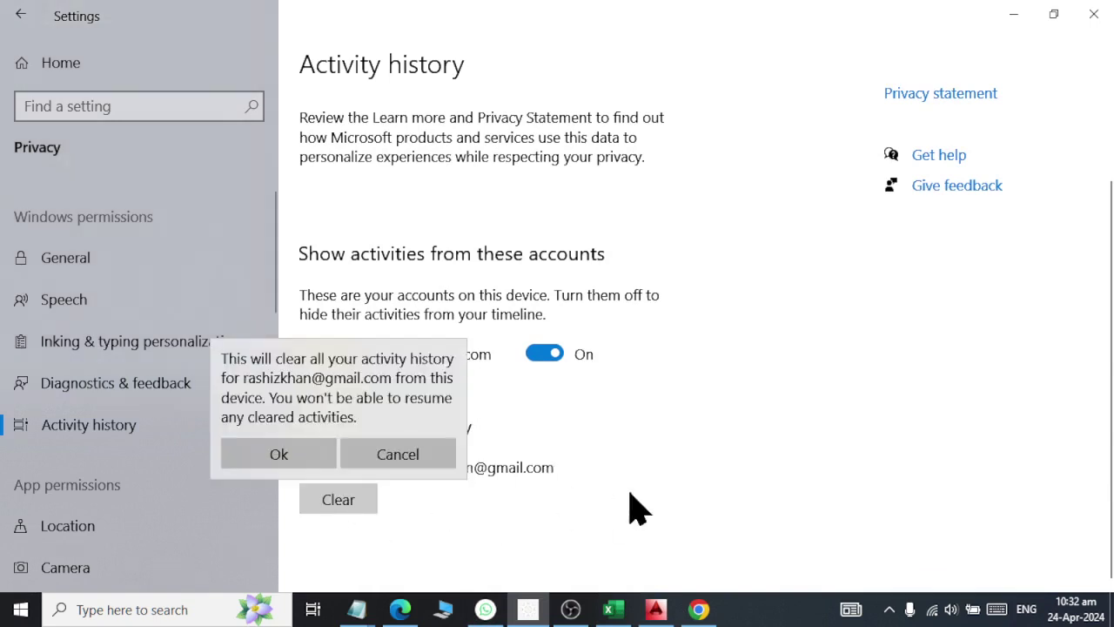
click(308, 459)
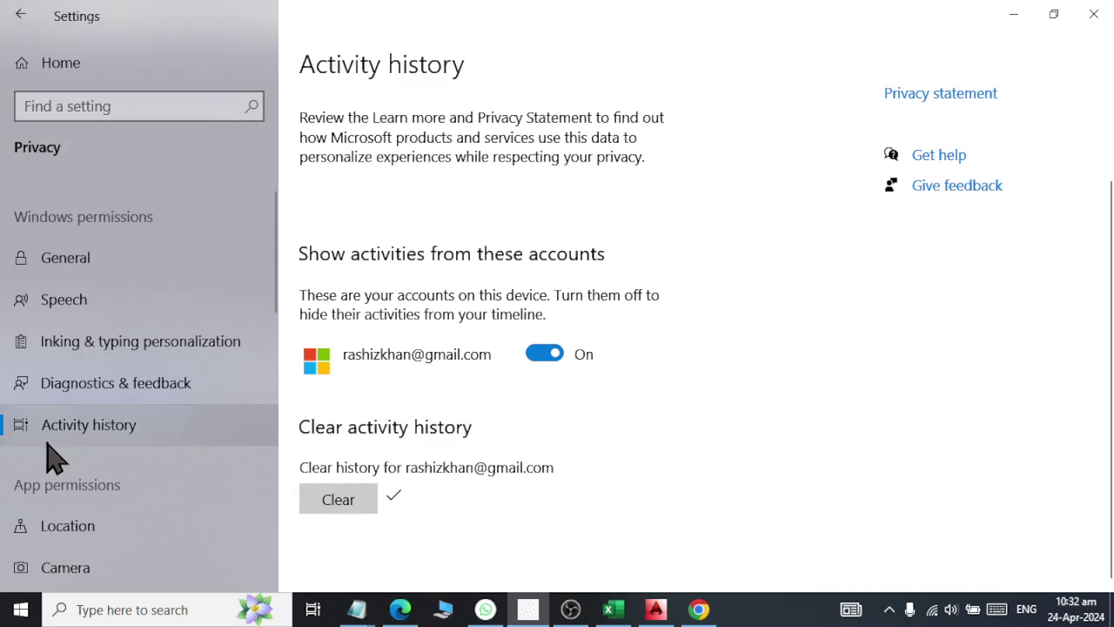
Turn location access for this device on and off again in the Location privacy settings
scroll(95, 461, down, 2)
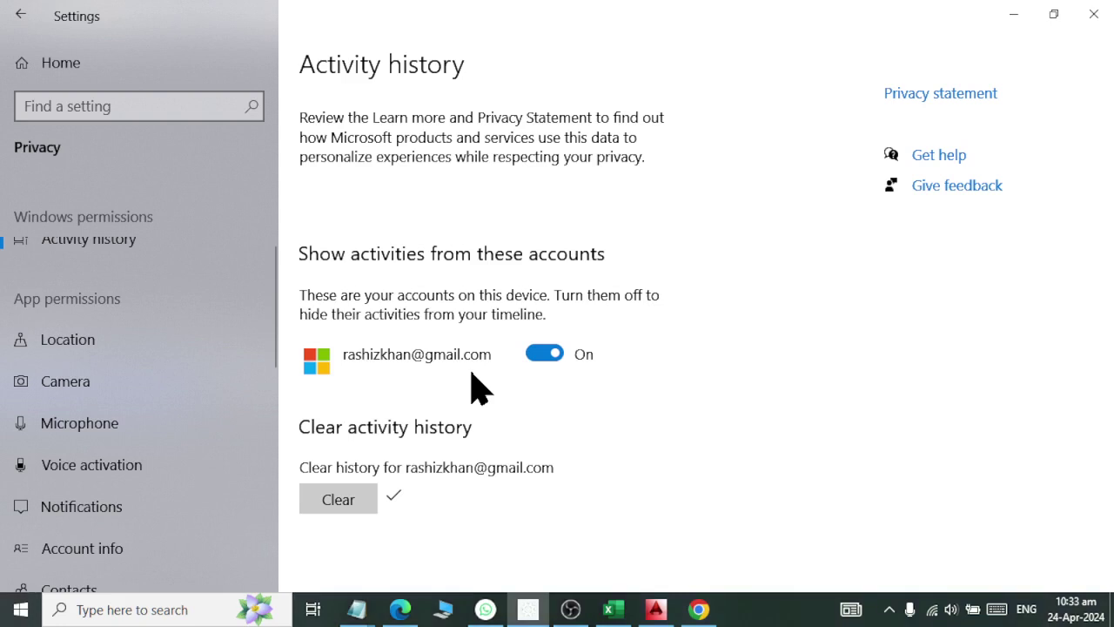
click(93, 347)
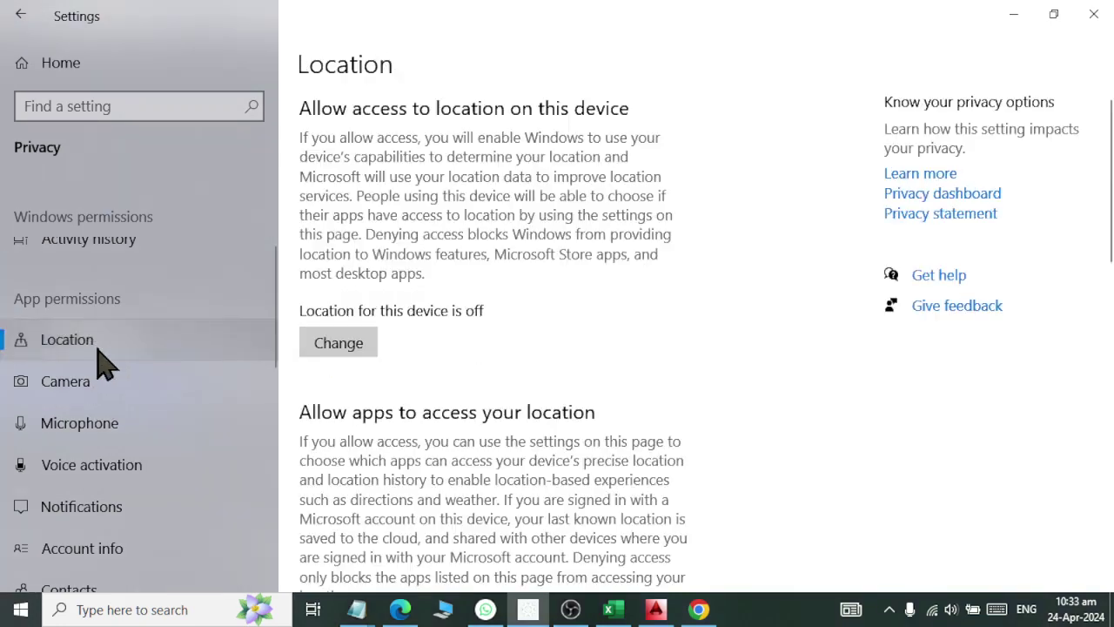
click(339, 355)
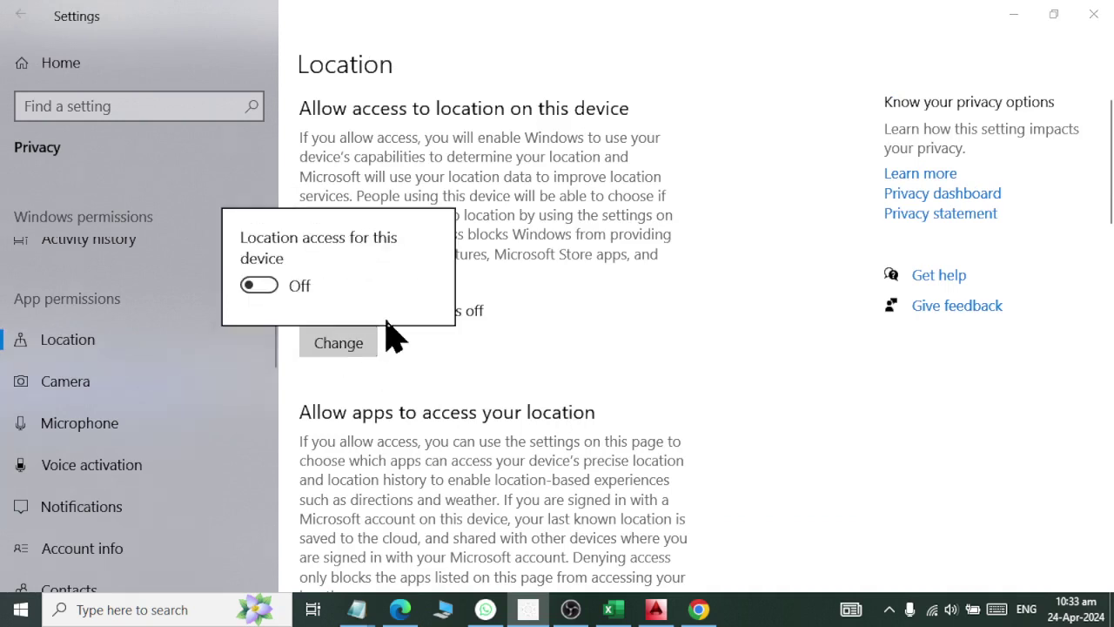
click(259, 288)
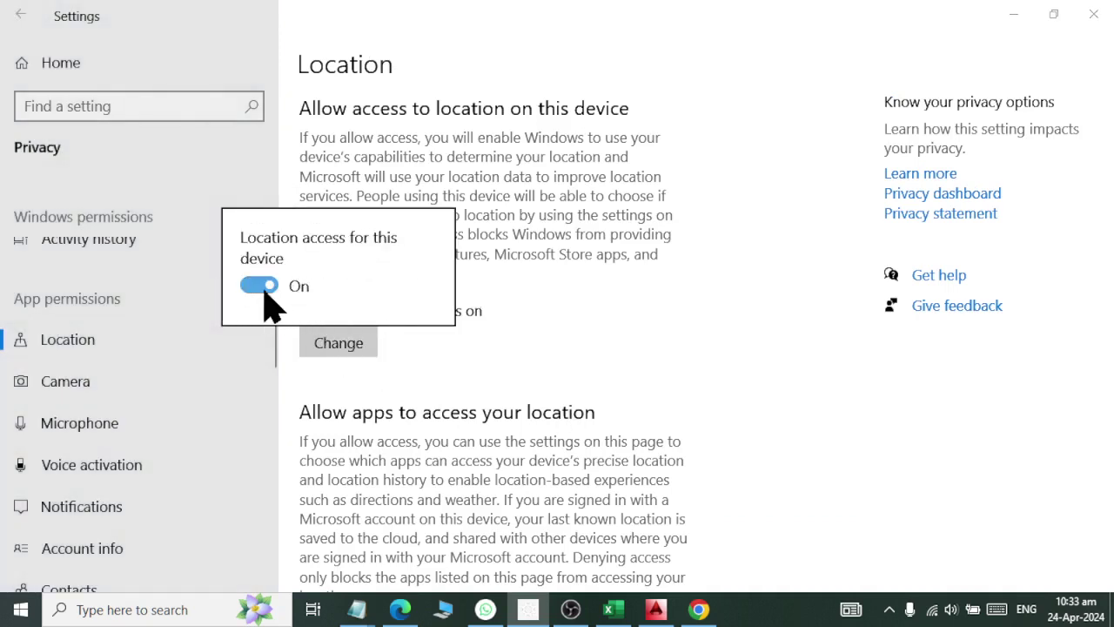
click(259, 287)
click(417, 439)
View the default location entry for this PC in the Maps app and close Maps
scroll(418, 452, down, 5)
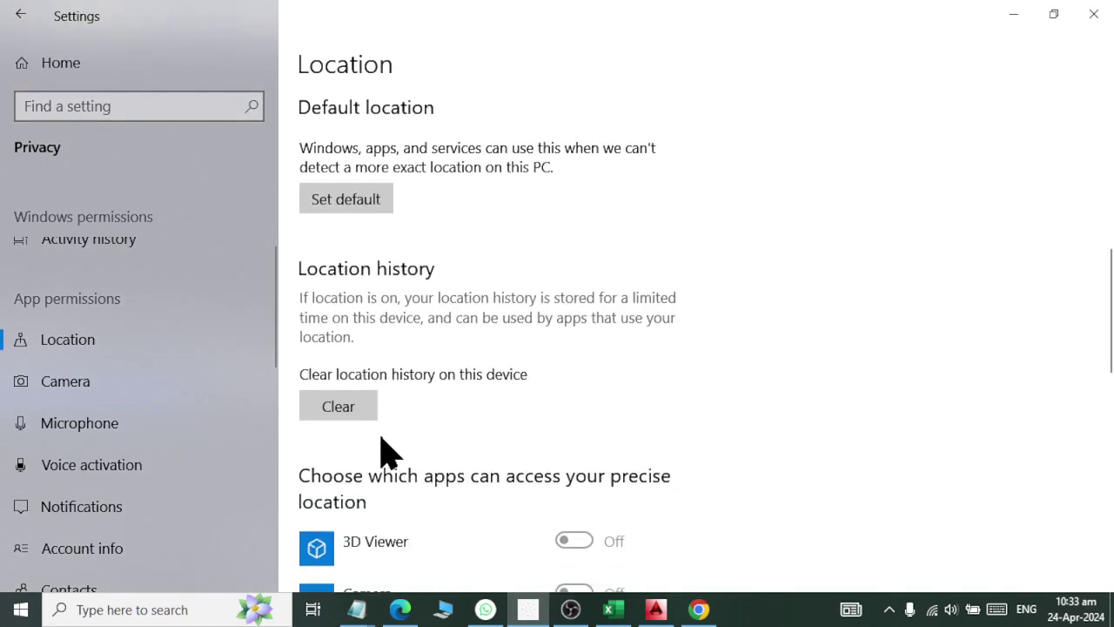
scroll(385, 452, up, 1)
scroll(365, 426, up, 1)
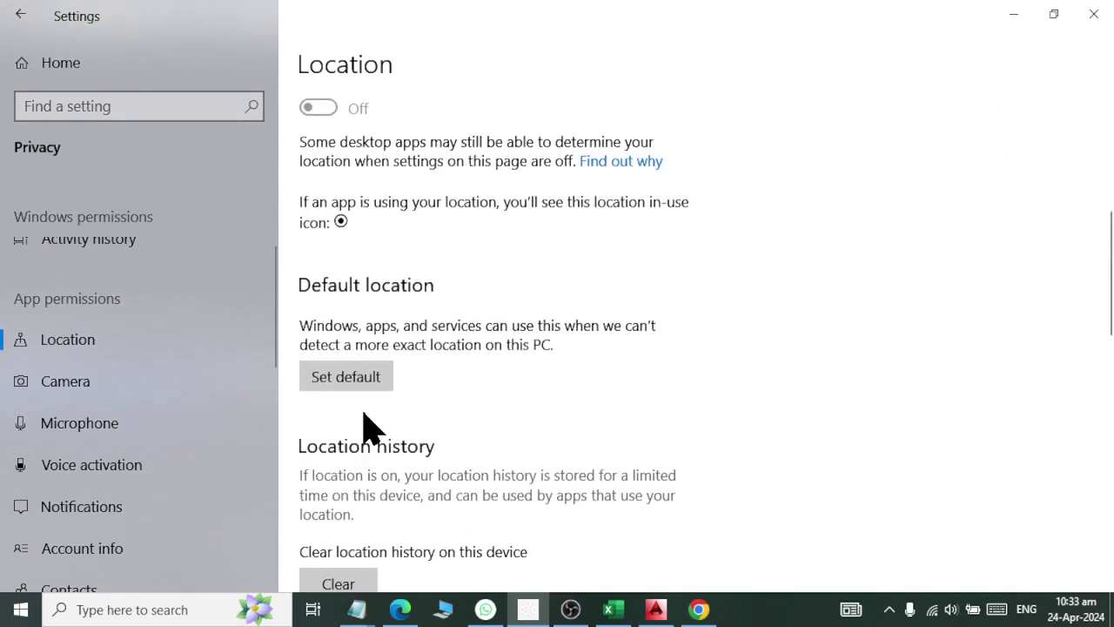
click(350, 380)
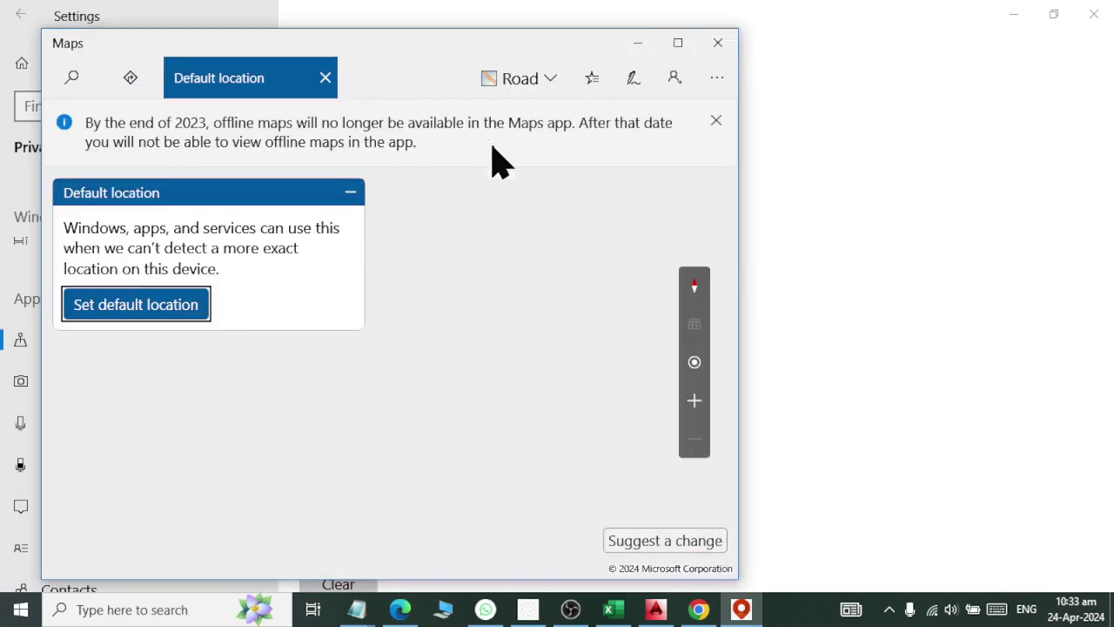
click(193, 300)
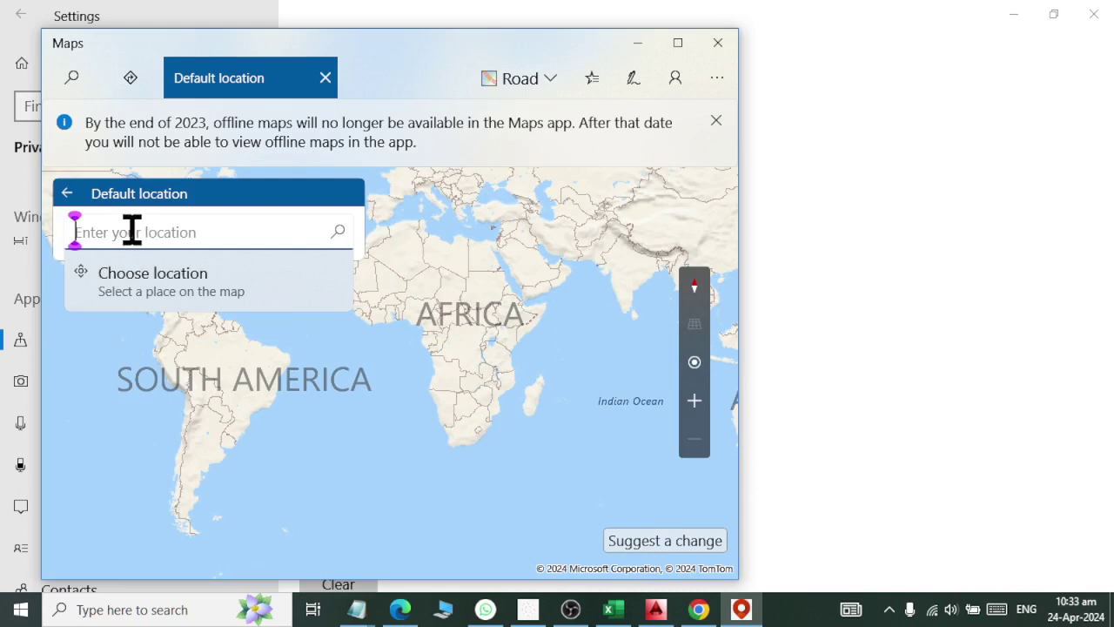
click(718, 42)
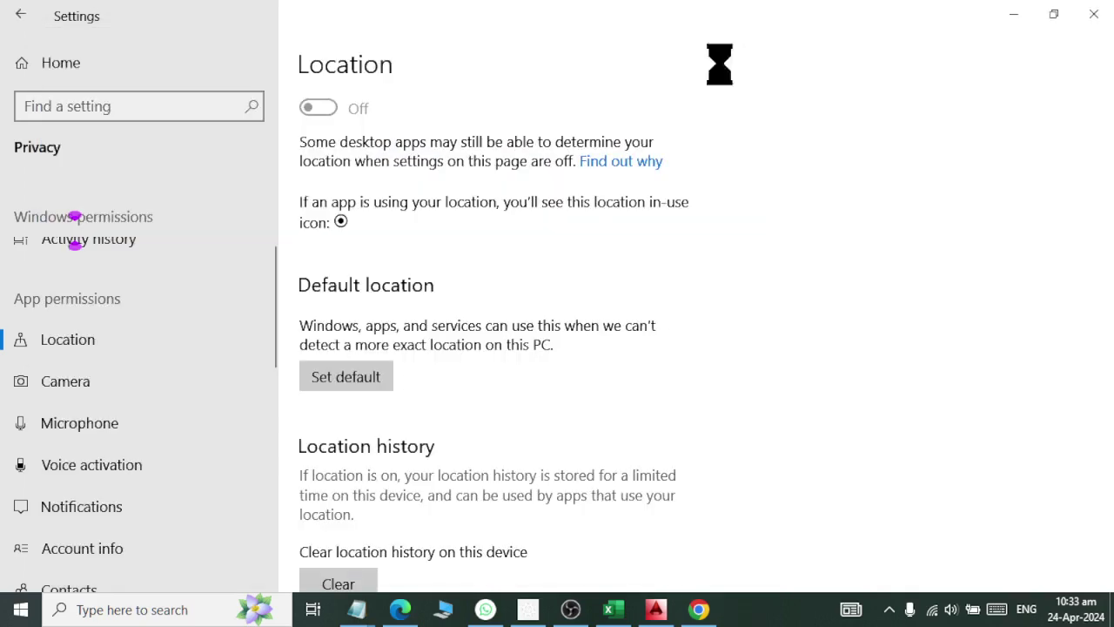
Clear the location history on this device and review which apps can access the precise location
scroll(383, 414, down, 5)
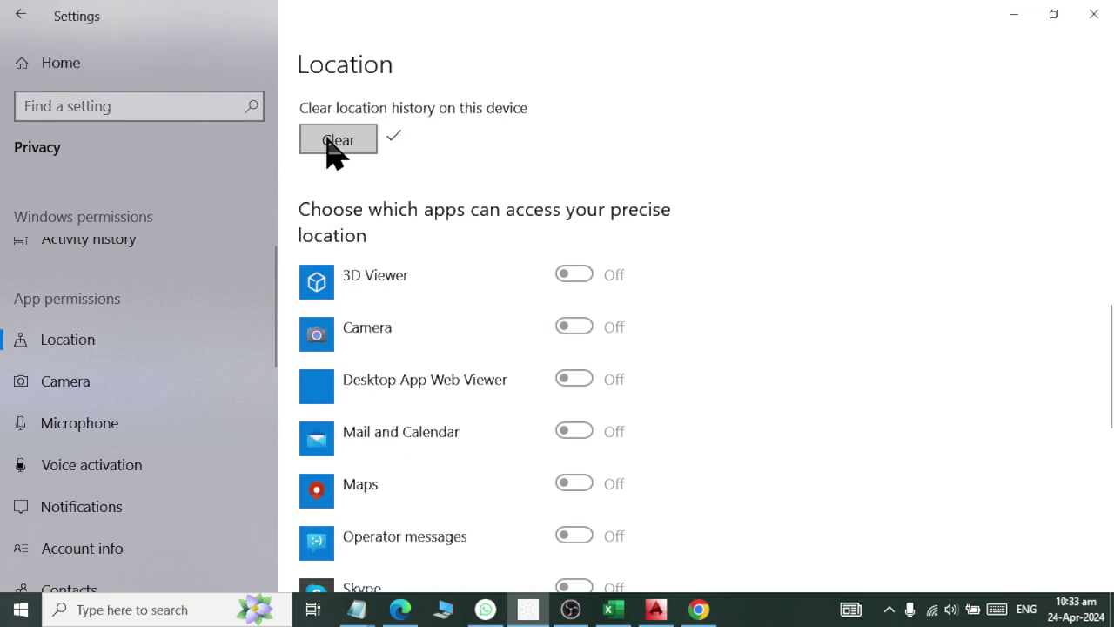
scroll(441, 275, down, 7)
scroll(427, 283, up, 10)
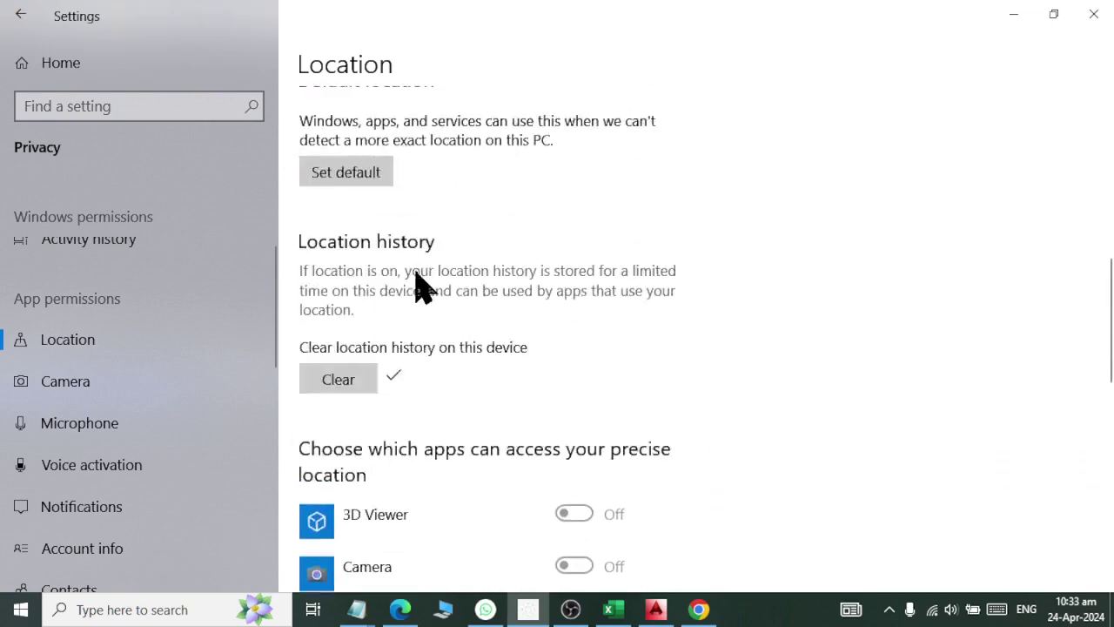
scroll(426, 286, up, 1)
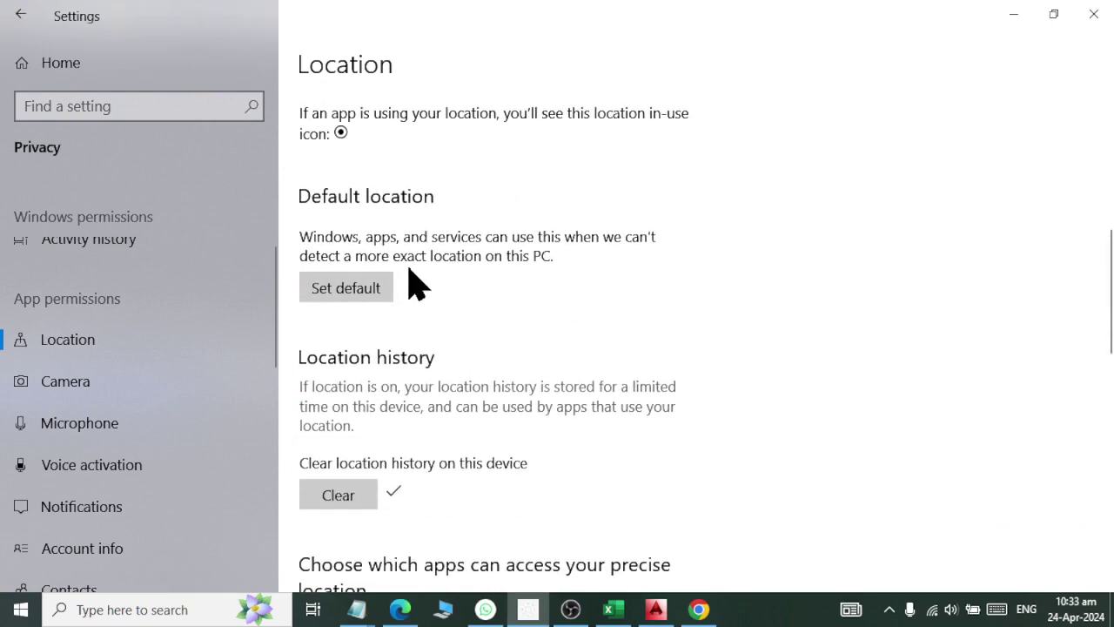
Open the Camera privacy settings, test the camera by launching and closing the Camera app, and review app access
click(148, 383)
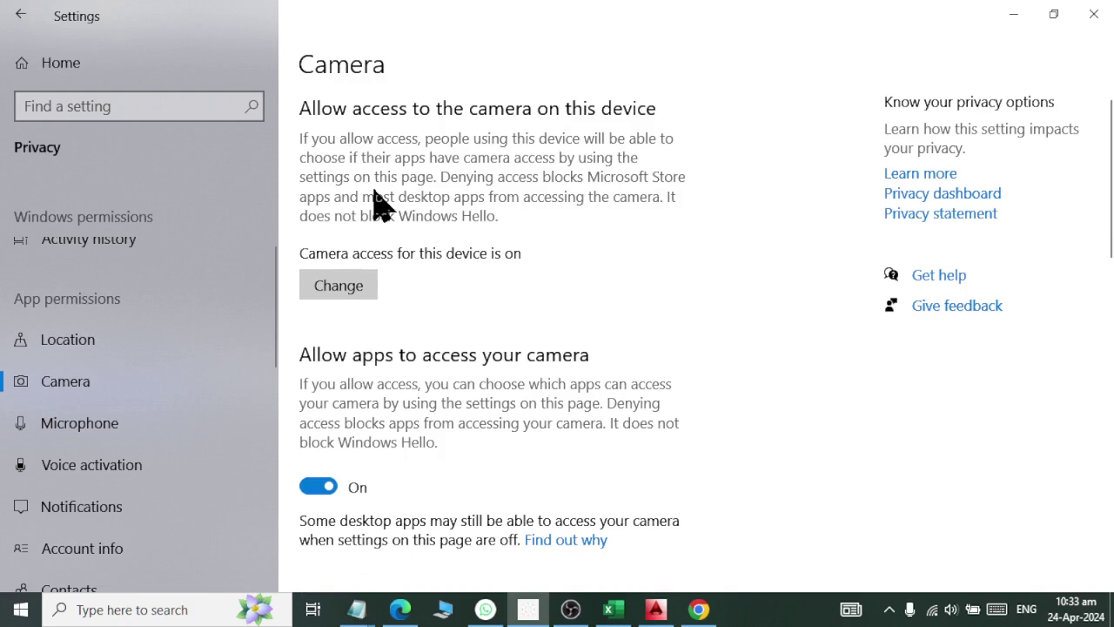
key(super)
text(cam)
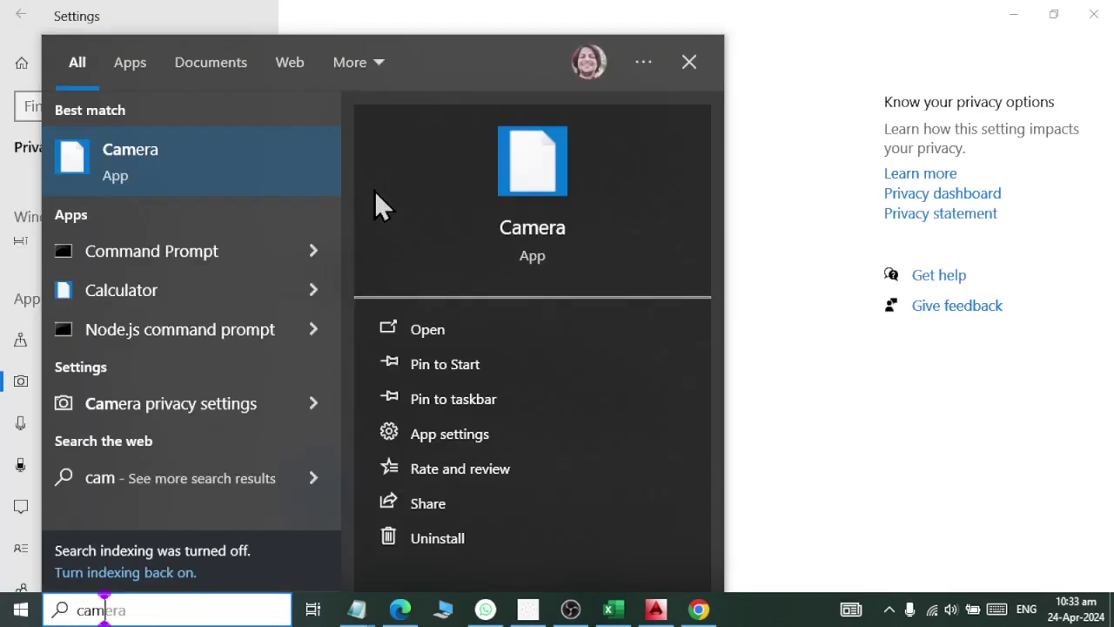
key(Return)
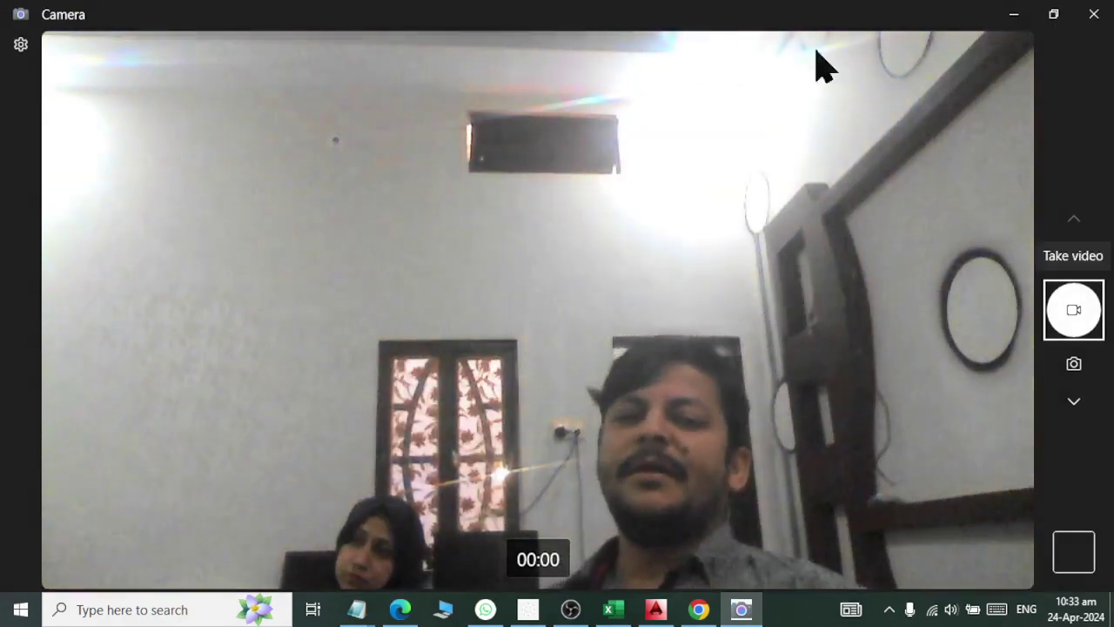
click(1088, 16)
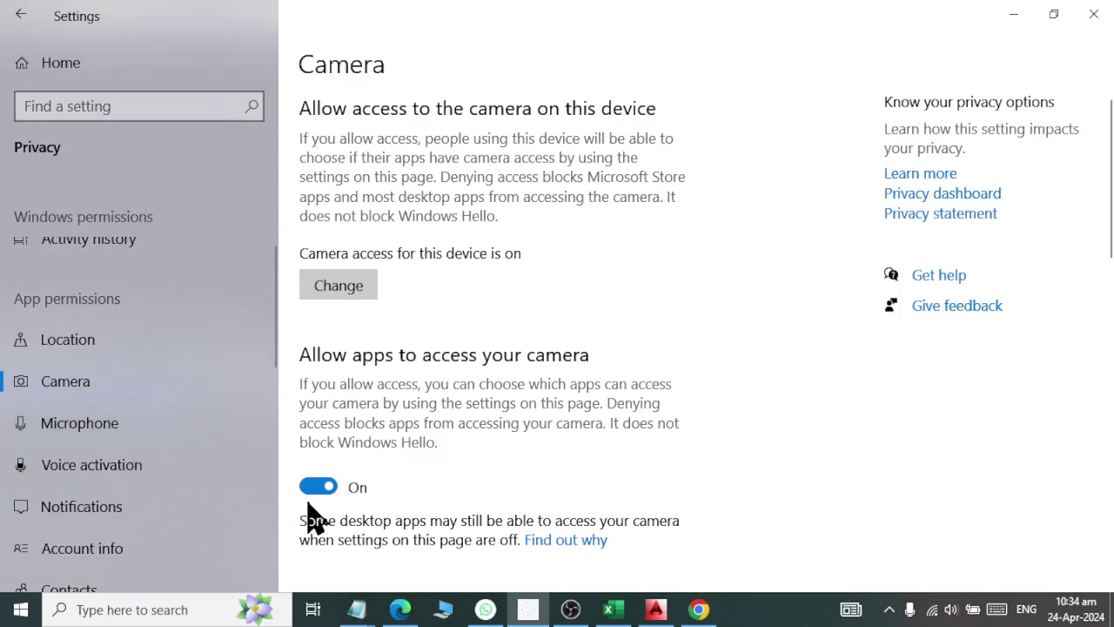
scroll(320, 489, down, 5)
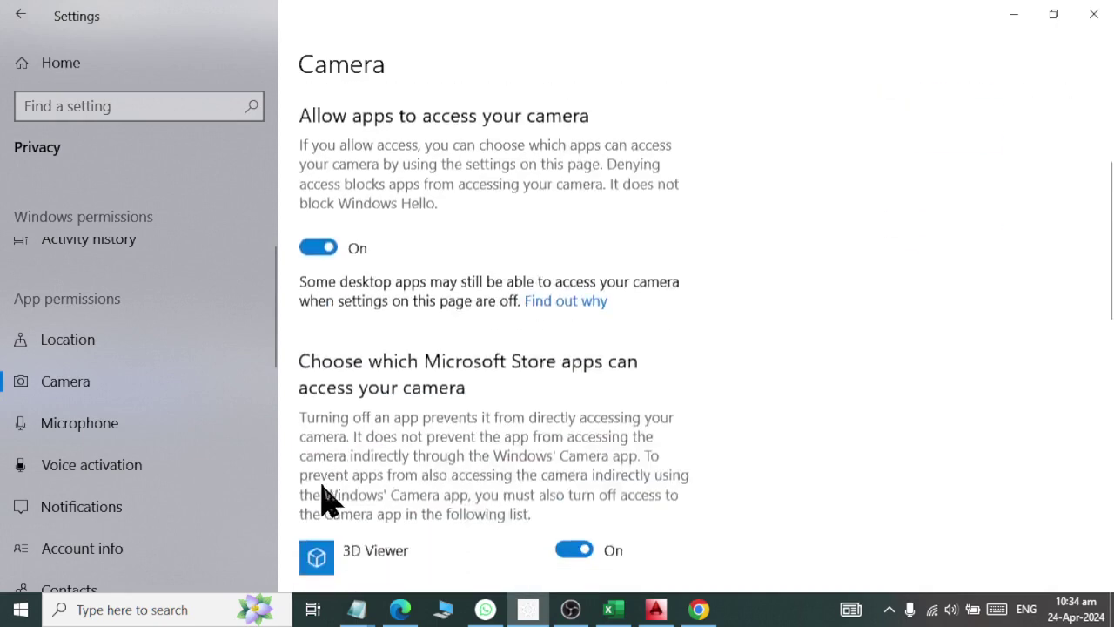
Review the Microphone and Voice activation privacy settings, including whether apps can use voice activation
click(192, 431)
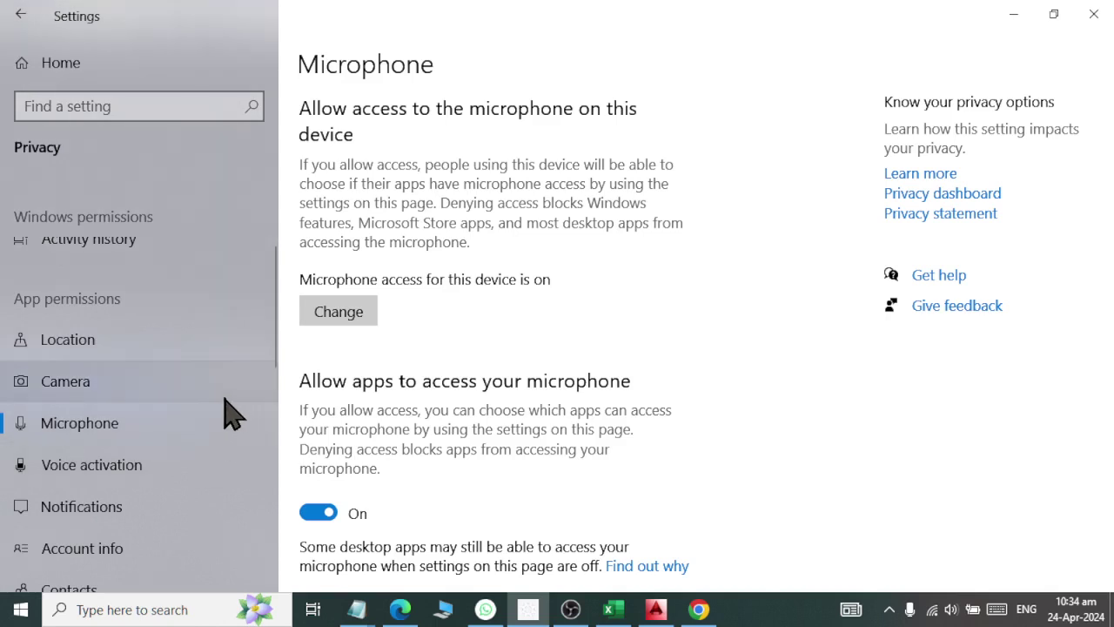
scroll(327, 377, down, 2)
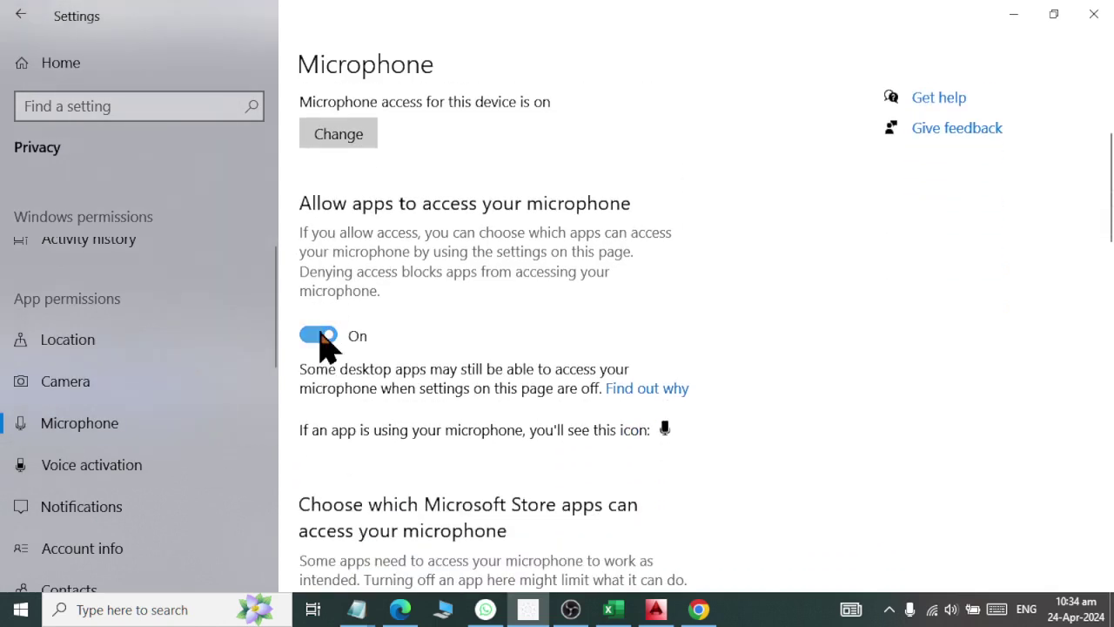
click(159, 464)
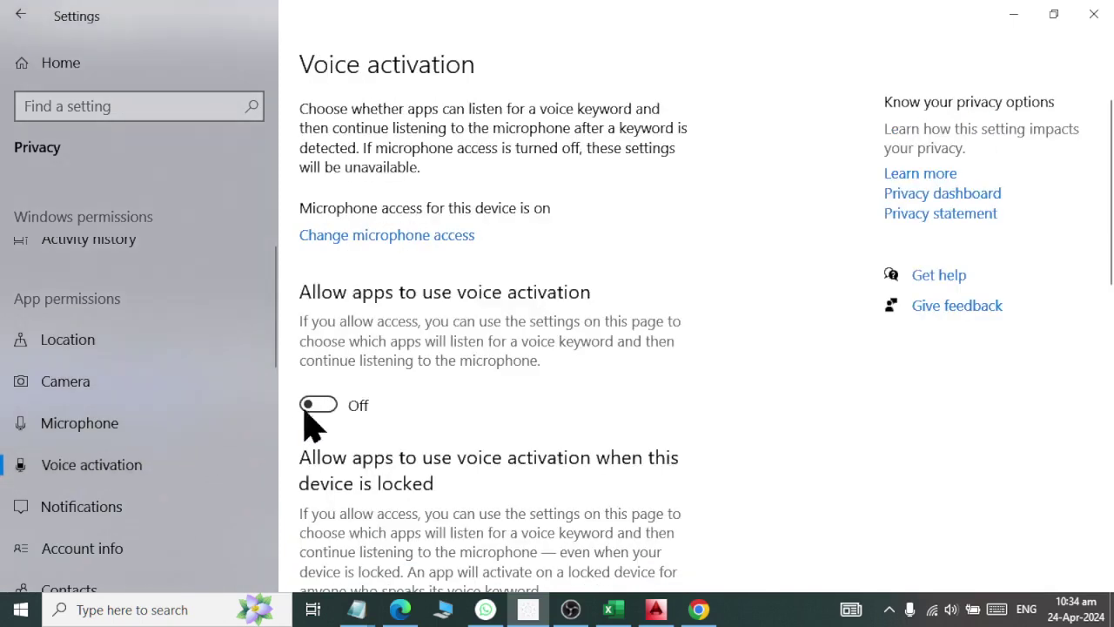
scroll(335, 402, down, 1)
scroll(326, 410, down, 3)
scroll(326, 410, up, 3)
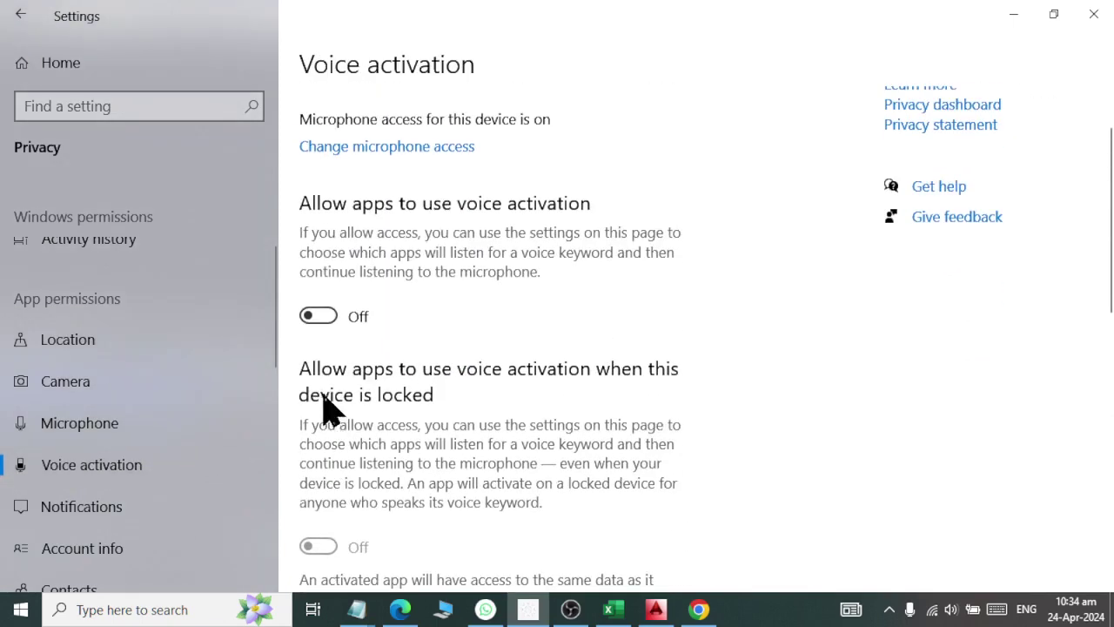
Review the Notifications and Account info privacy settings for app access
click(161, 518)
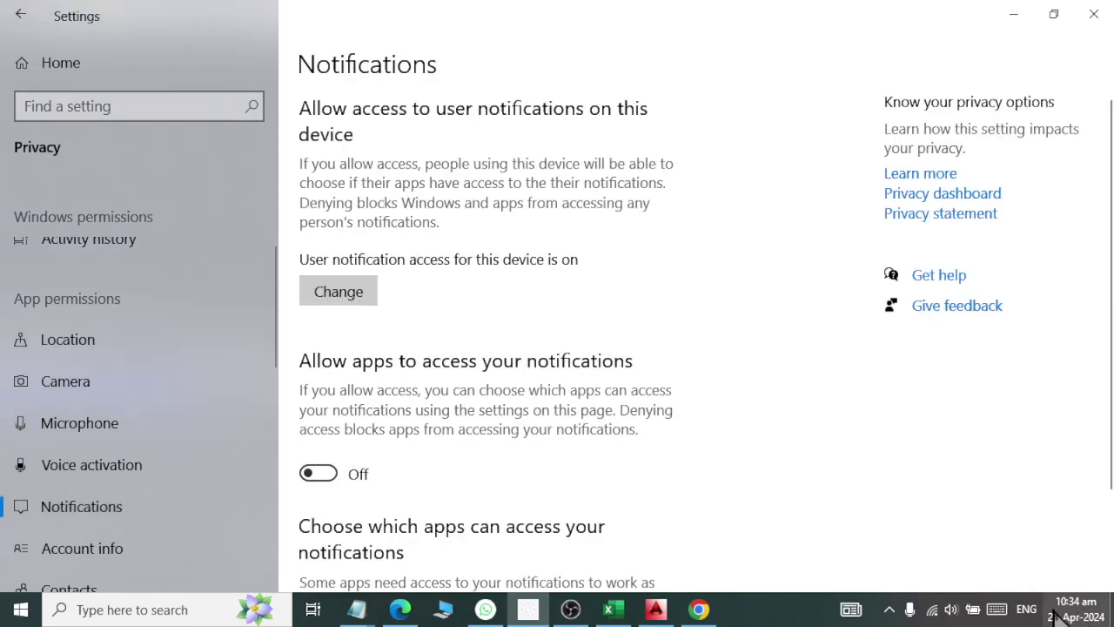
scroll(341, 430, down, 3)
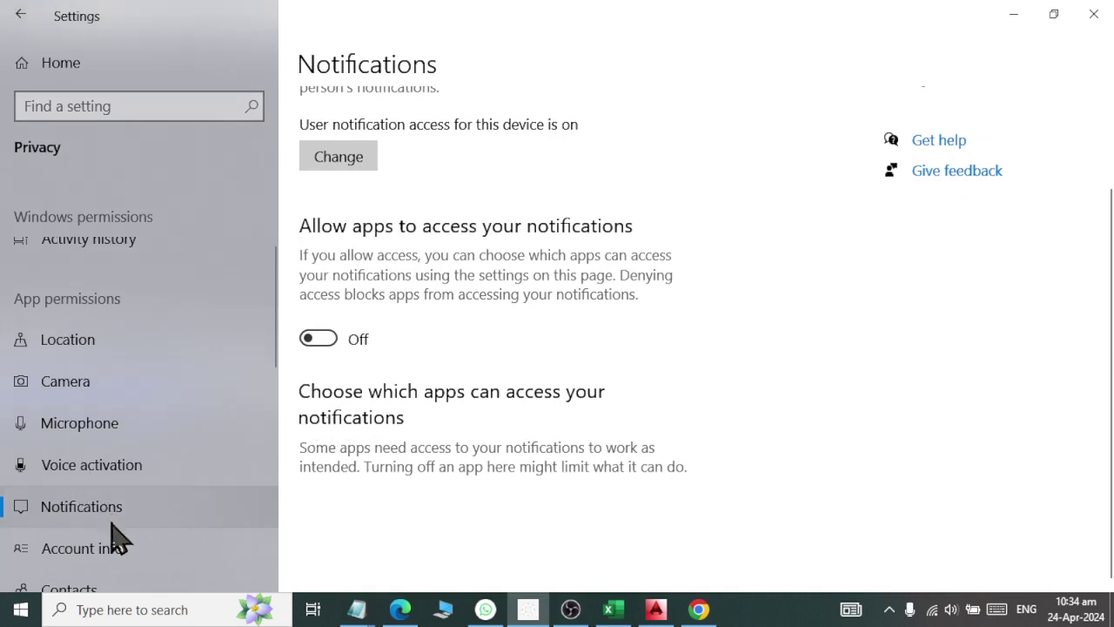
click(104, 557)
scroll(300, 361, down, 3)
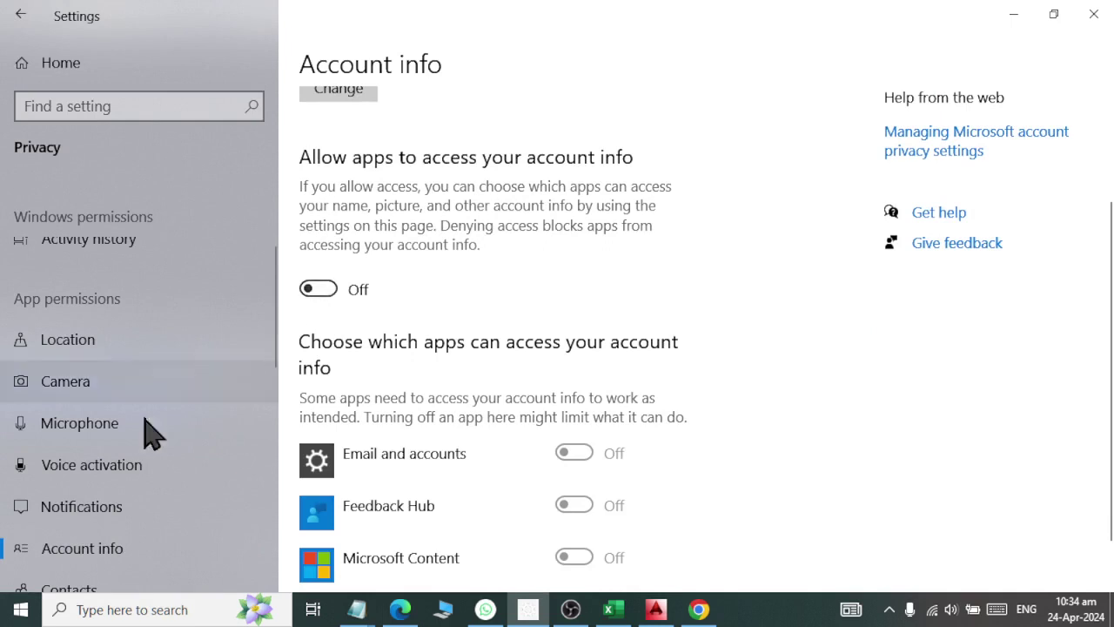
Review the Contacts, Calendar and Phone calls app permissions in the Privacy settings
scroll(100, 501, down, 3)
click(122, 470)
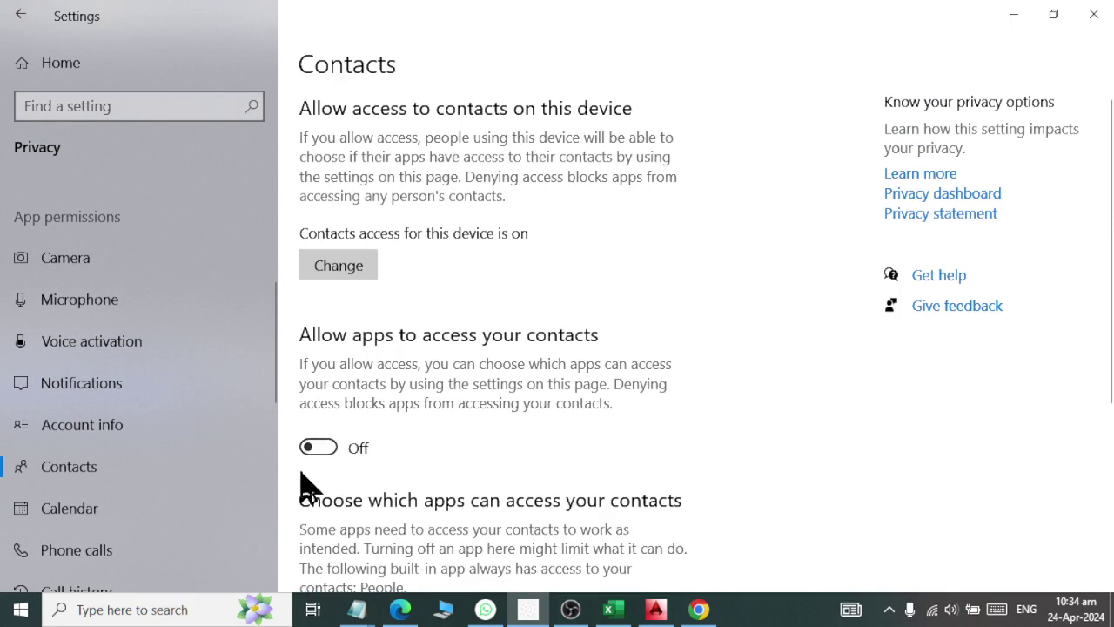
click(100, 515)
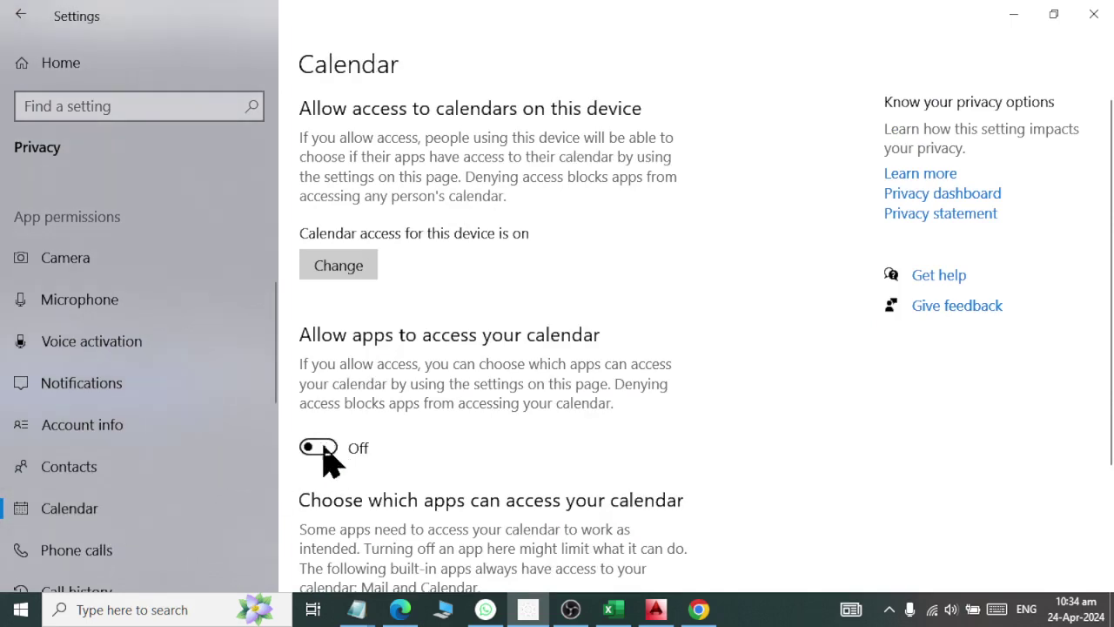
scroll(331, 461, down, 3)
click(122, 550)
scroll(336, 480, down, 4)
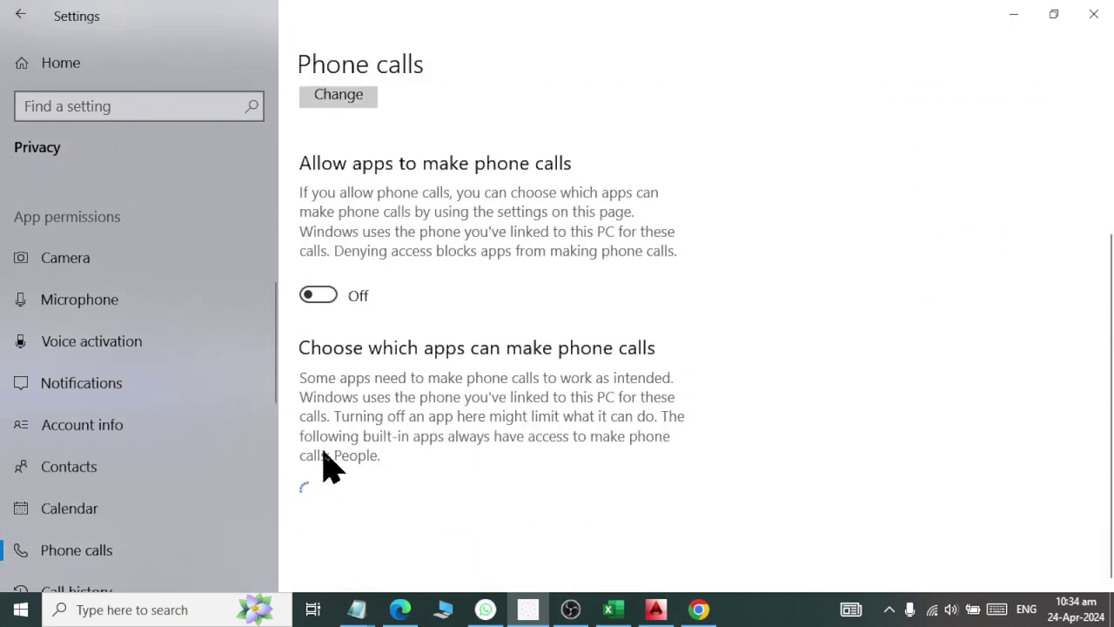
Check the Call history and Email app permissions in the Privacy settings
scroll(110, 523, down, 3)
click(131, 409)
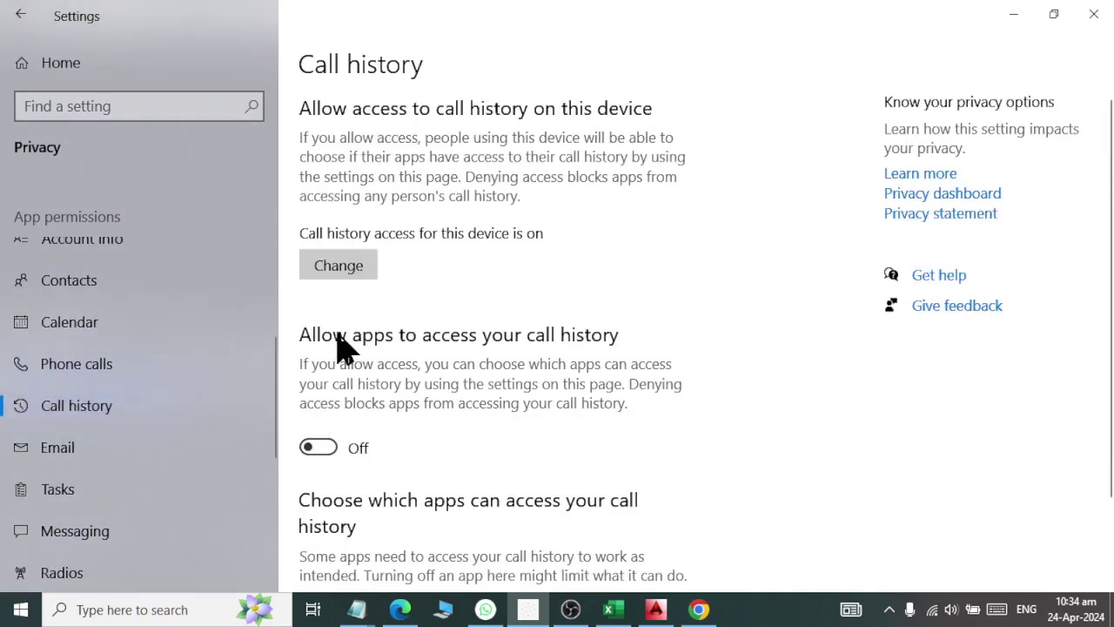
scroll(322, 453, down, 2)
click(132, 501)
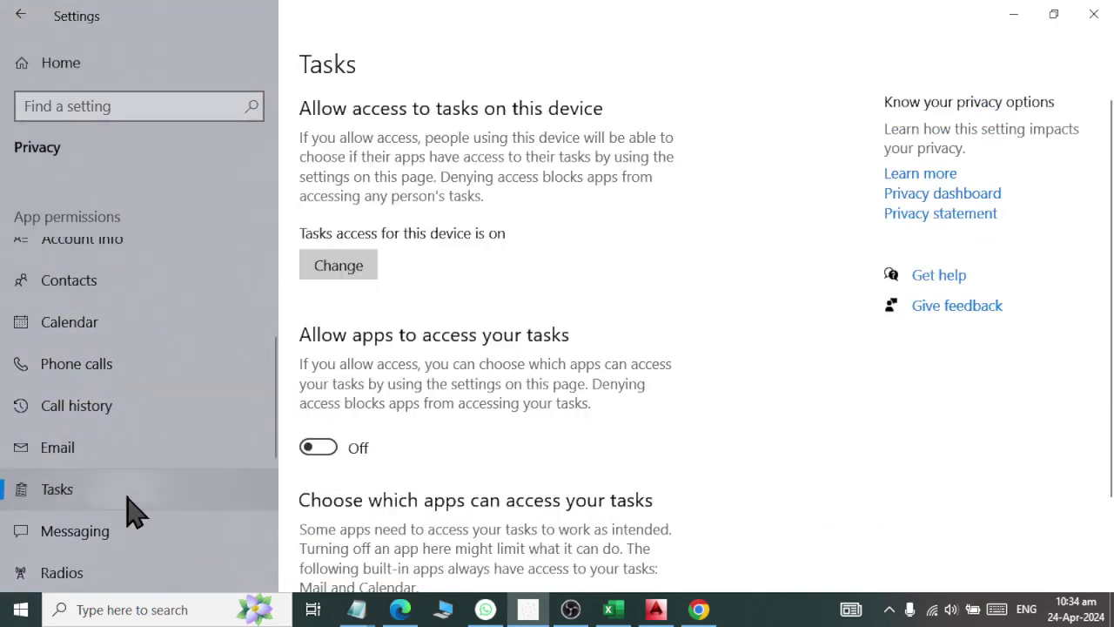
click(143, 452)
scroll(311, 427, down, 3)
Check whether apps can access tasks and read or send messages in the Tasks and Messaging permissions
click(82, 503)
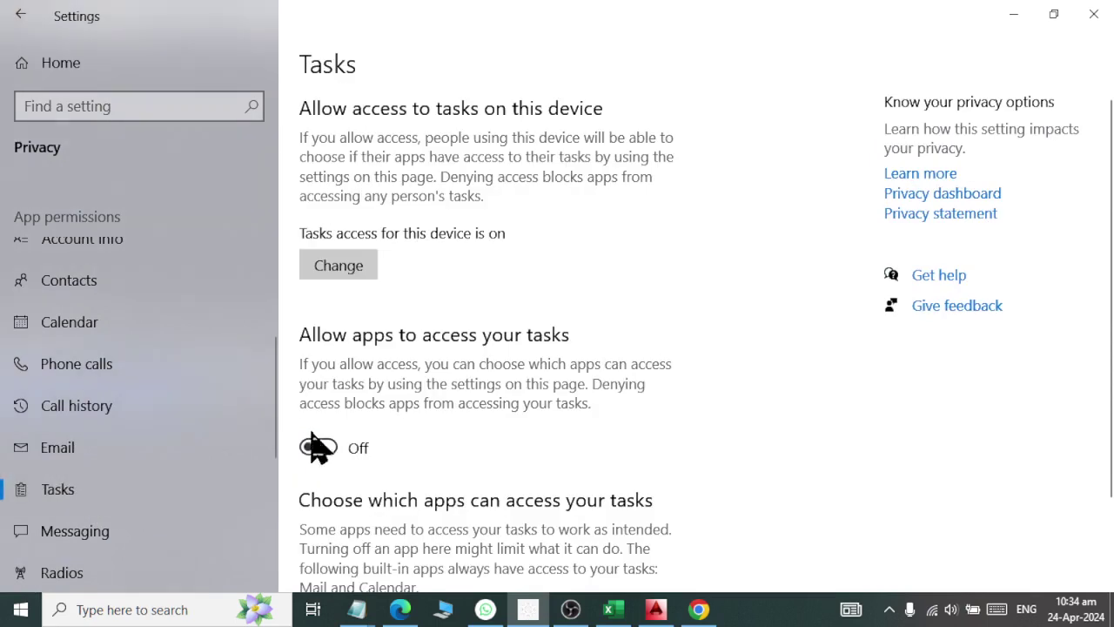
scroll(318, 446, down, 2)
click(119, 536)
scroll(344, 466, down, 1)
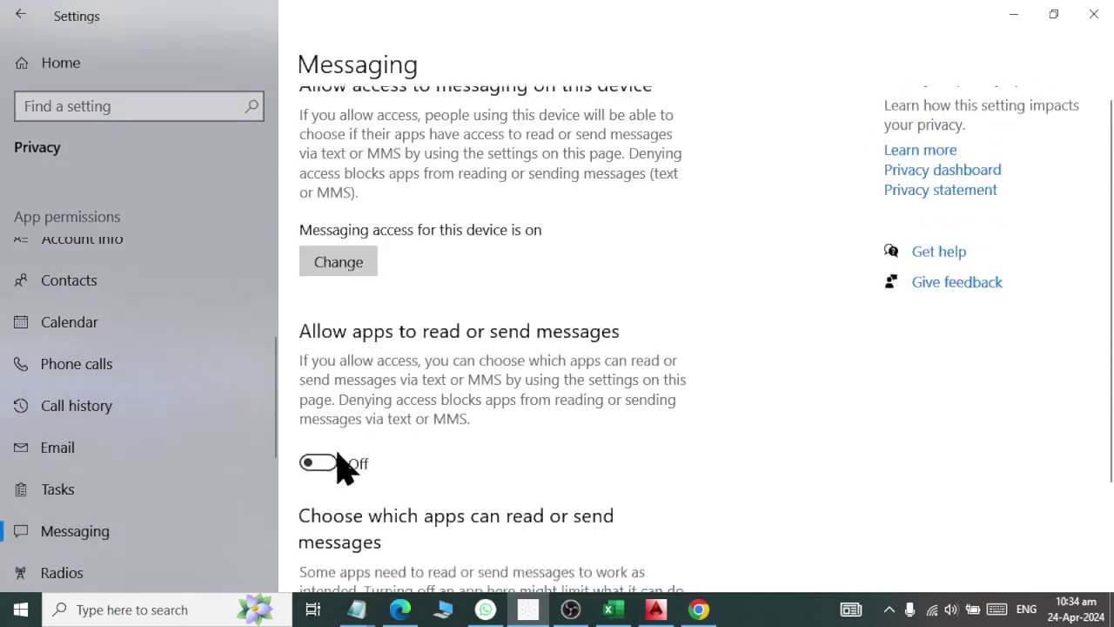
Review the Radios permissions and the list of apps that can run in the background
scroll(344, 466, down, 3)
click(144, 566)
scroll(165, 549, down, 3)
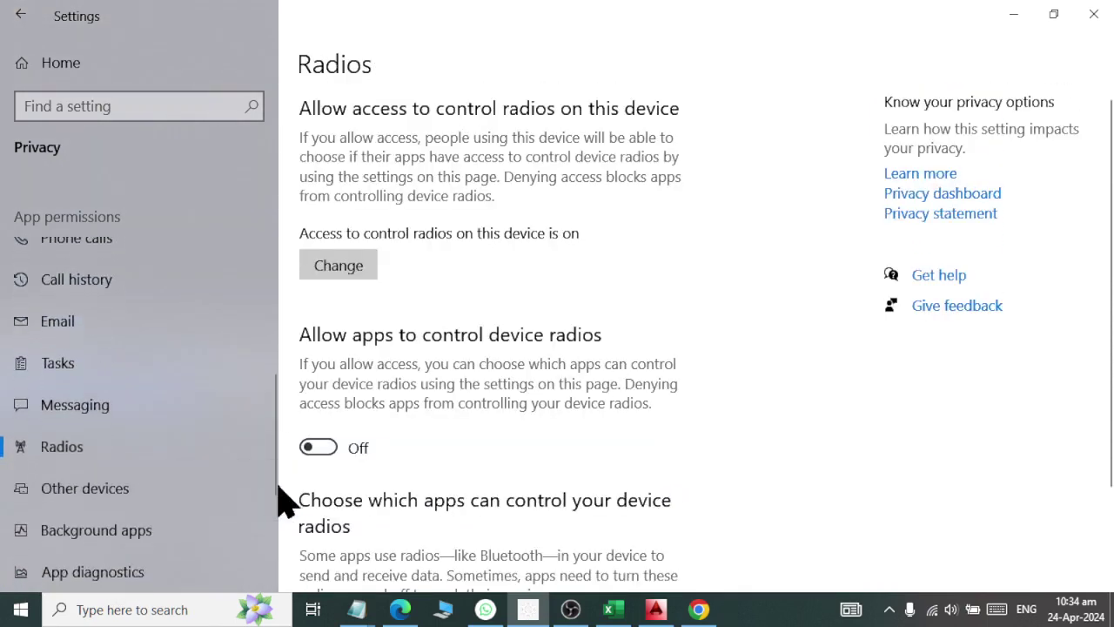
click(131, 544)
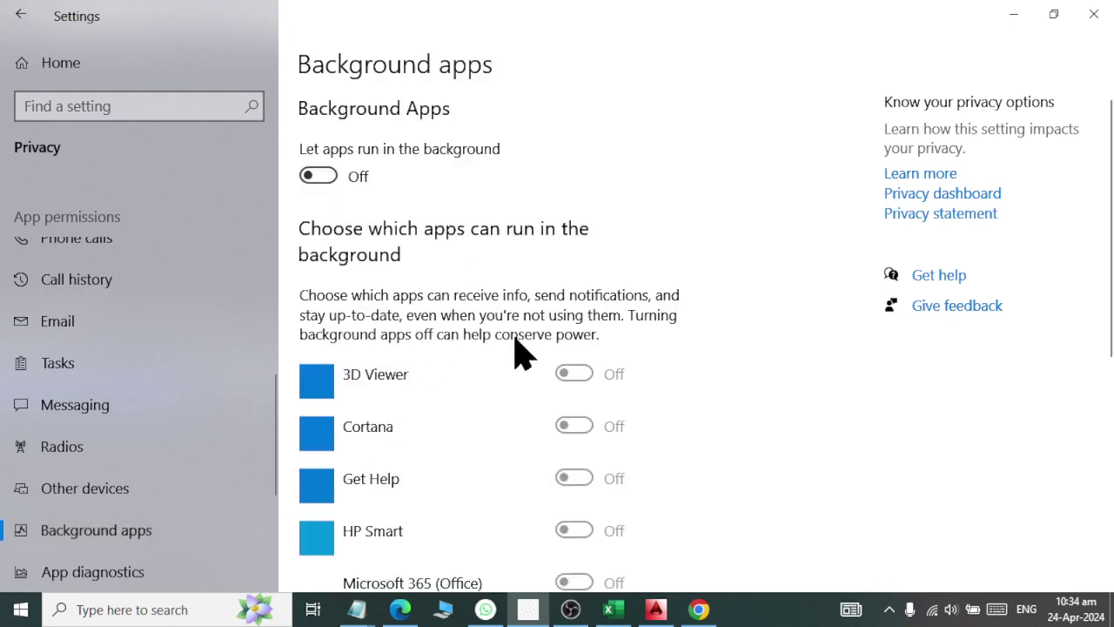
scroll(558, 514, down, 10)
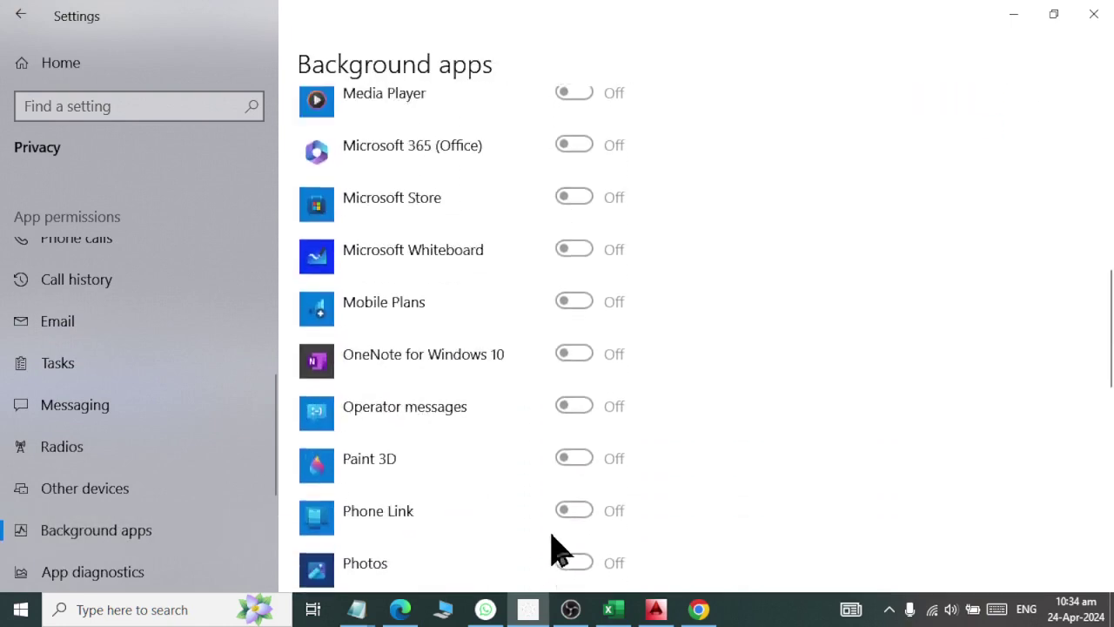
scroll(523, 514, up, 10)
Review the Pictures, Videos and File system access permissions, and look back over the list of app permissions
scroll(91, 540, down, 3)
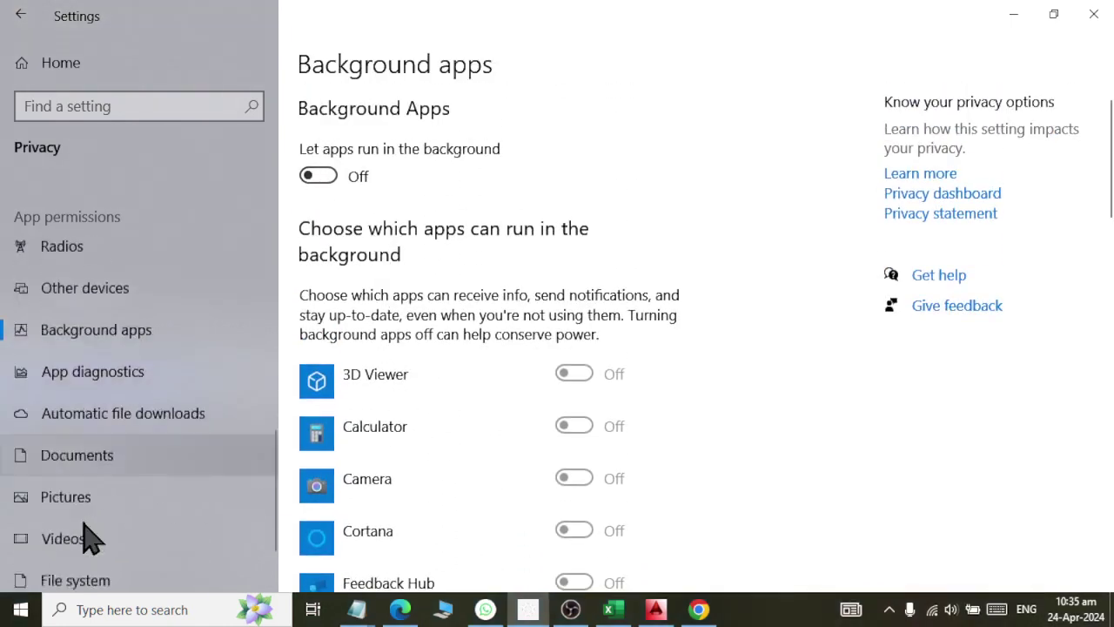
scroll(96, 535, down, 2)
click(110, 433)
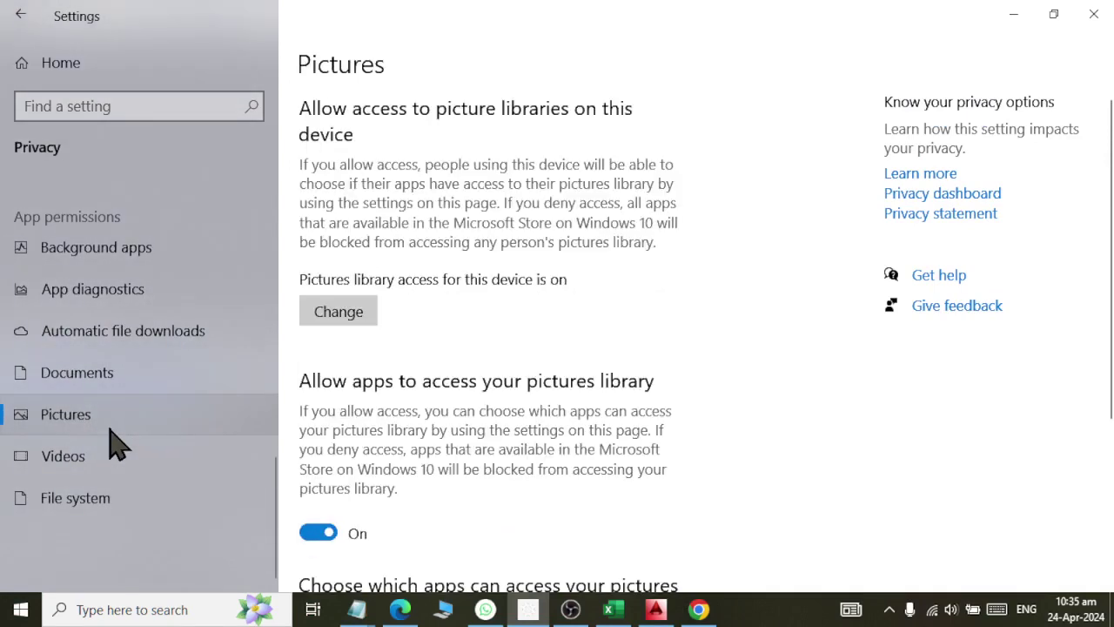
click(113, 465)
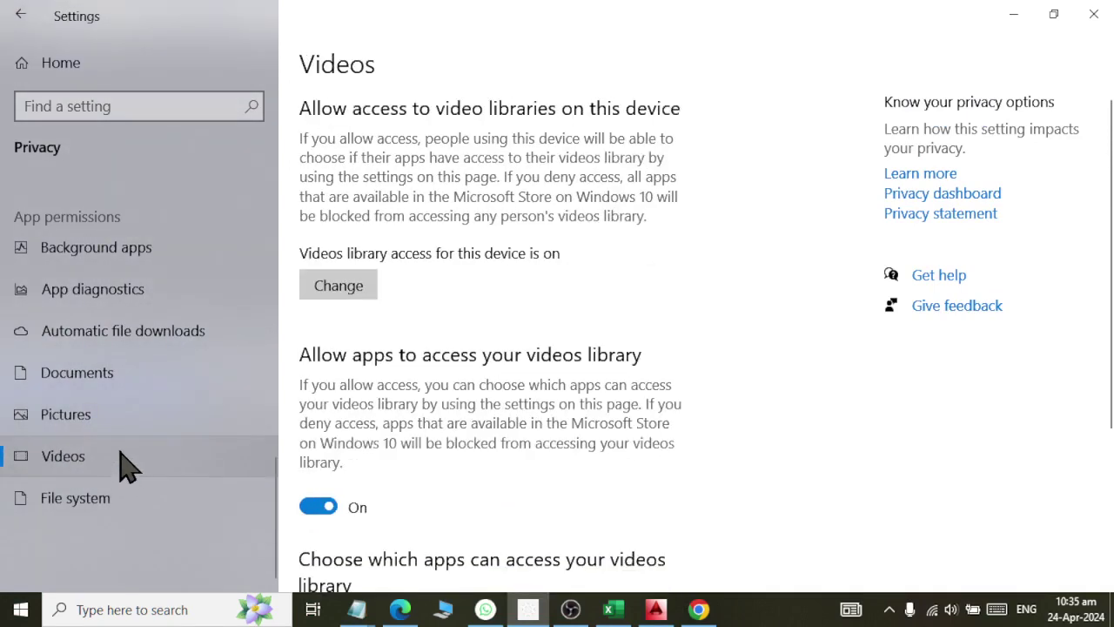
click(125, 508)
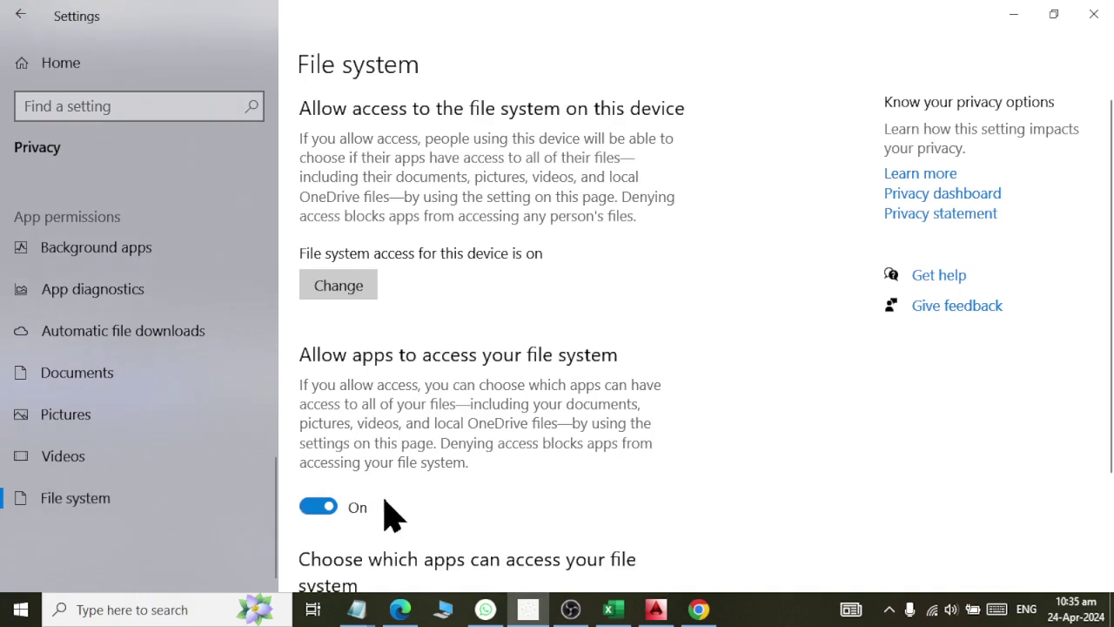
scroll(78, 348, up, 5)
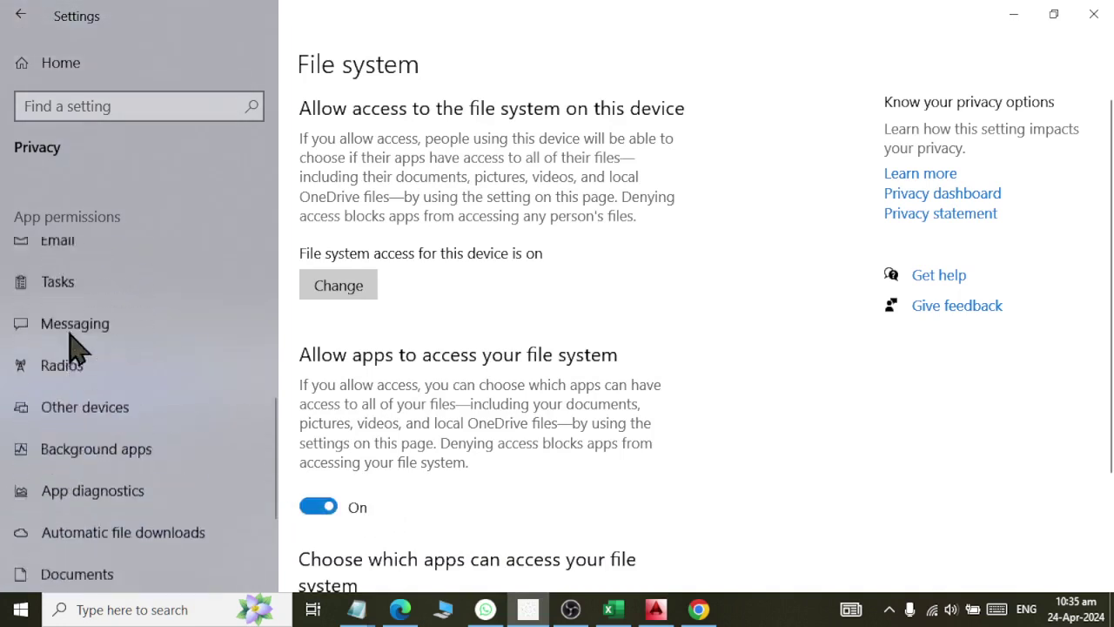
scroll(105, 340, up, 4)
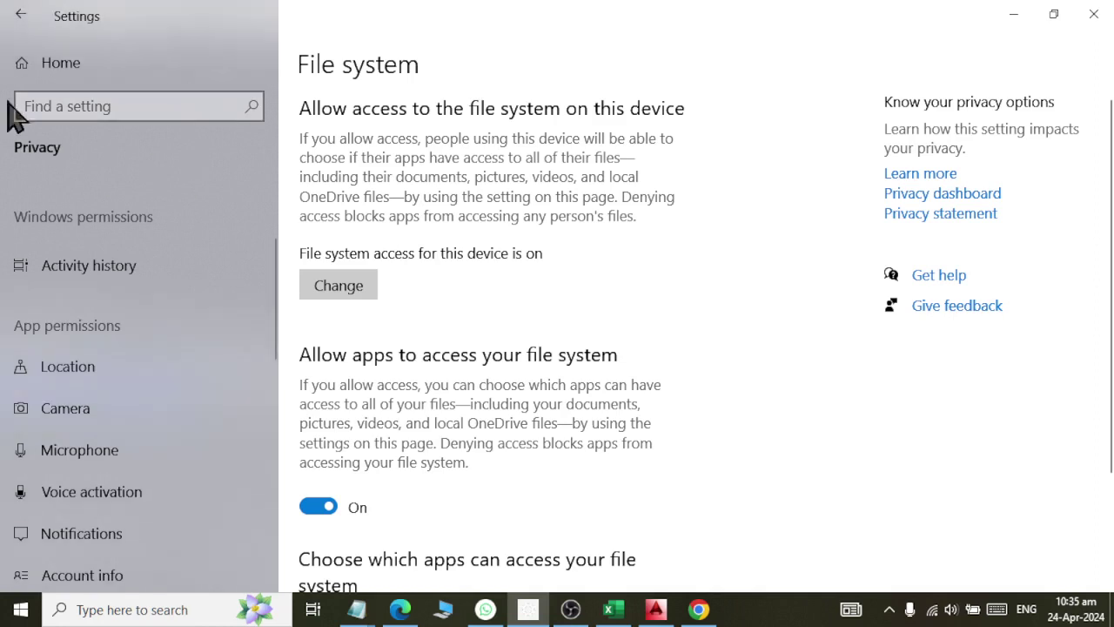
scroll(162, 491, down, 6)
Open Update & Security from the Settings home, review the Windows Update advanced options and return to Windows Update
click(48, 39)
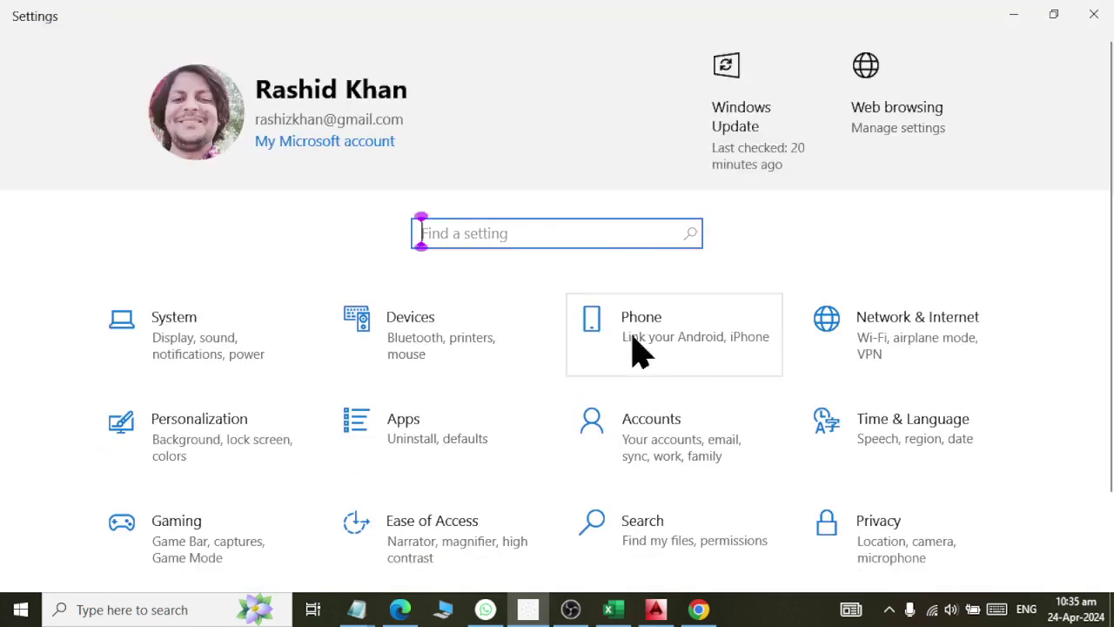
scroll(661, 366, down, 2)
click(217, 523)
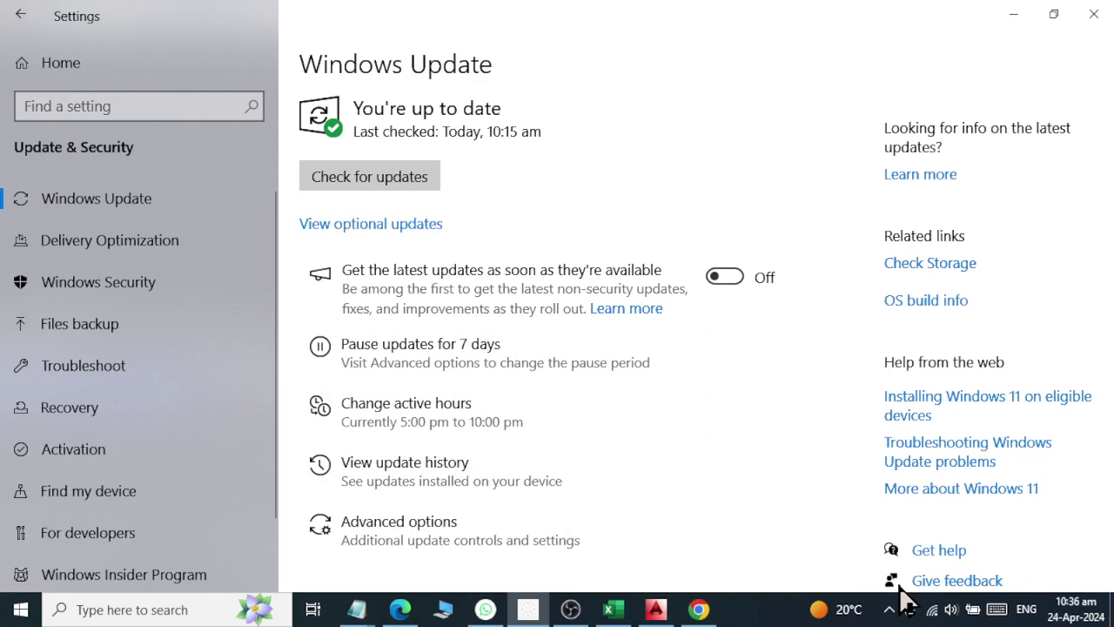
click(389, 554)
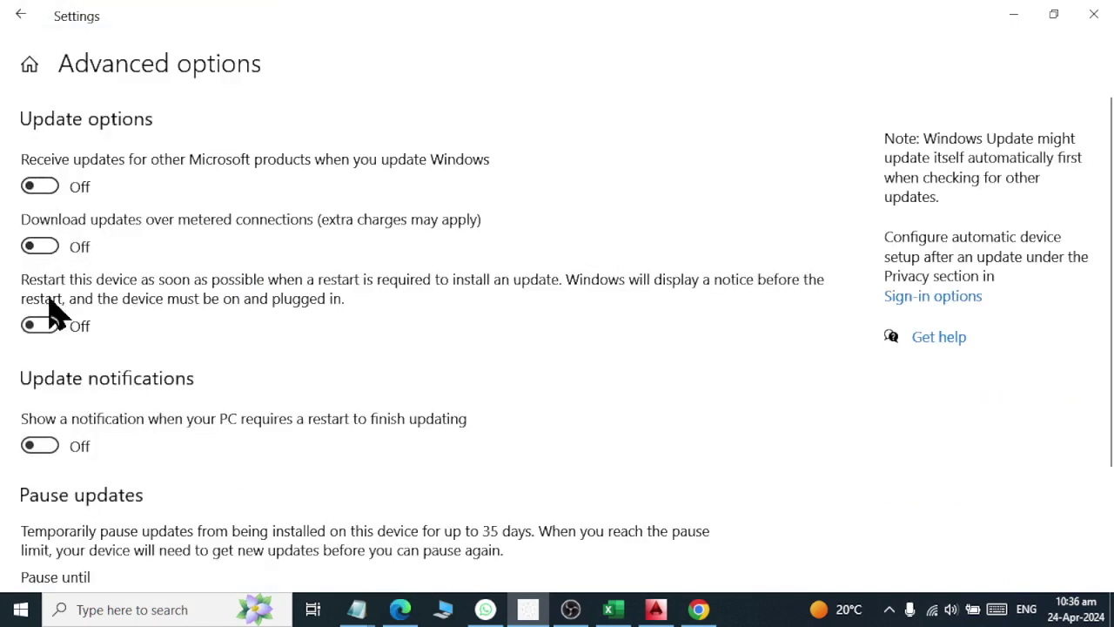
scroll(54, 475, down, 2)
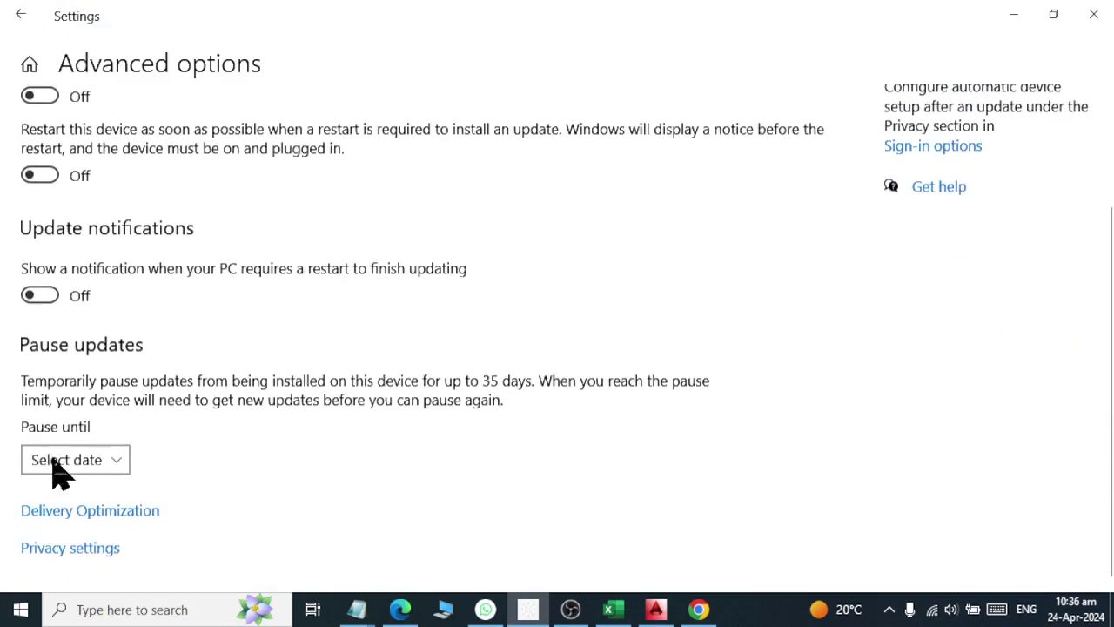
click(14, 26)
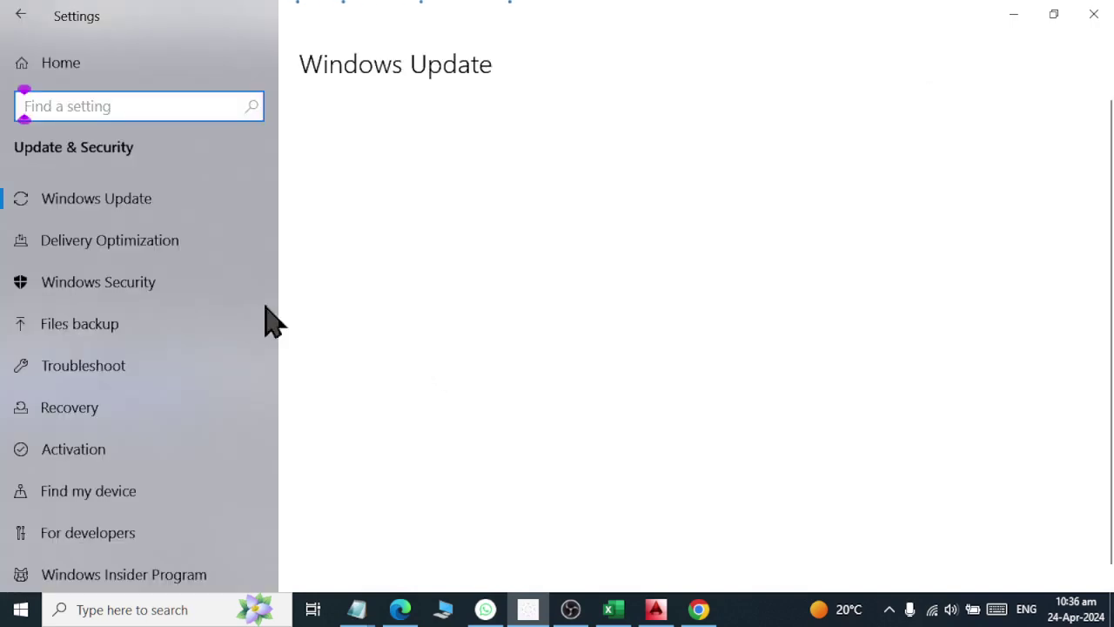
Turn off Allow downloads from other PCs in the Delivery Optimization settings
click(140, 241)
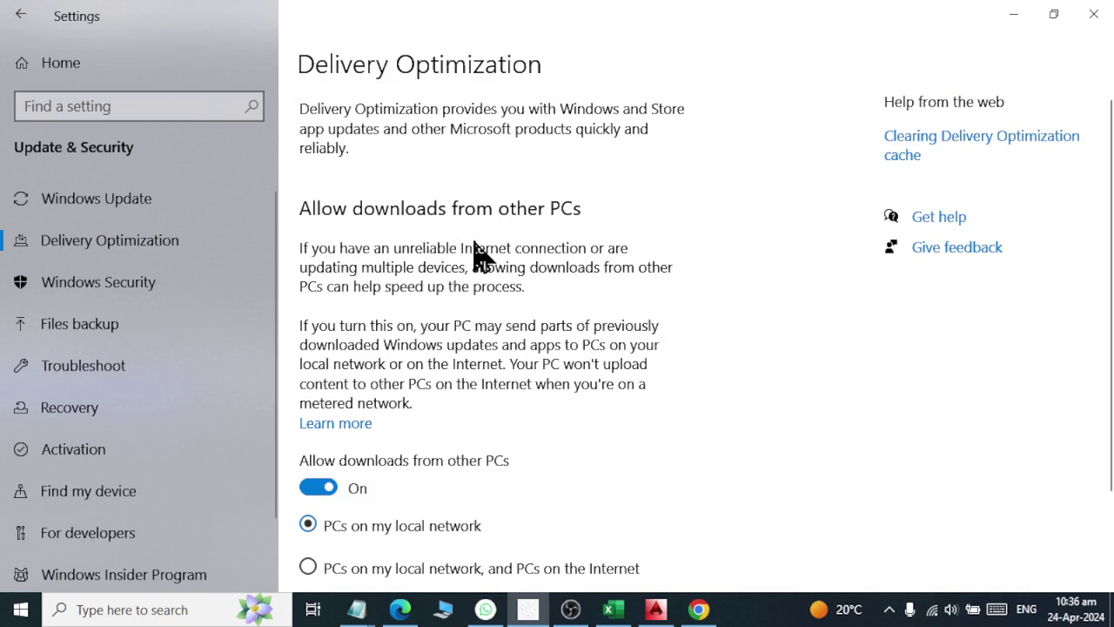
scroll(539, 253, down, 2)
click(314, 363)
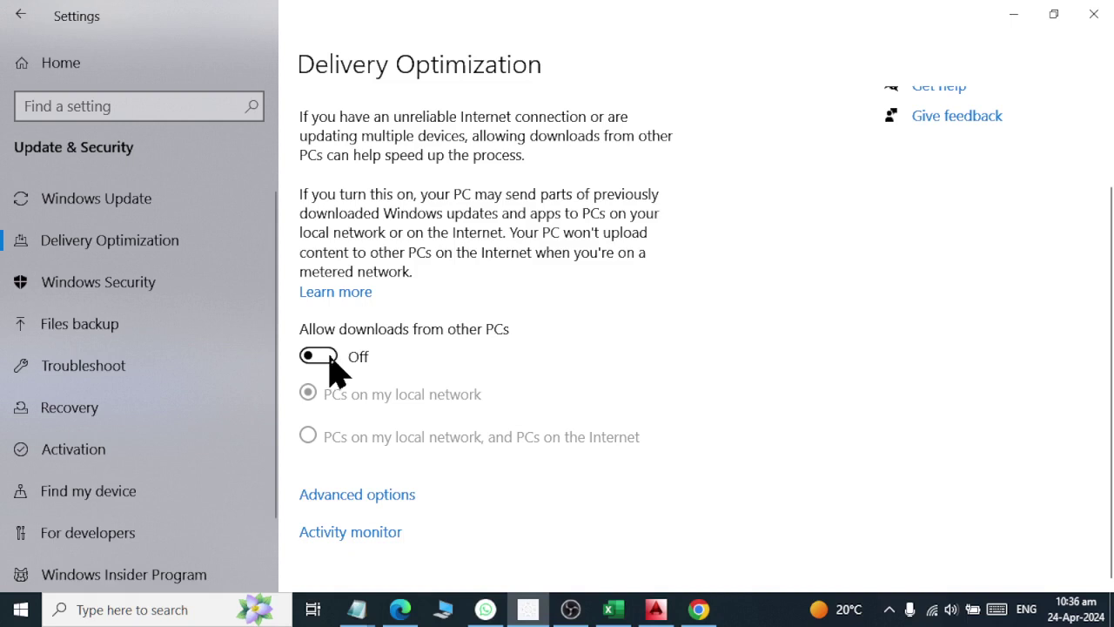
Open the Windows Security page of Update & Security and look through its protection areas
click(334, 369)
click(217, 296)
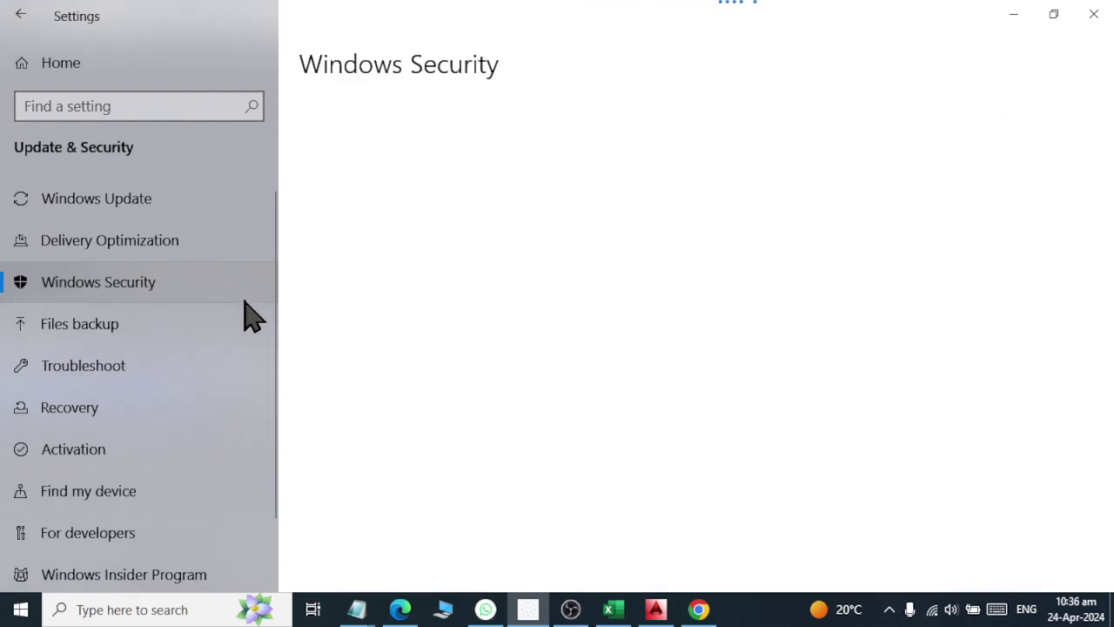
scroll(418, 206, down, 1)
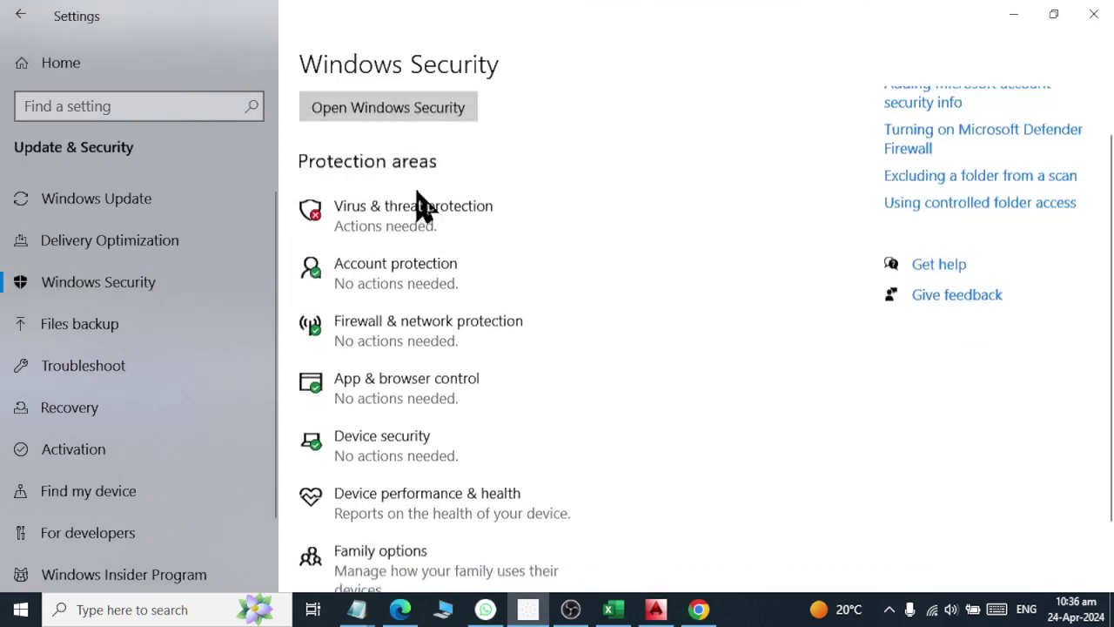
scroll(421, 243, down, 1)
scroll(423, 272, up, 1)
scroll(418, 366, down, 1)
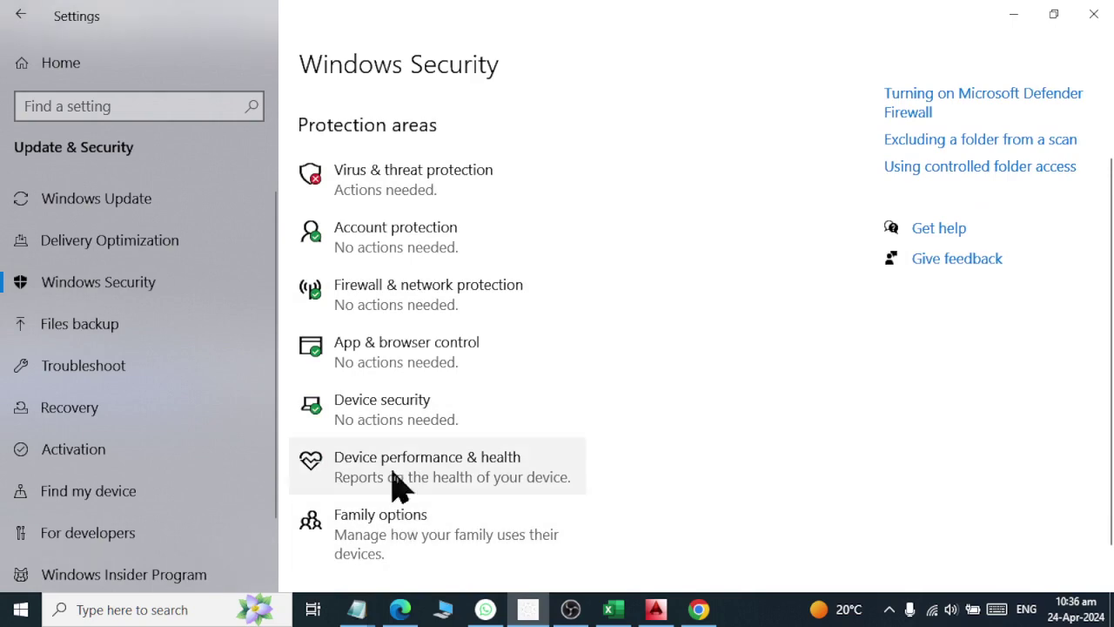
Open Virus & threat protection, look through the current threats and start the recommended actions on them
click(387, 197)
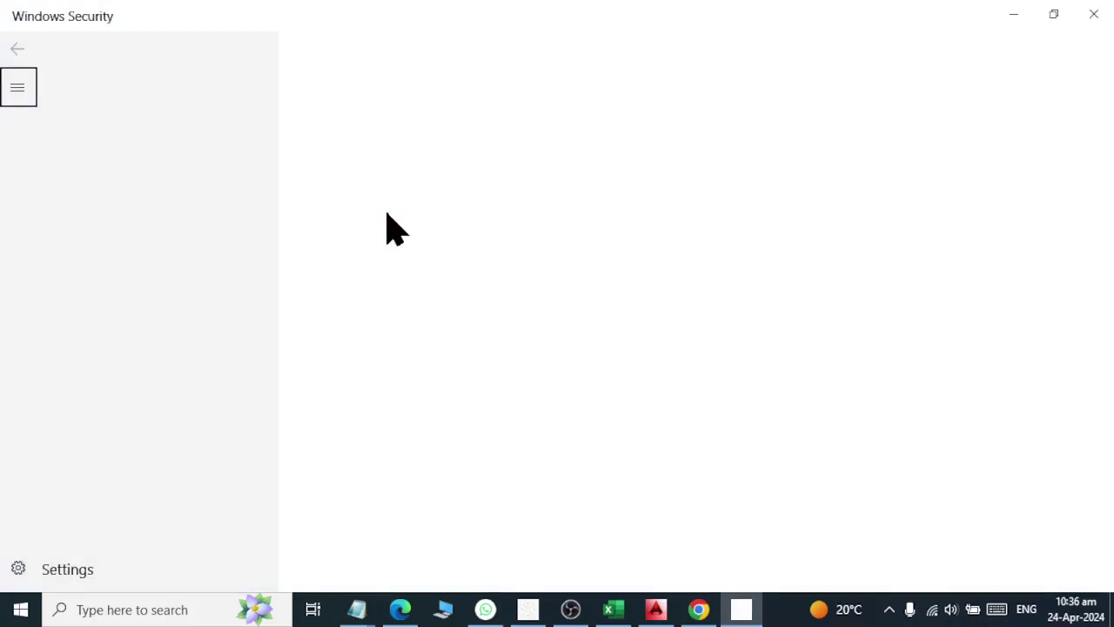
scroll(409, 261, down, 10)
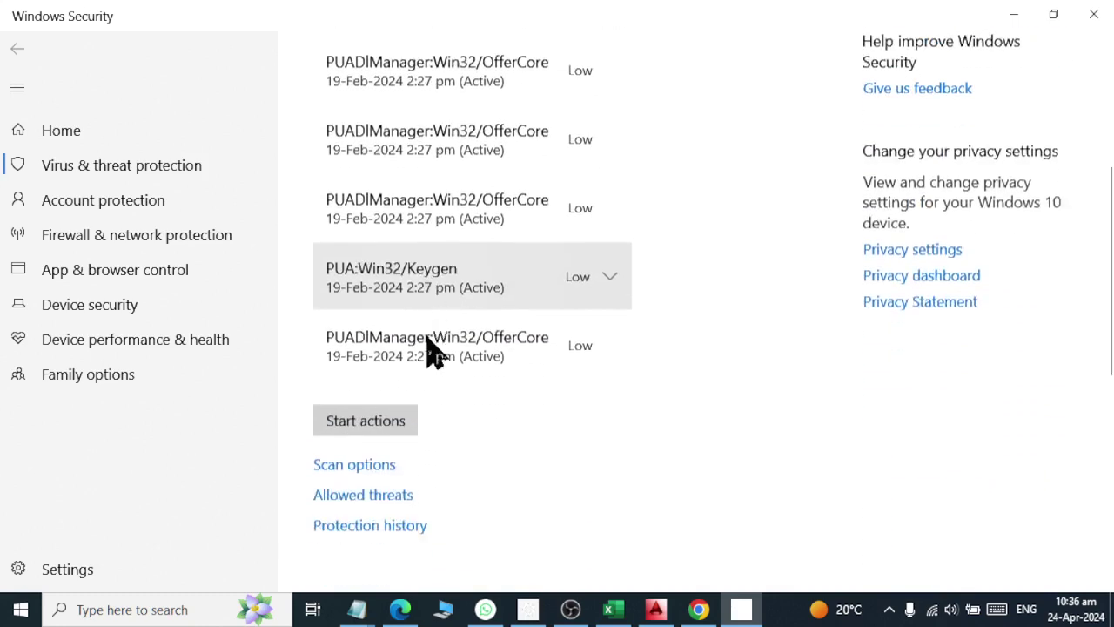
scroll(431, 374, up, 8)
scroll(418, 323, up, 1)
scroll(424, 311, down, 5)
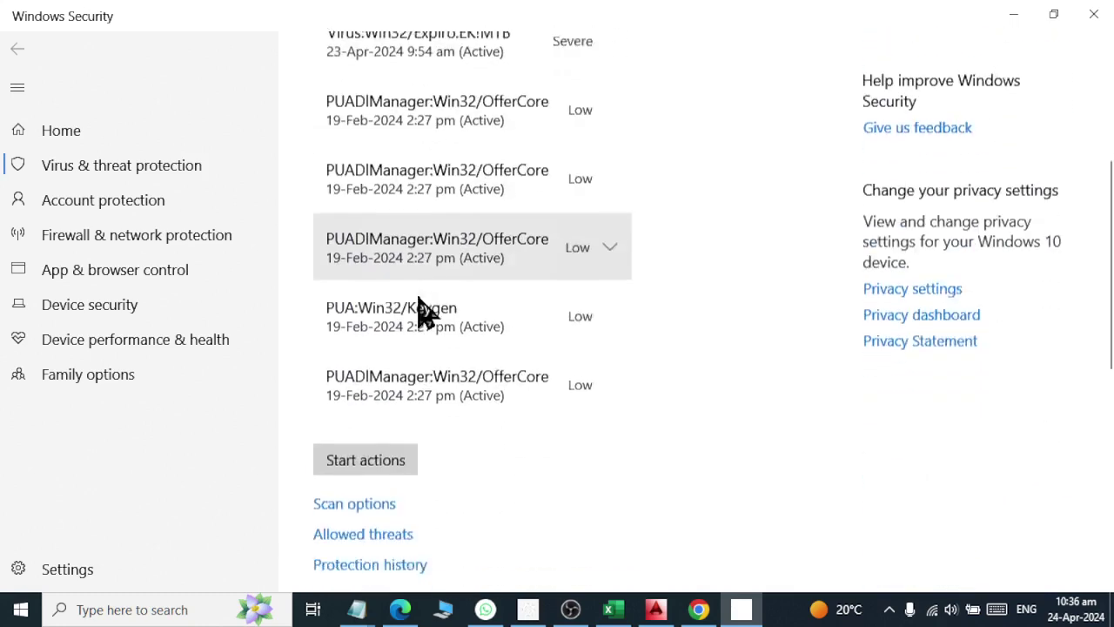
click(384, 449)
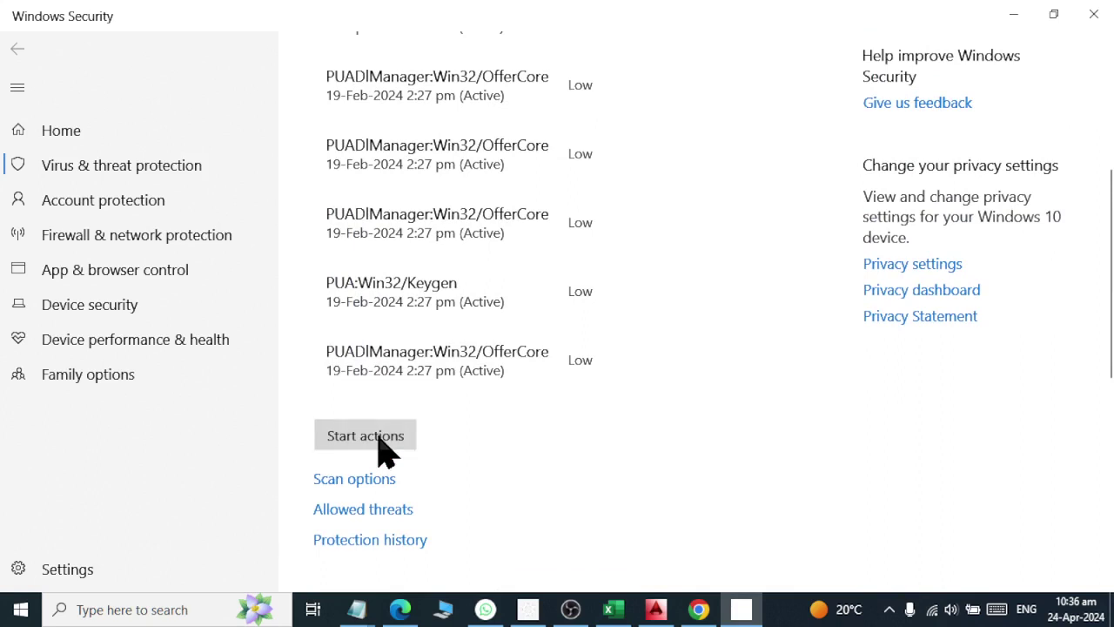
scroll(386, 492, down, 3)
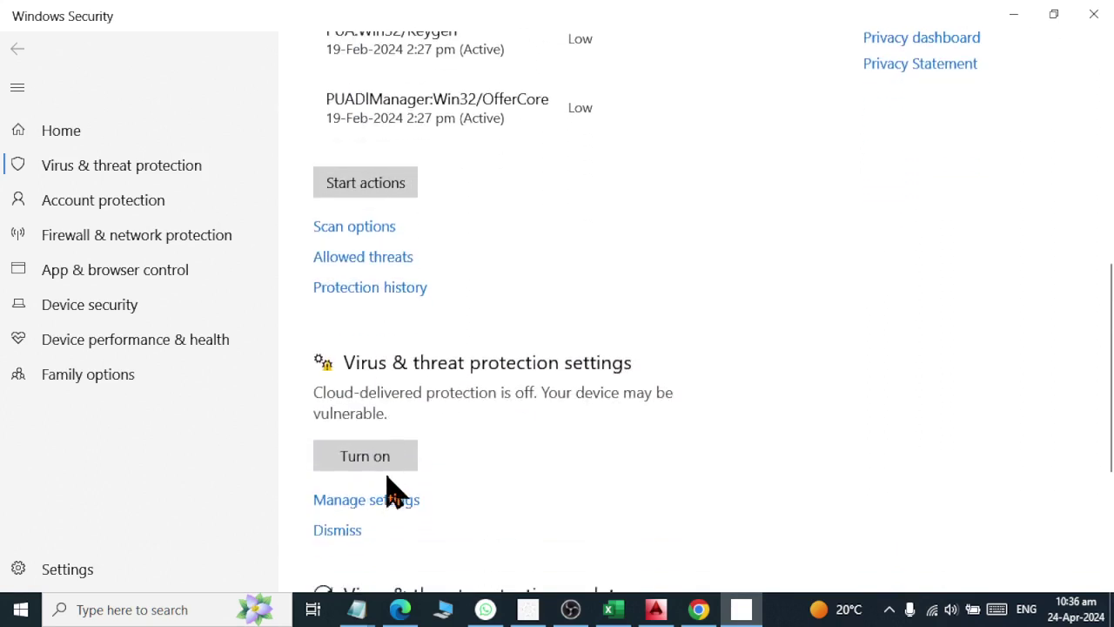
In the Virus & threat protection settings, turn off Real-time protection and turn on Tamper Protection, Automatic sample submission and Cloud-delivered protection
click(370, 501)
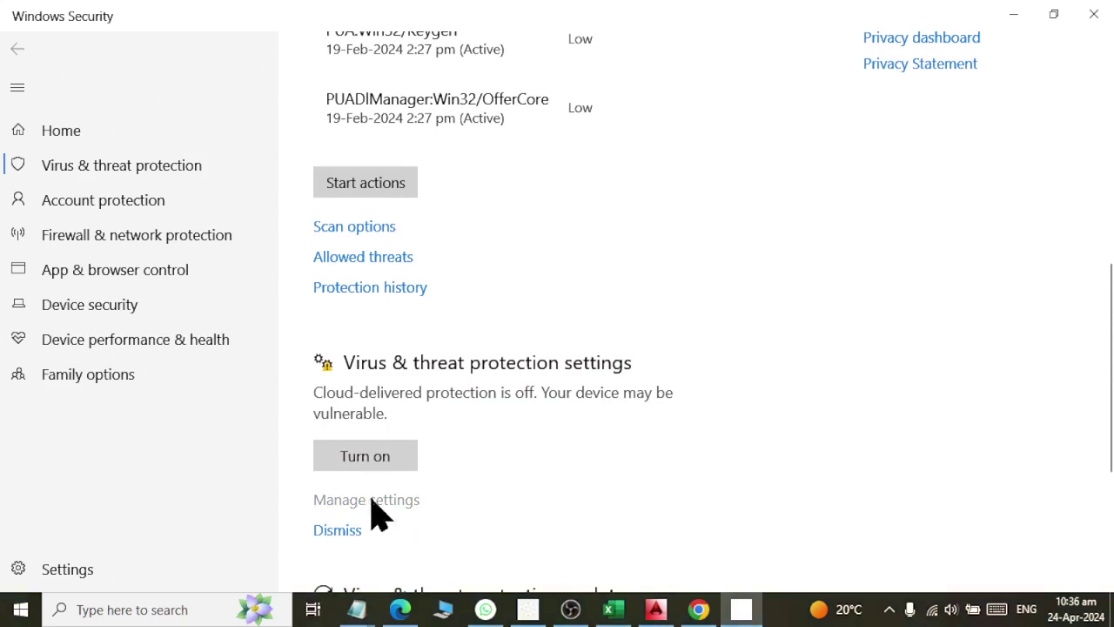
click(334, 299)
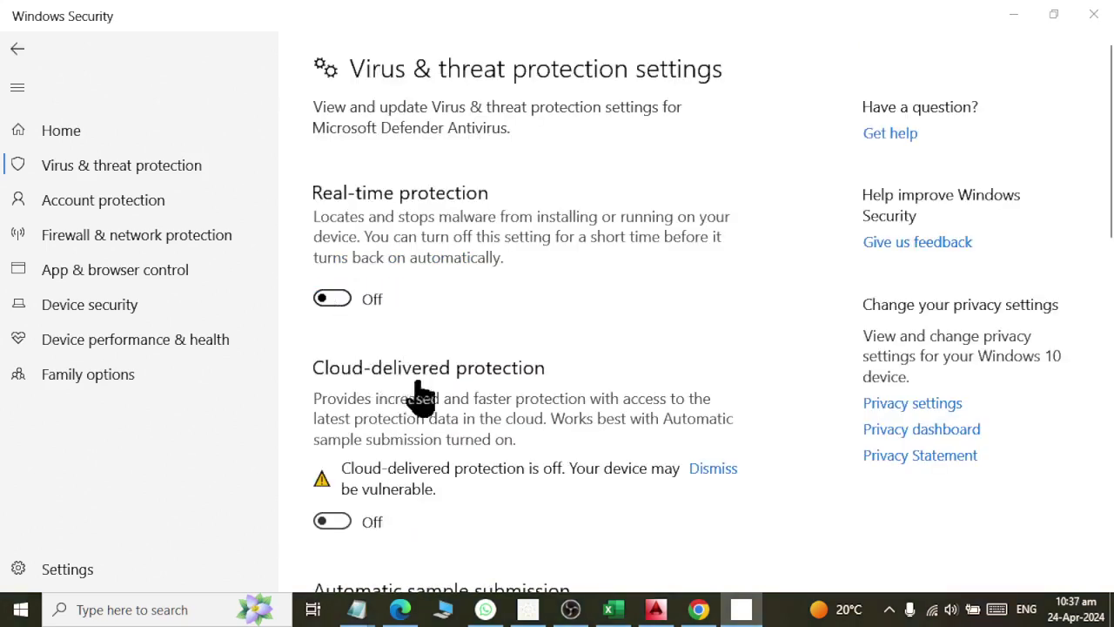
scroll(396, 303, down, 1)
scroll(400, 309, down, 7)
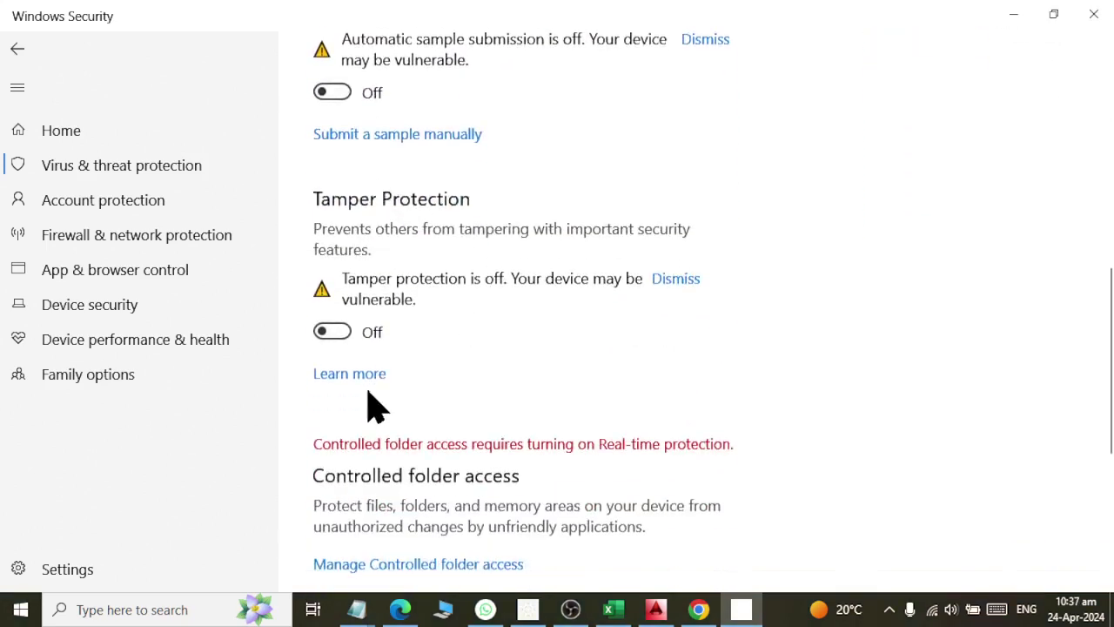
click(334, 334)
scroll(339, 335, up, 2)
scroll(348, 366, up, 5)
click(347, 428)
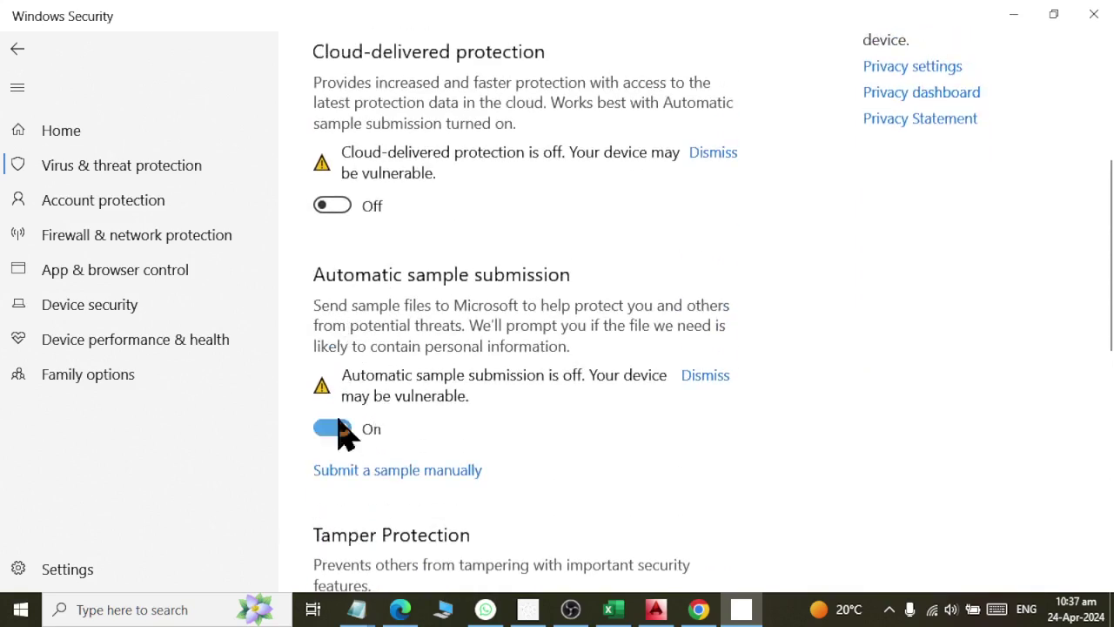
click(347, 209)
scroll(343, 209, up, 4)
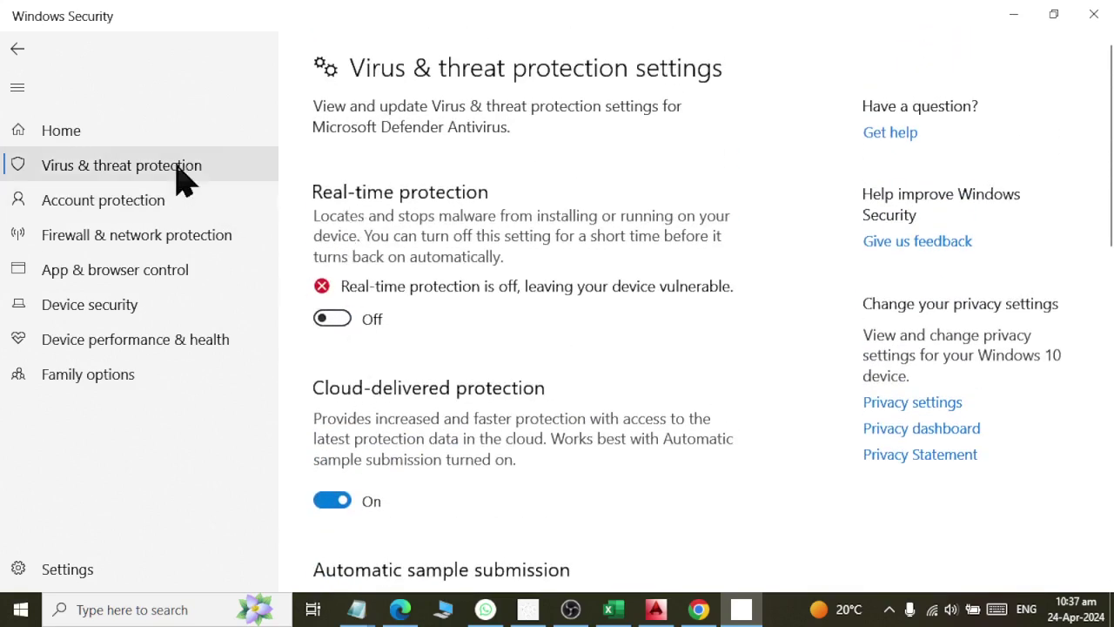
View the Account protection and Firewall & network protection pages, and return to Virus & threat protection
click(173, 208)
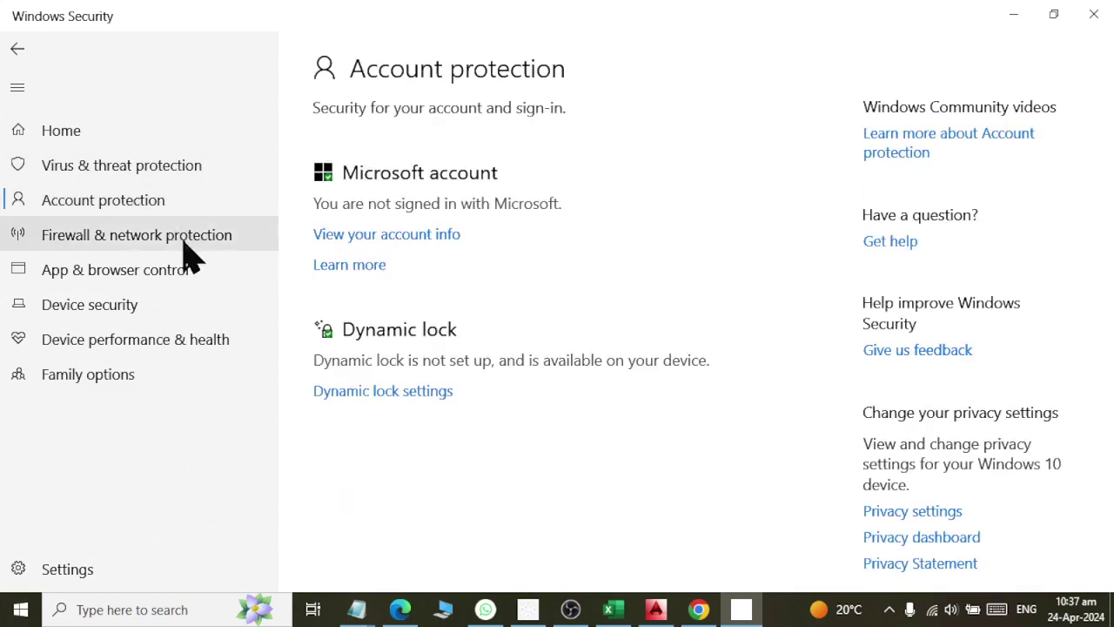
click(188, 248)
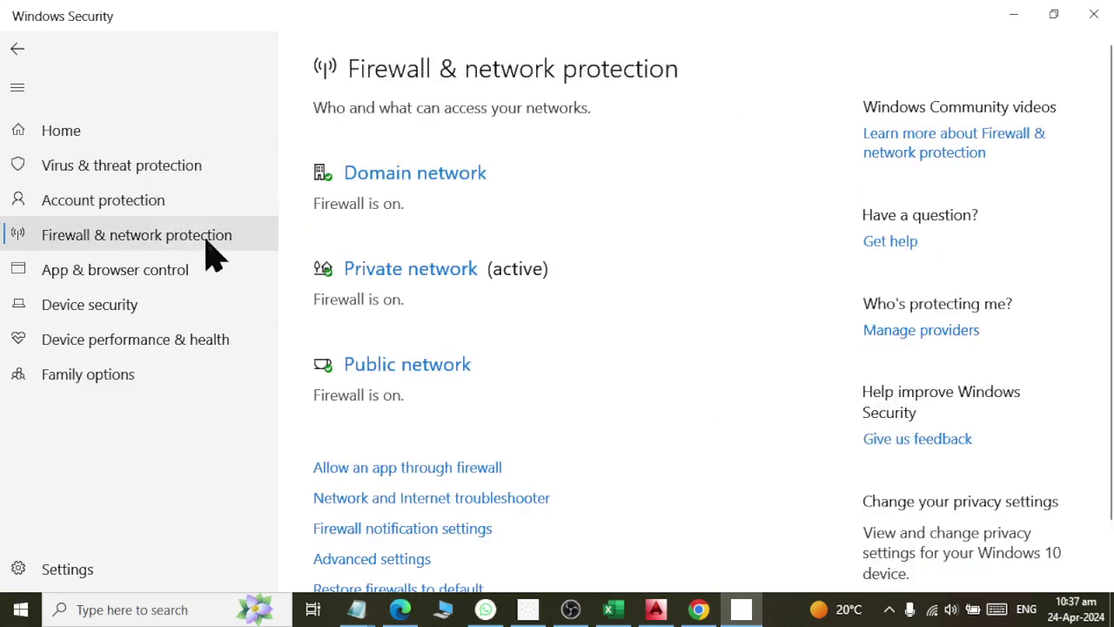
click(182, 174)
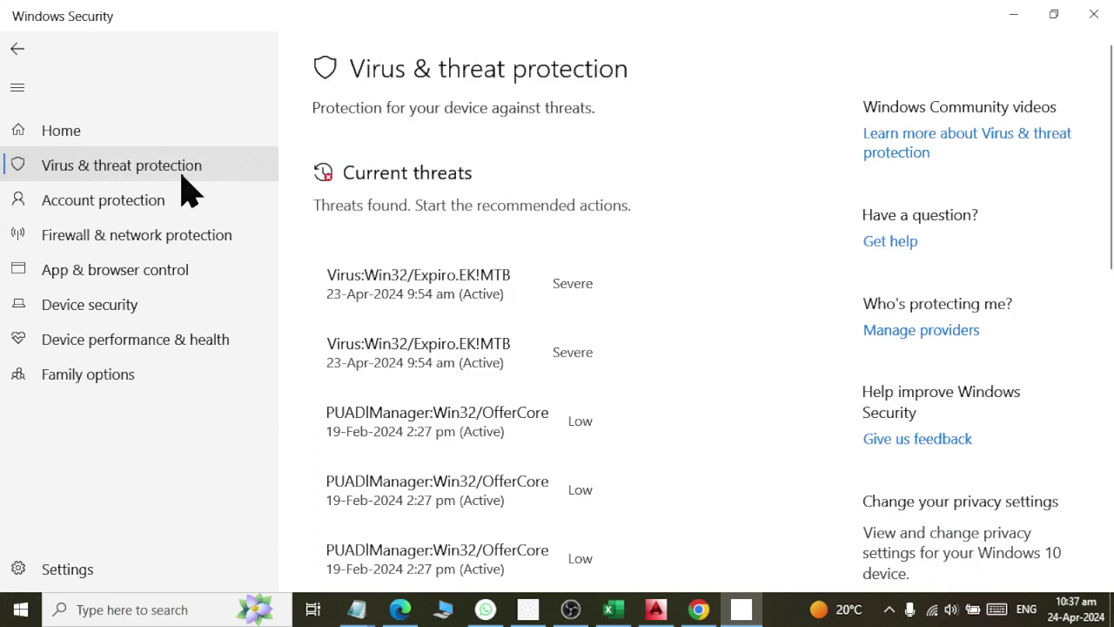
Review the reputation-based protection, isolated browsing and exploit protection sections of App & browser control
click(91, 276)
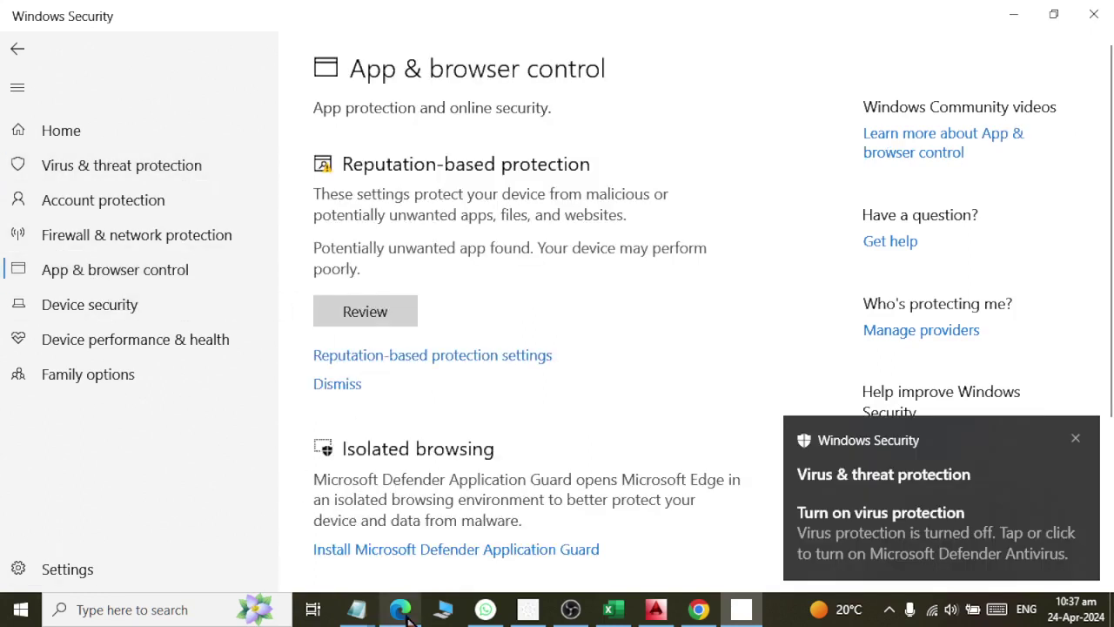
mouse_move(416, 616)
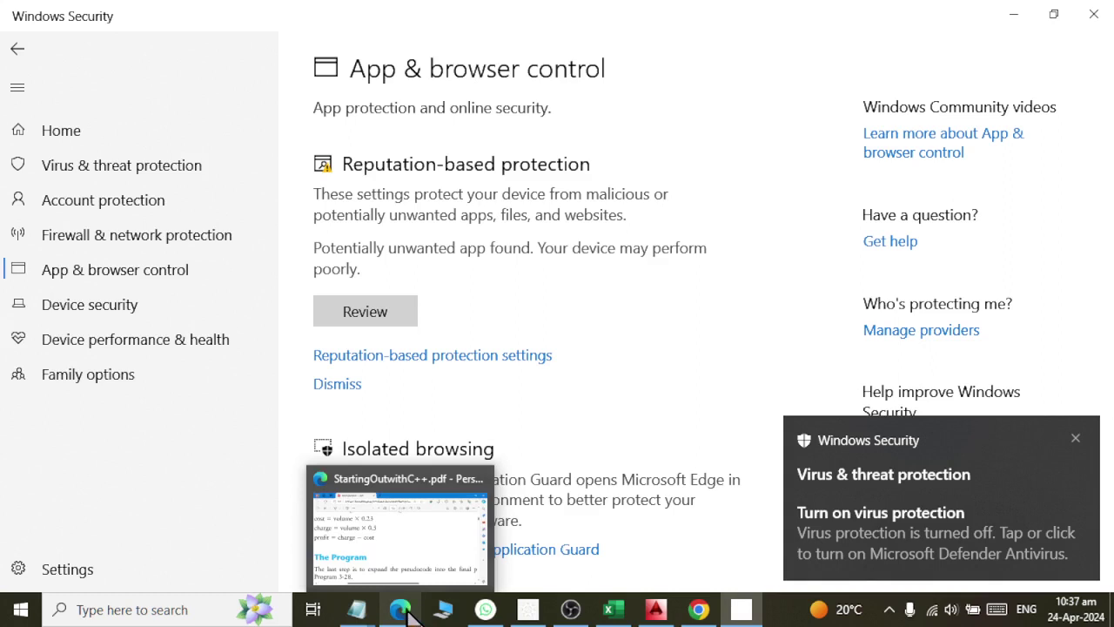
scroll(385, 356, down, 5)
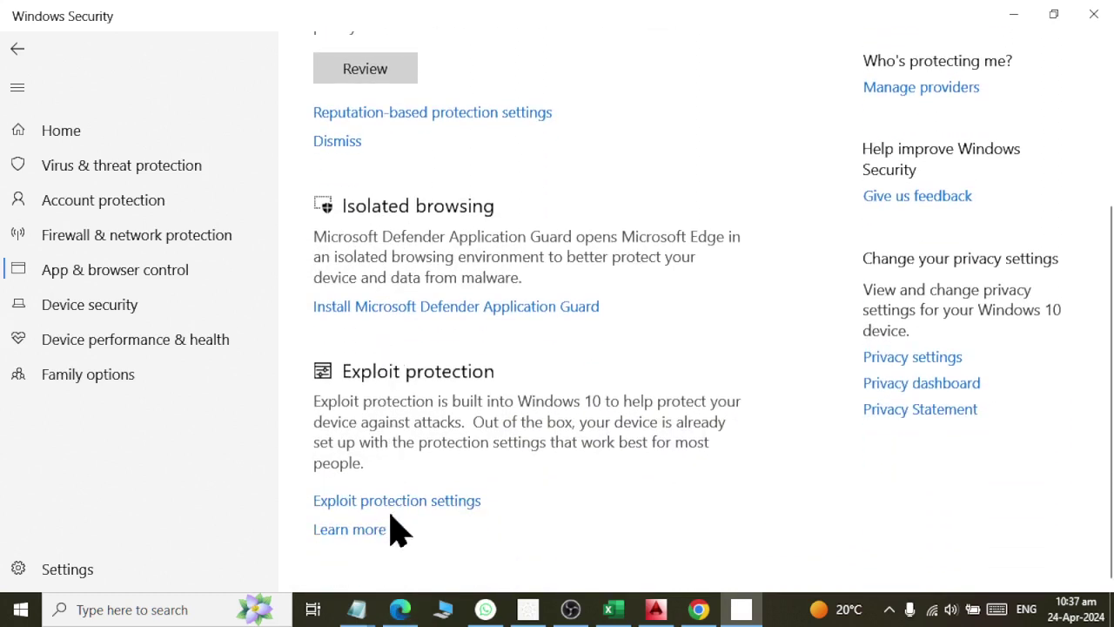
scroll(405, 491, up, 3)
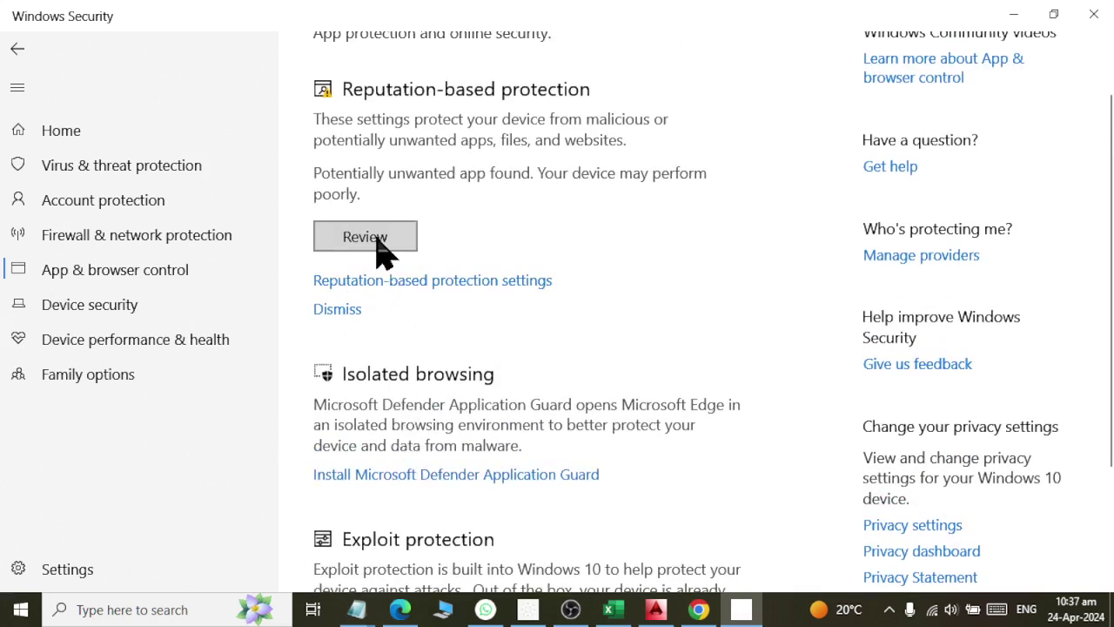
scroll(380, 239, up, 1)
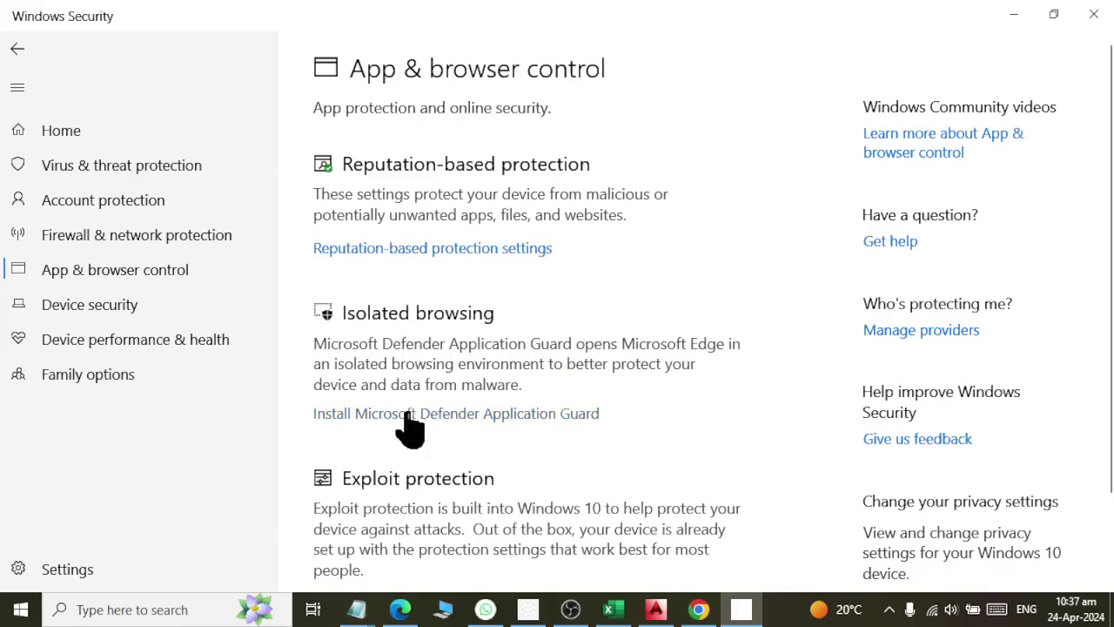
scroll(410, 431, down, 2)
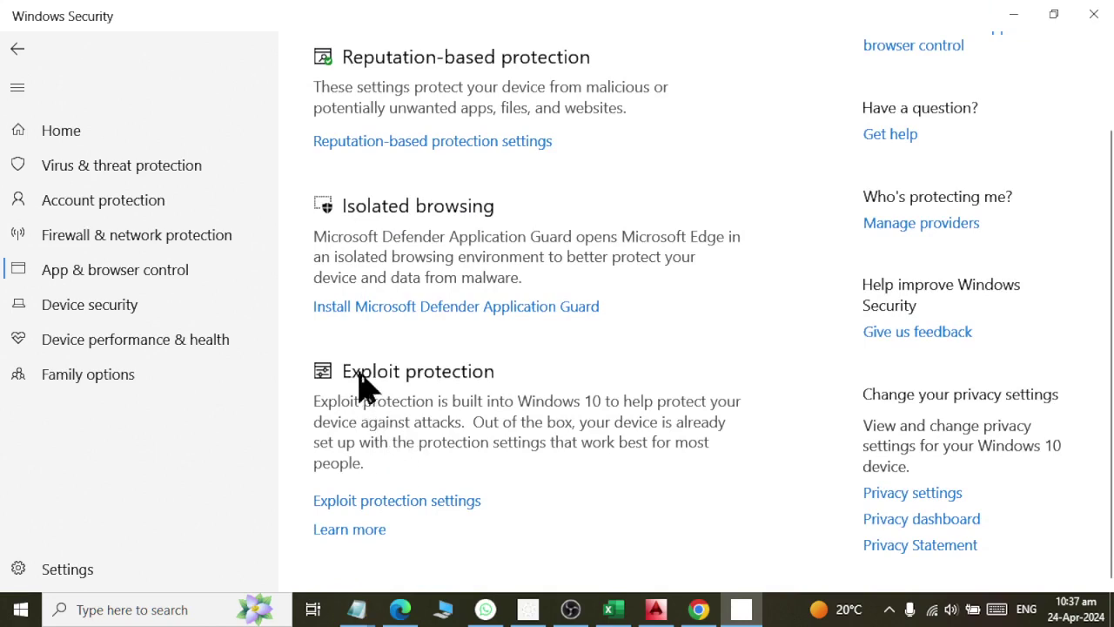
View Device security, and examine the Device performance & health report with the Storage capacity recommendation expanded
click(253, 318)
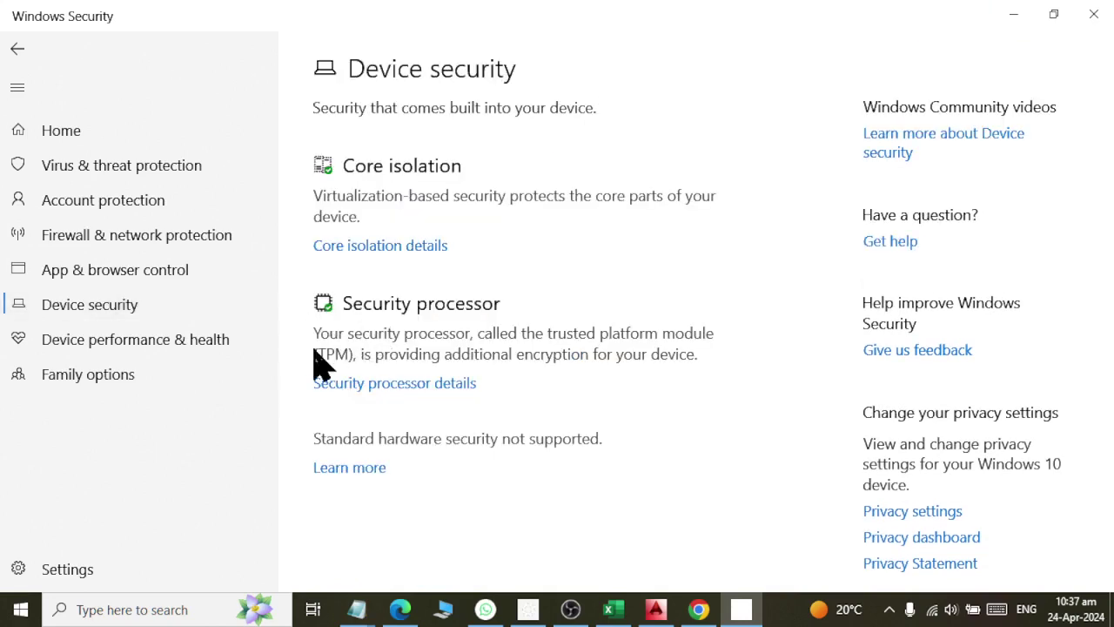
click(217, 374)
click(222, 351)
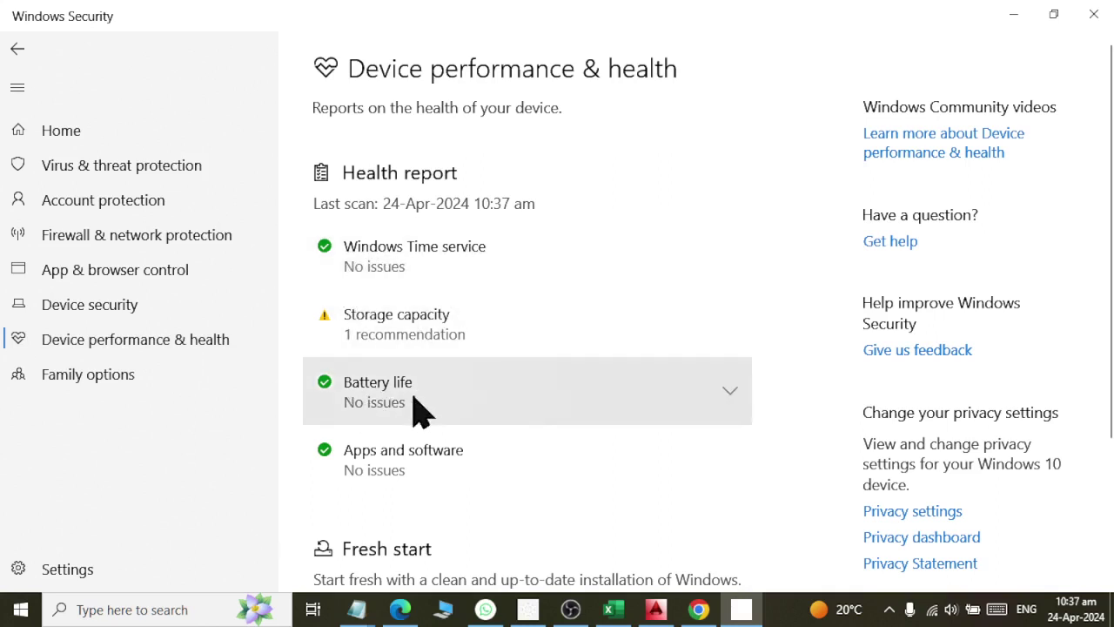
click(435, 460)
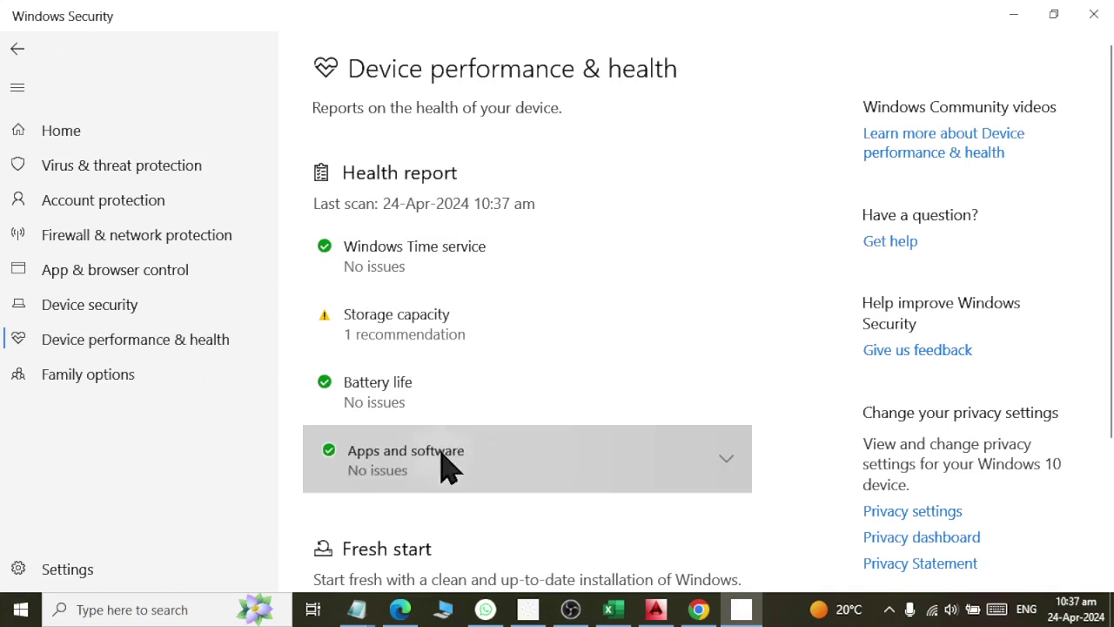
click(357, 329)
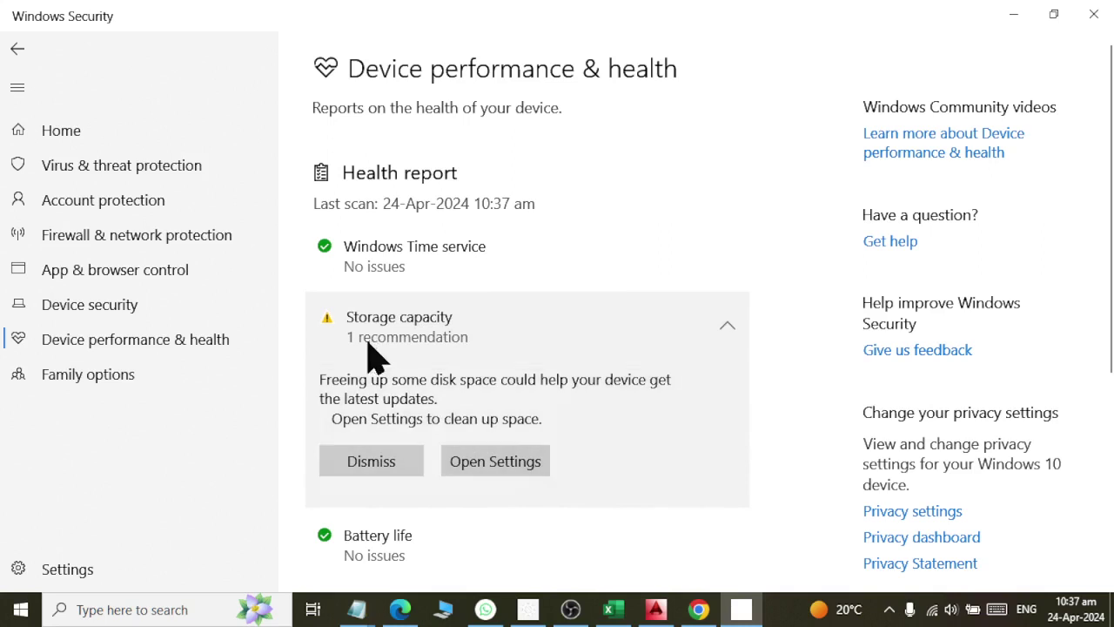
View the parental controls in Family options, go back to Device security and close the Windows Security window
click(191, 374)
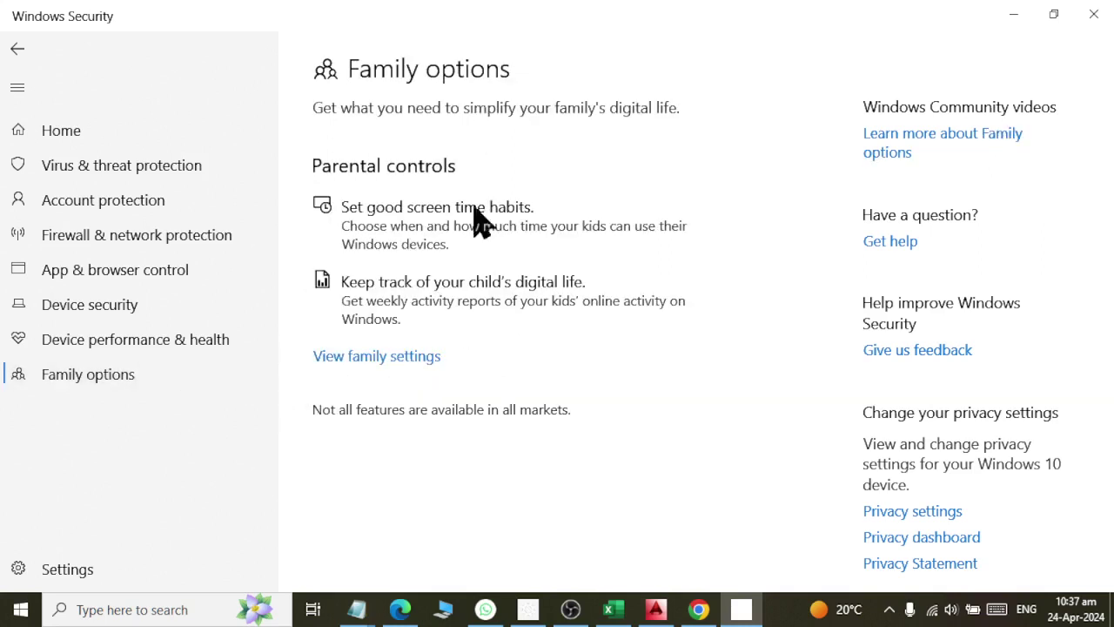
click(18, 49)
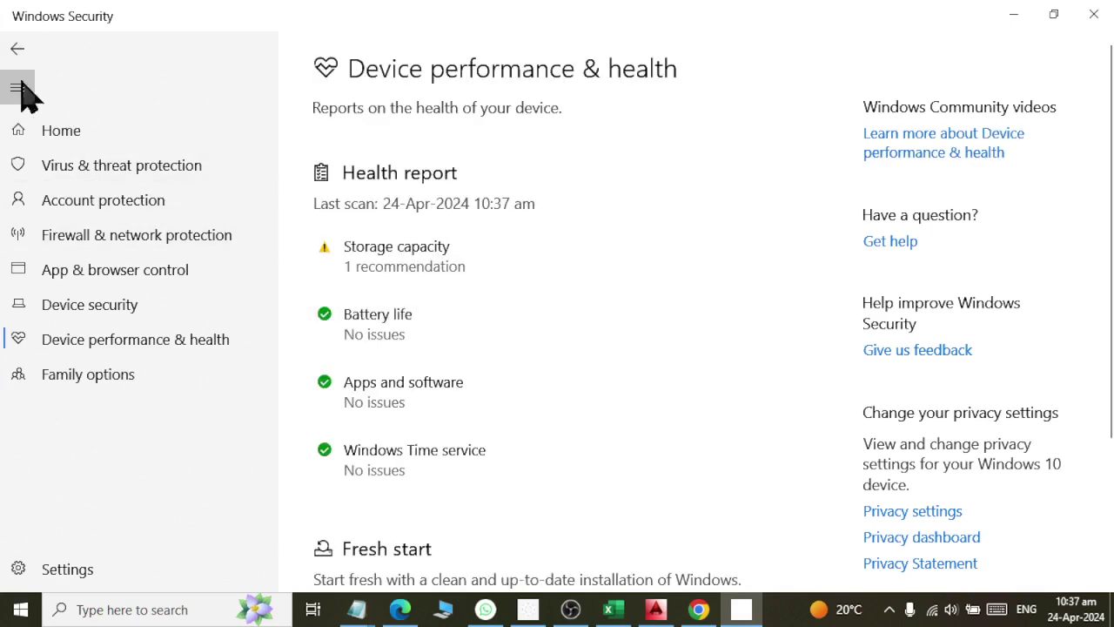
click(17, 49)
click(18, 48)
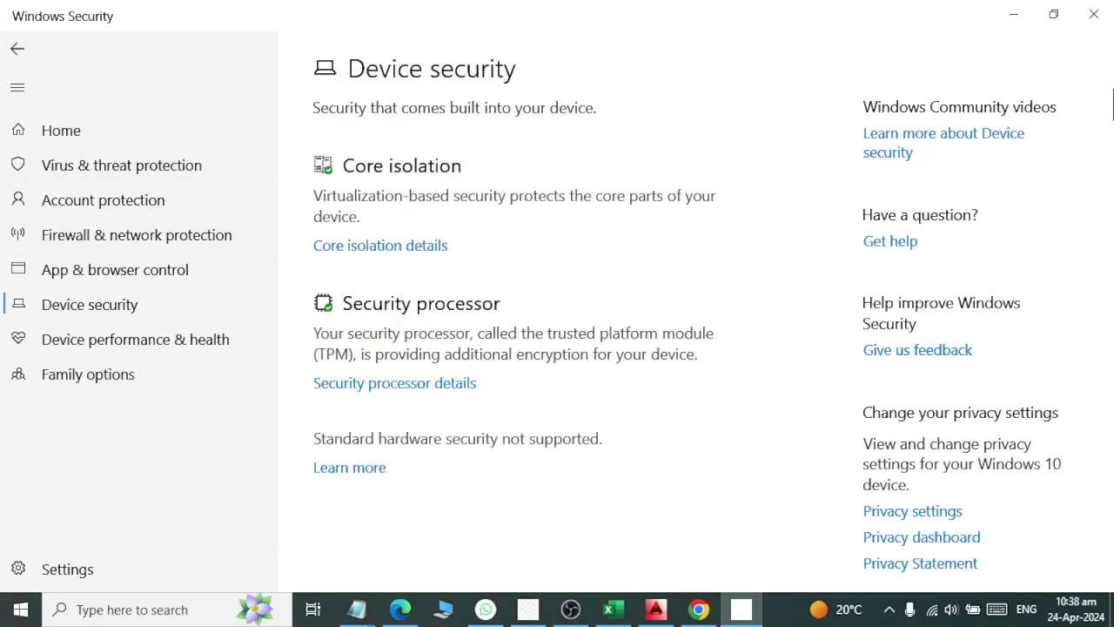
click(1094, 13)
Turn off periodic saving of the device's location in the Find my device settings
scroll(380, 400, down, 1)
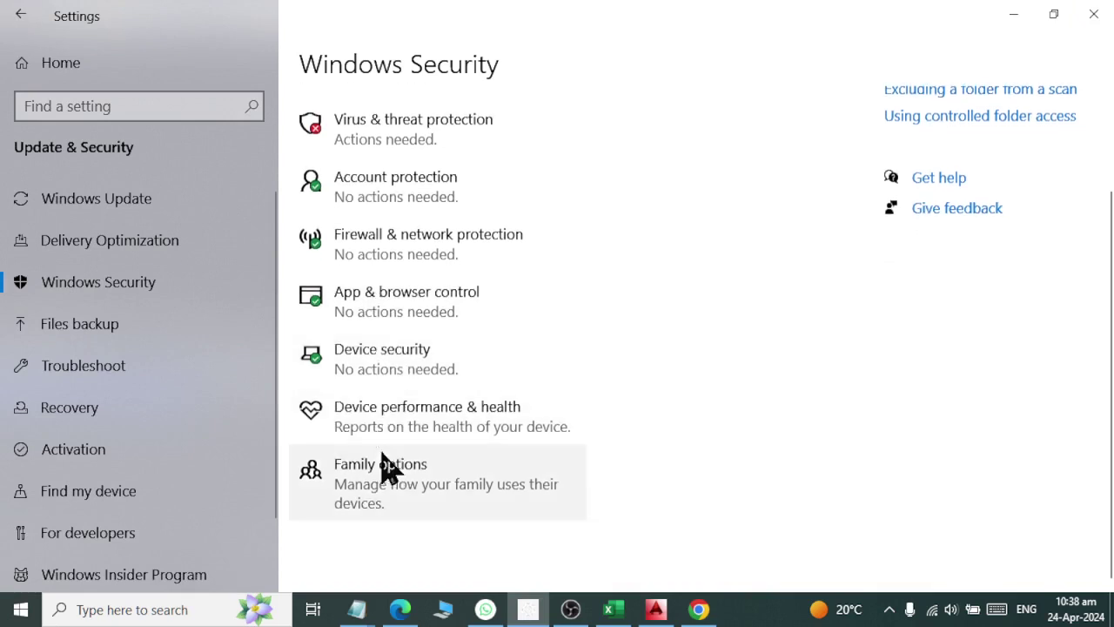
scroll(389, 436, up, 3)
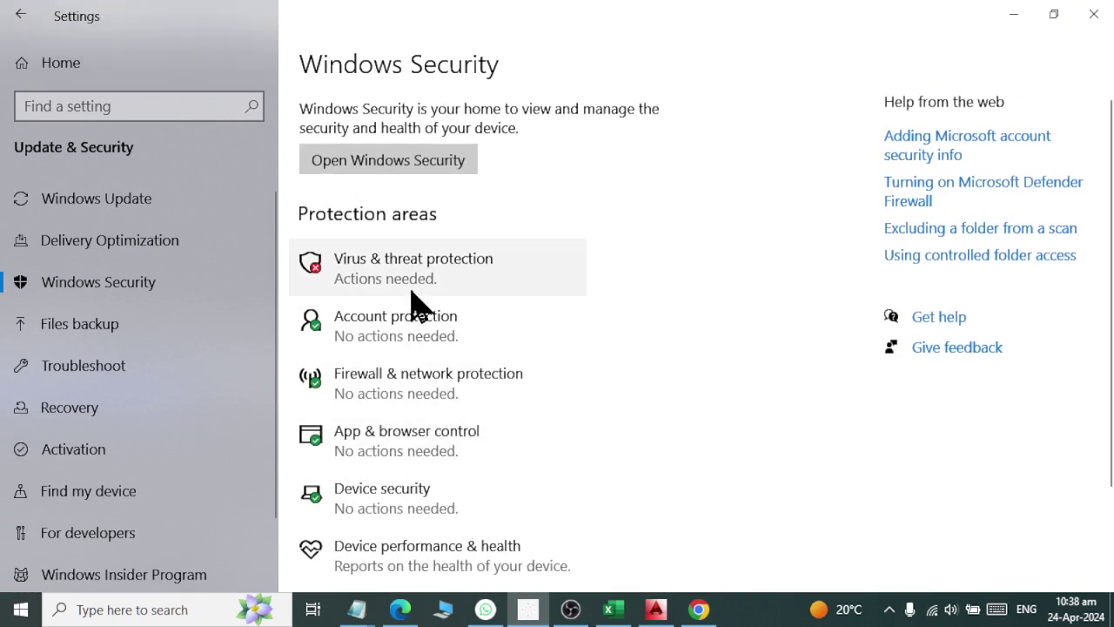
scroll(418, 314, down, 3)
scroll(144, 527, down, 2)
scroll(150, 527, up, 1)
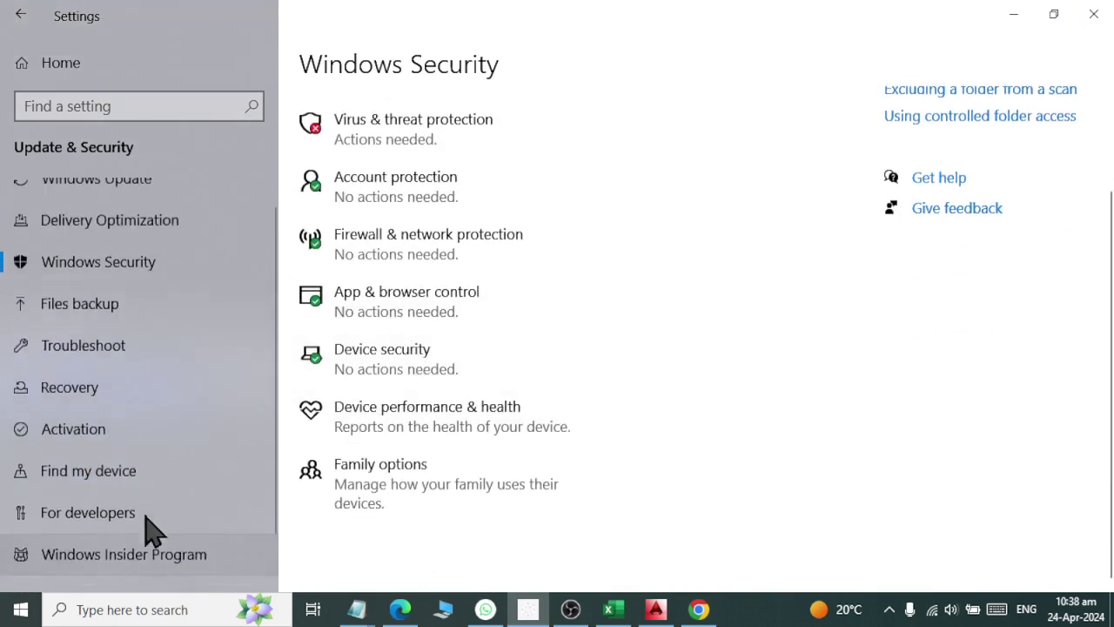
scroll(145, 526, up, 1)
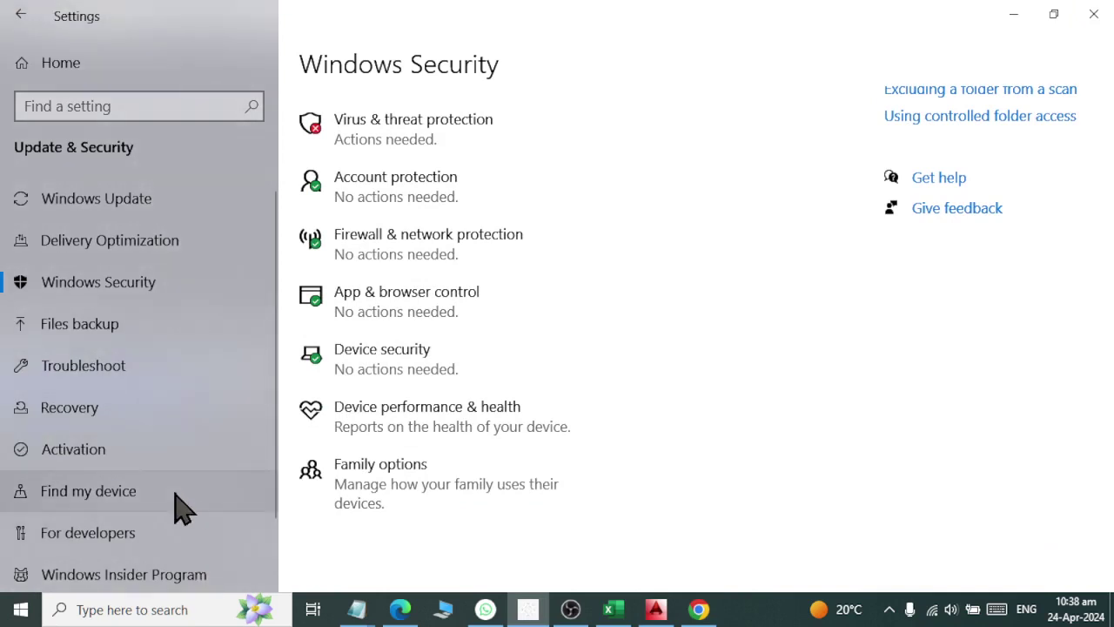
click(176, 504)
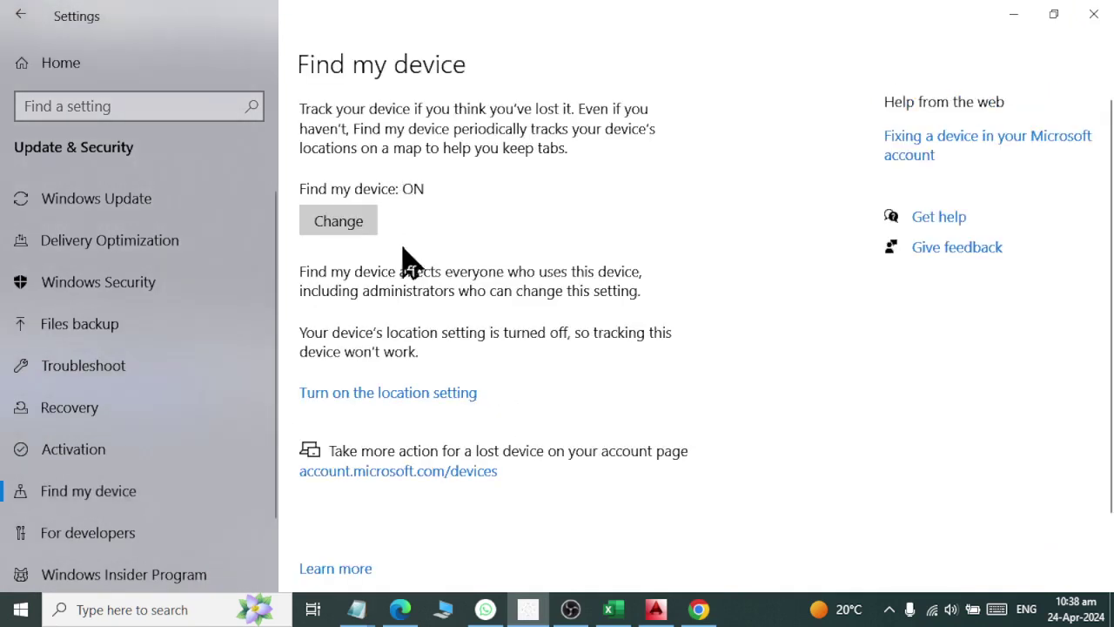
click(360, 230)
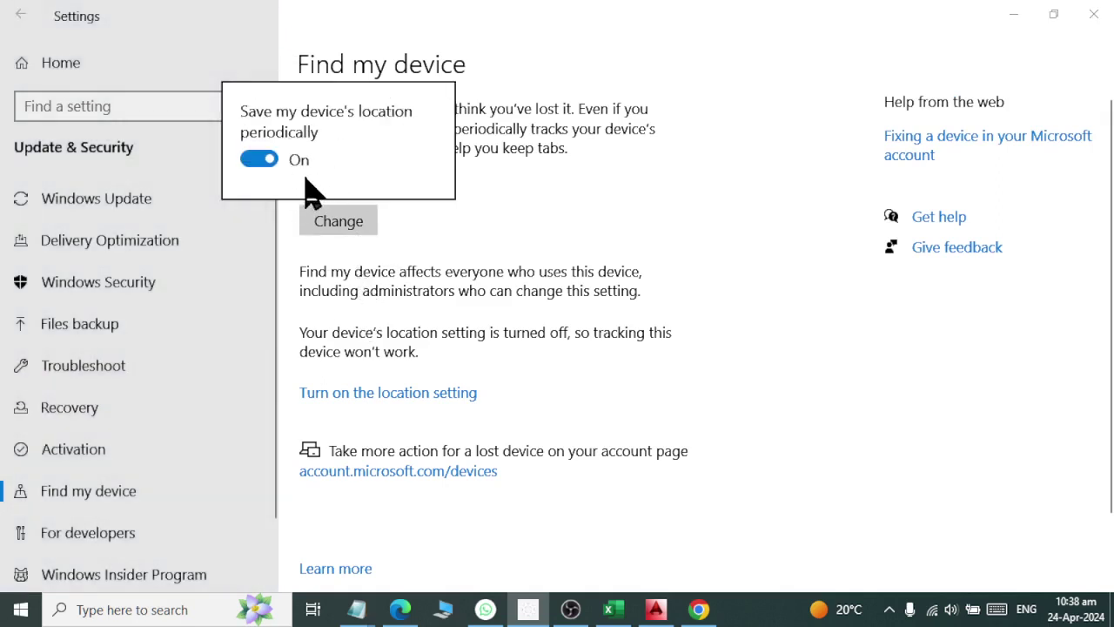
click(260, 160)
click(505, 250)
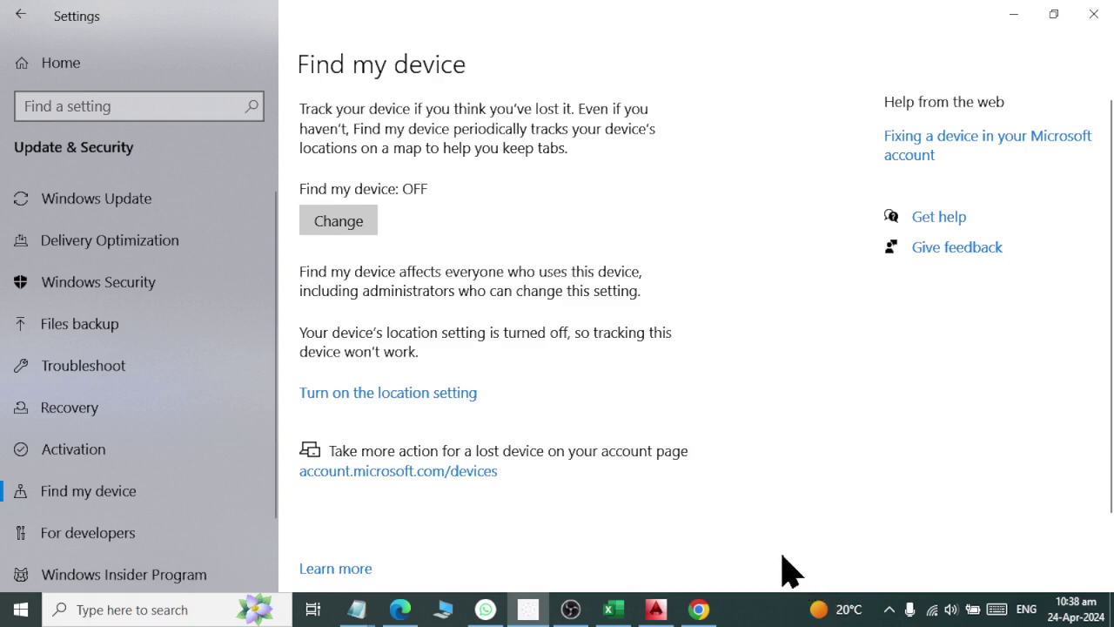
Turn on location access for this device from the Find my device page, and return to the Settings home
click(353, 395)
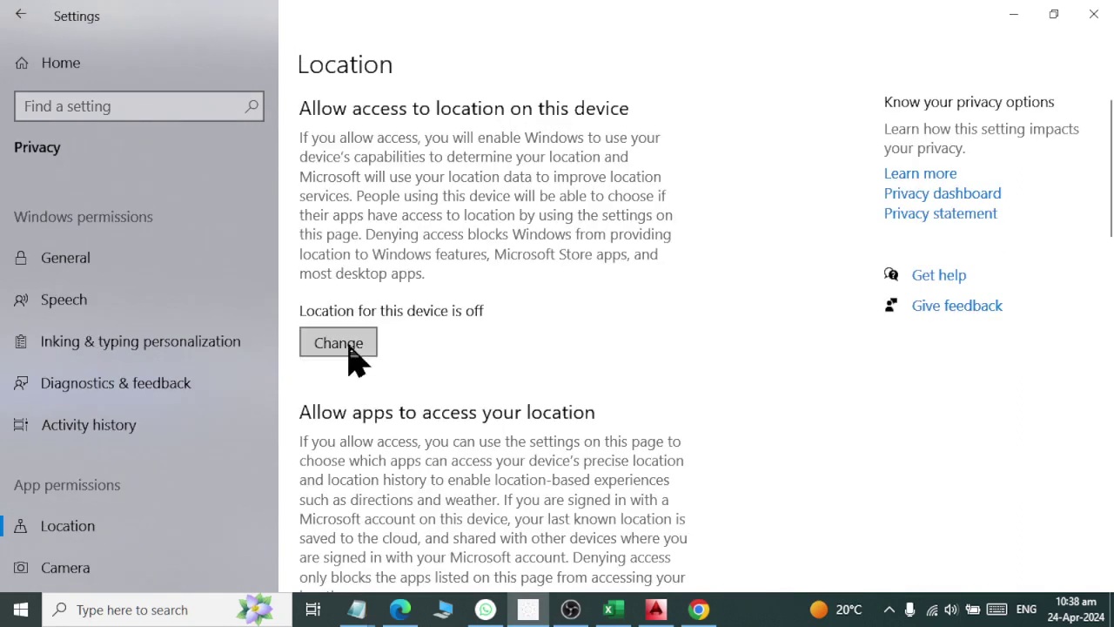
click(348, 343)
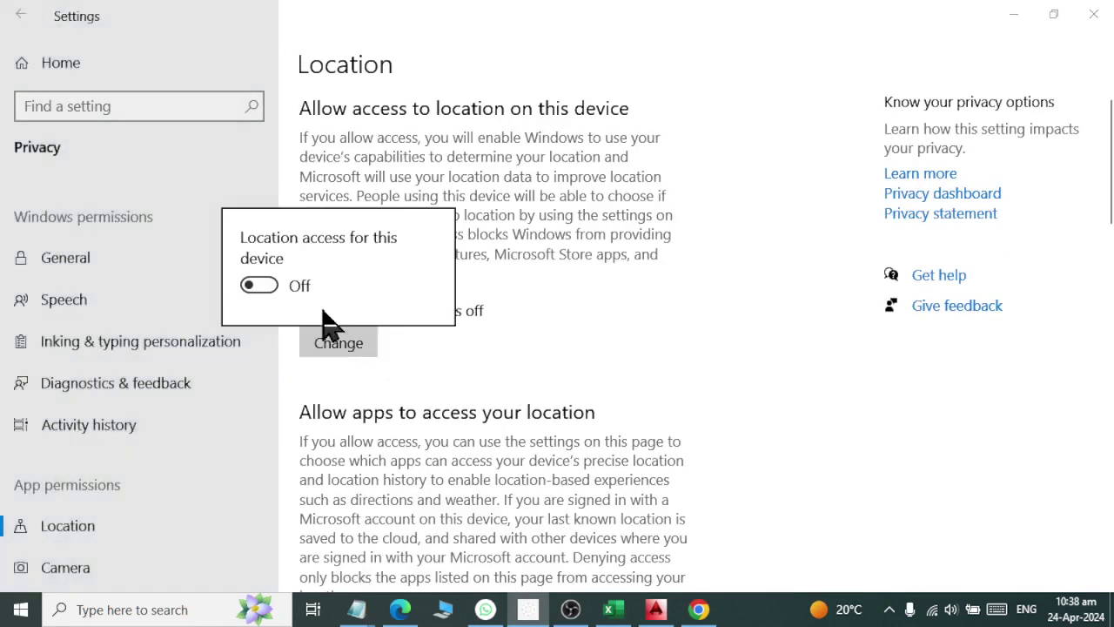
click(258, 286)
click(21, 20)
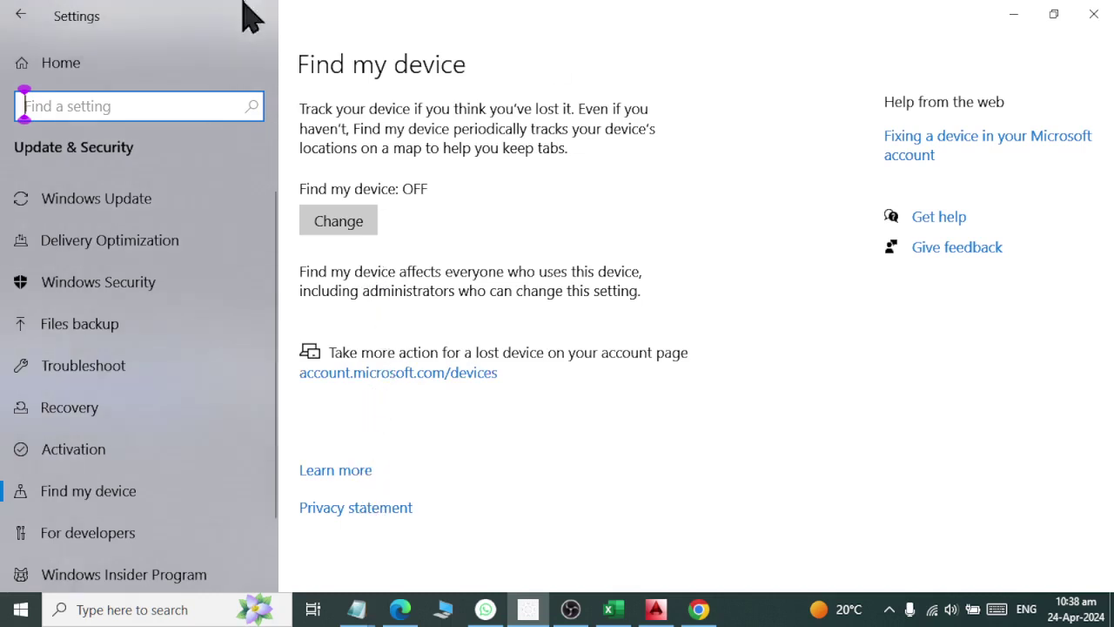
click(33, 16)
scroll(870, 466, down, 2)
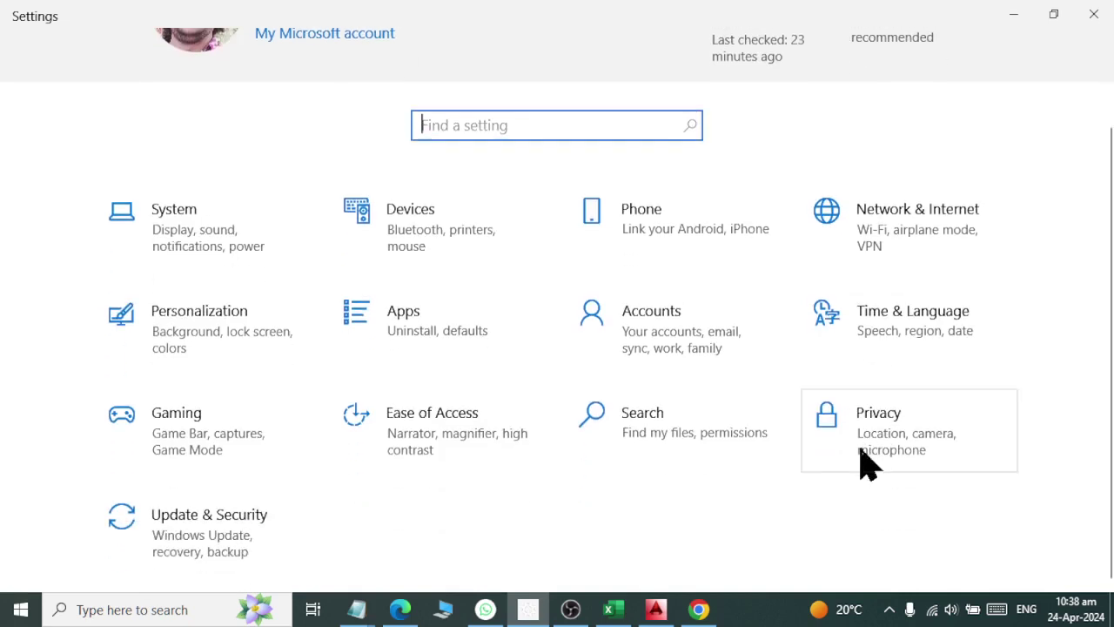